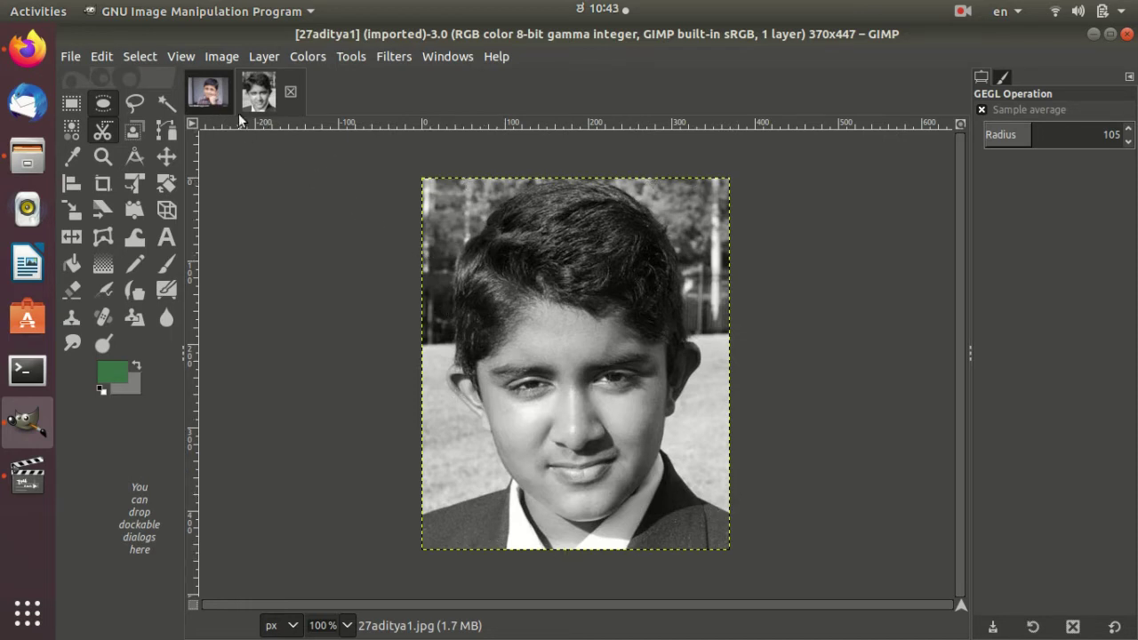
- Show the boy's colour reference photo at 100% zoom
left_click(218, 103)
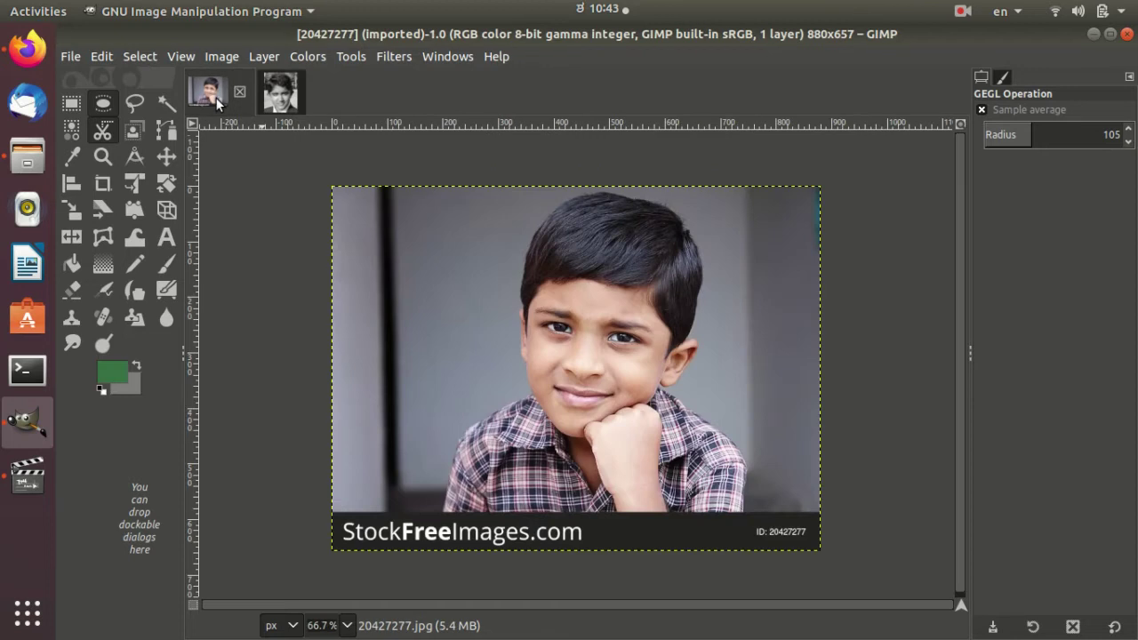
key("1")
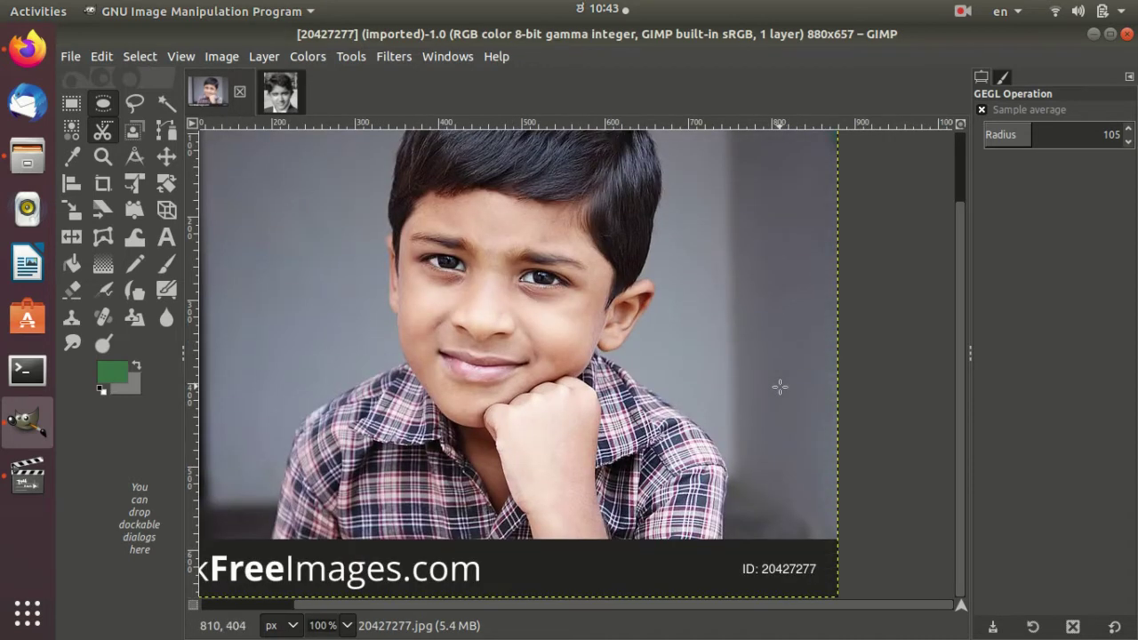
scroll(780, 386, "up", 3)
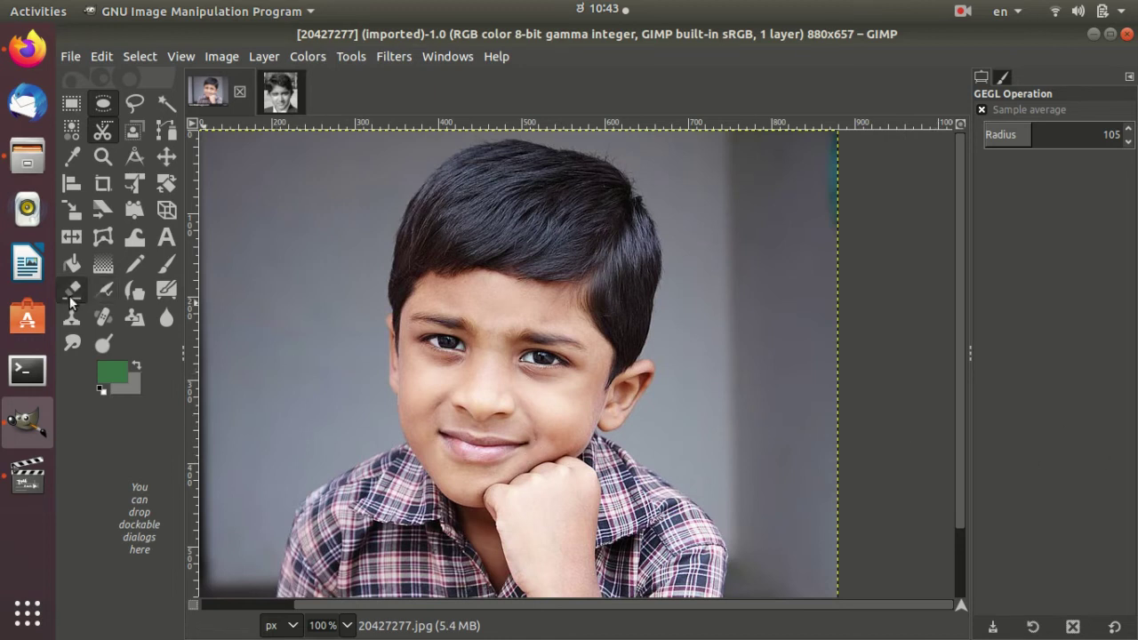
- Set the foreground colour to pale yellow f2f1a2
left_click(120, 379)
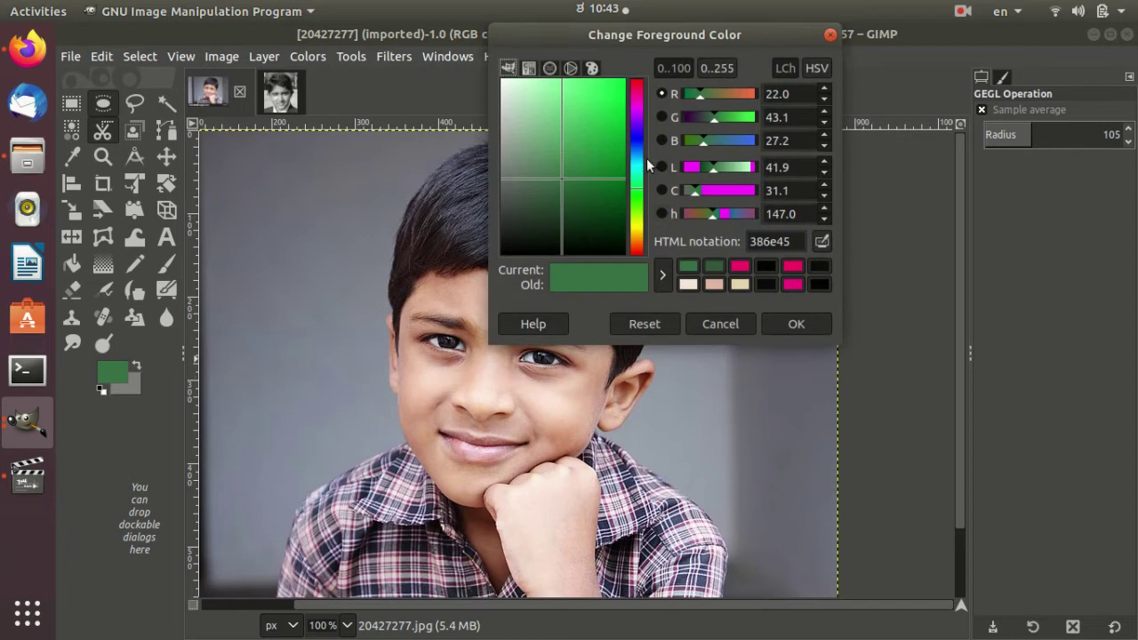
left_click(634, 226)
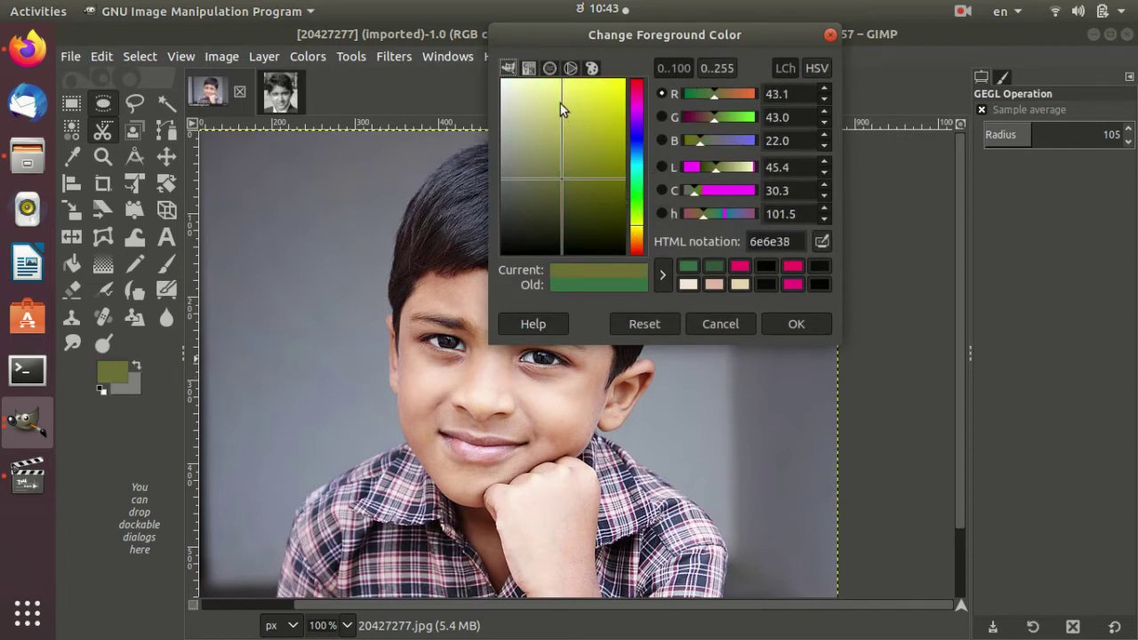
left_click_drag(560, 104, 543, 90)
left_click(541, 86)
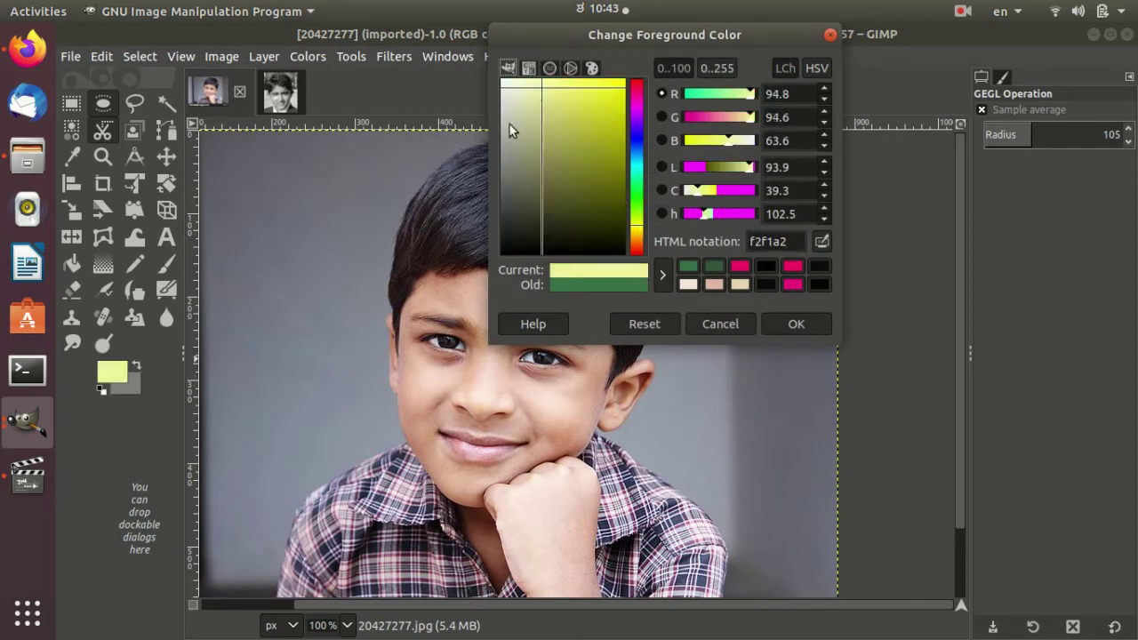
left_click(782, 322)
- Test a pale yellow paintbrush stroke on the forehead, then undo it
left_click(165, 263)
mouse_move(432, 302)
left_mouse_down()
mouse_move(560, 315)
mouse_move(449, 298)
left_mouse_up()
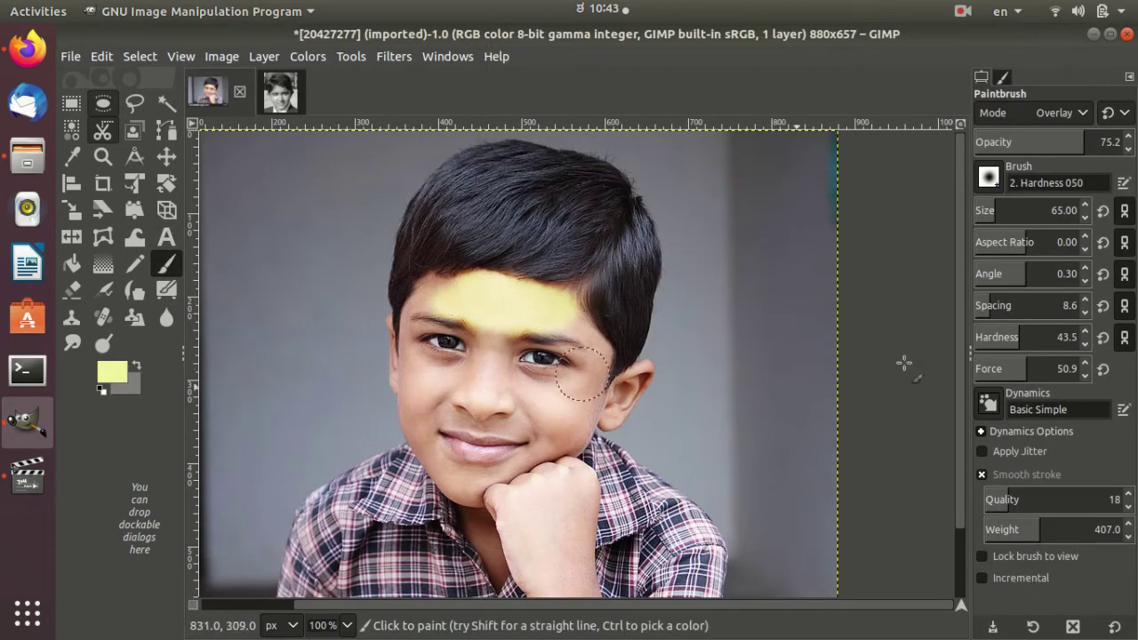
key("ctrl+z")
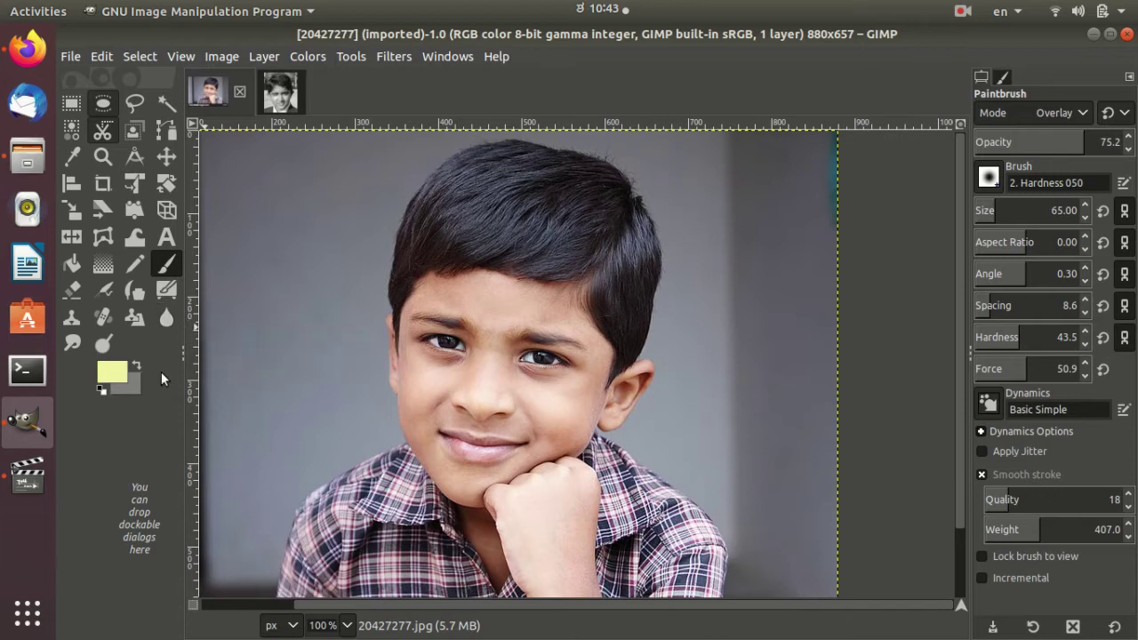
- Try a lighter cream foreground colour, then discard it and keep pale yellow
left_click(114, 381)
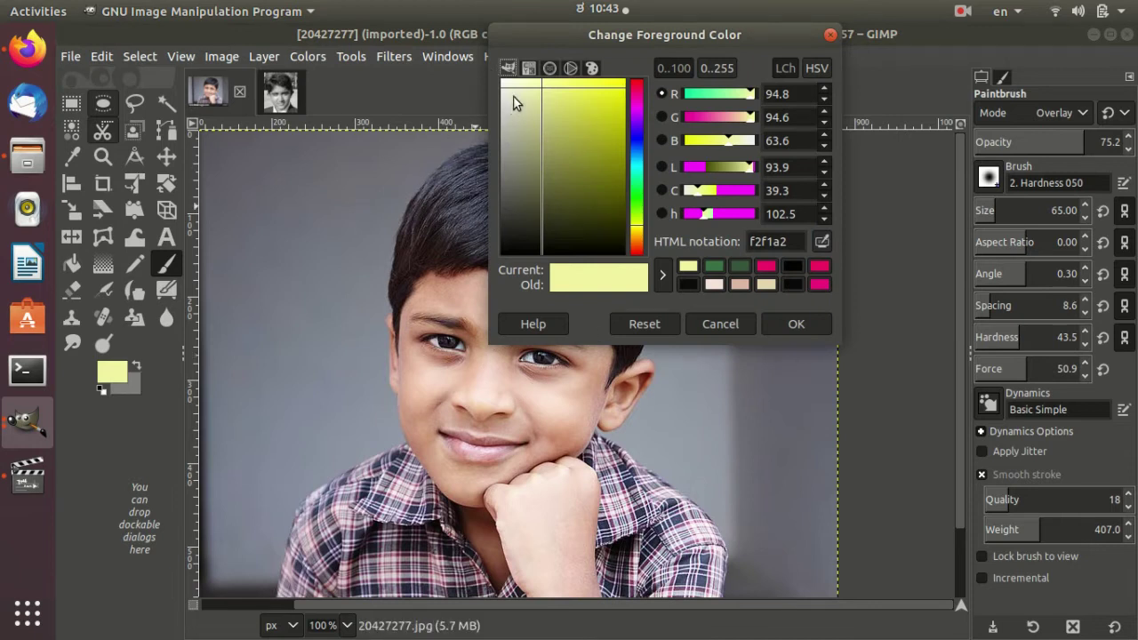
left_click_drag(516, 89, 513, 87)
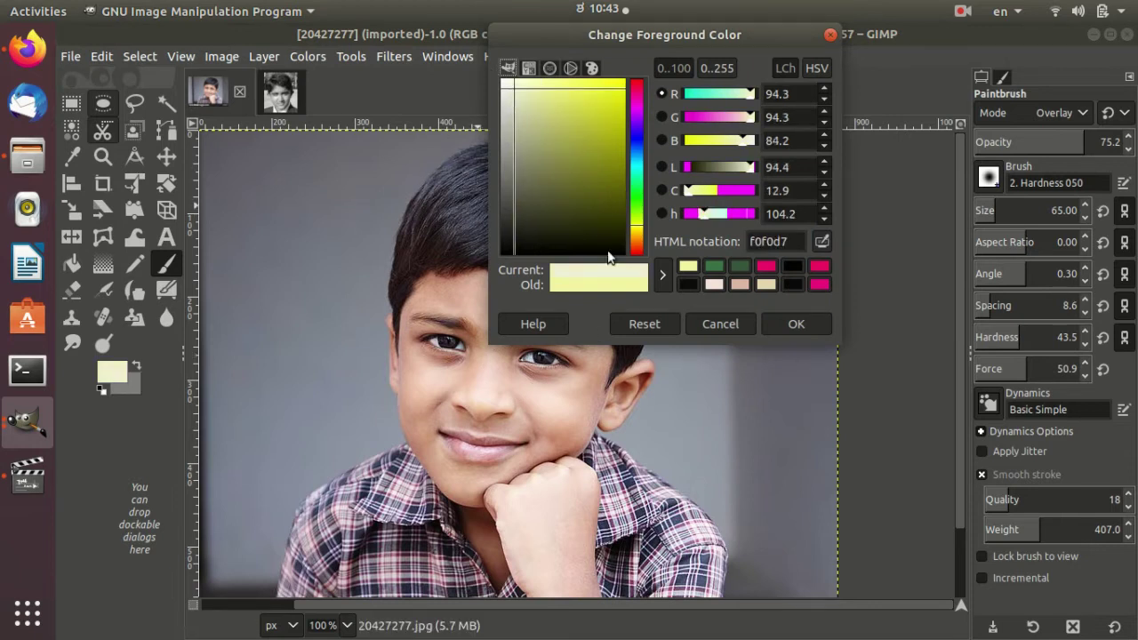
left_click(722, 325)
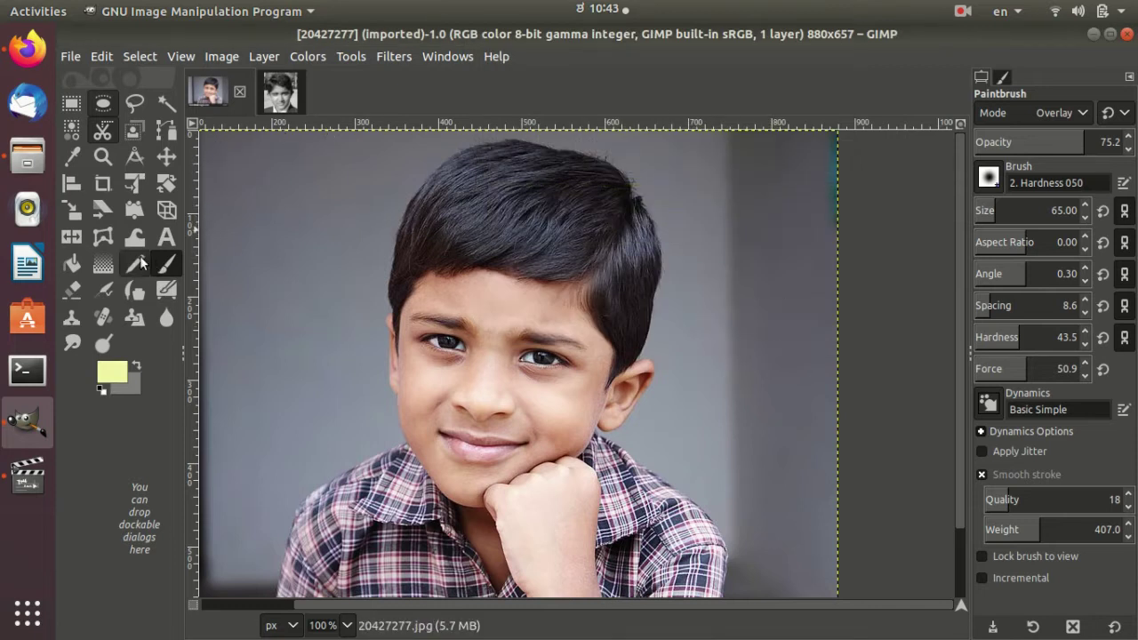
- Sample the forehead skin tone from the colour photo, then return to the black-and-white portrait
left_click(279, 88)
left_click(213, 98)
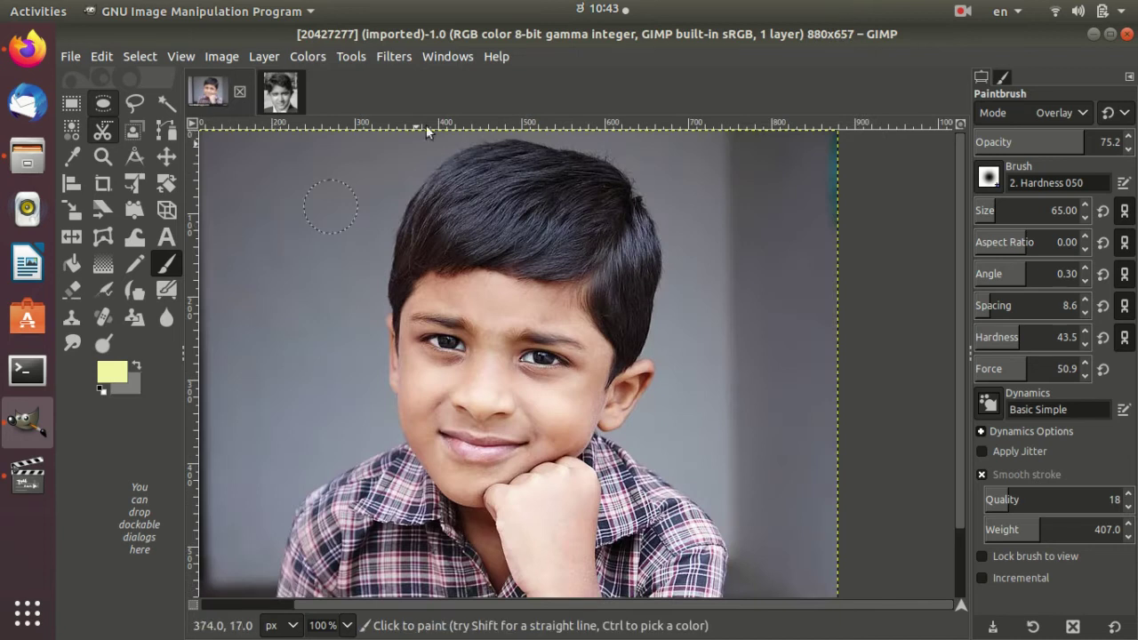
left_click(75, 155)
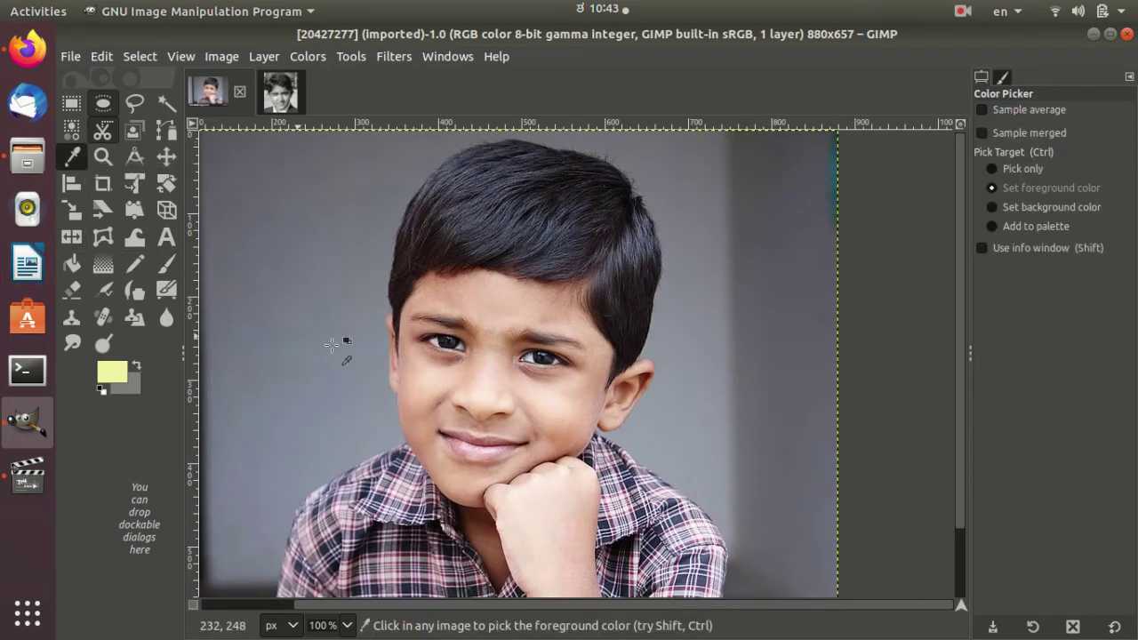
left_click(489, 302)
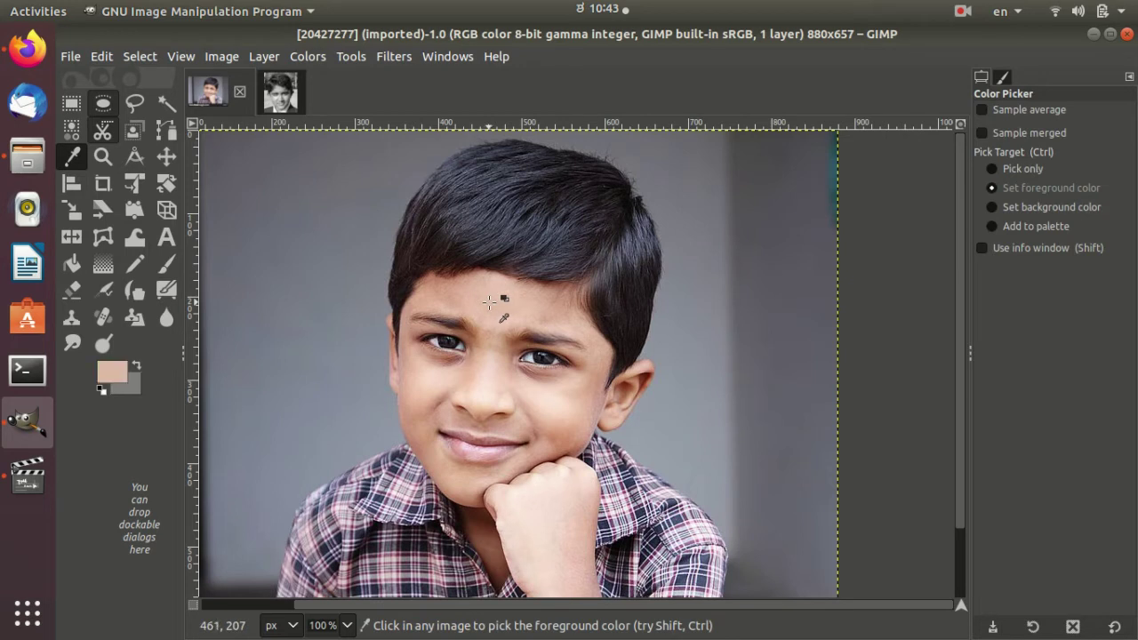
left_click(283, 98)
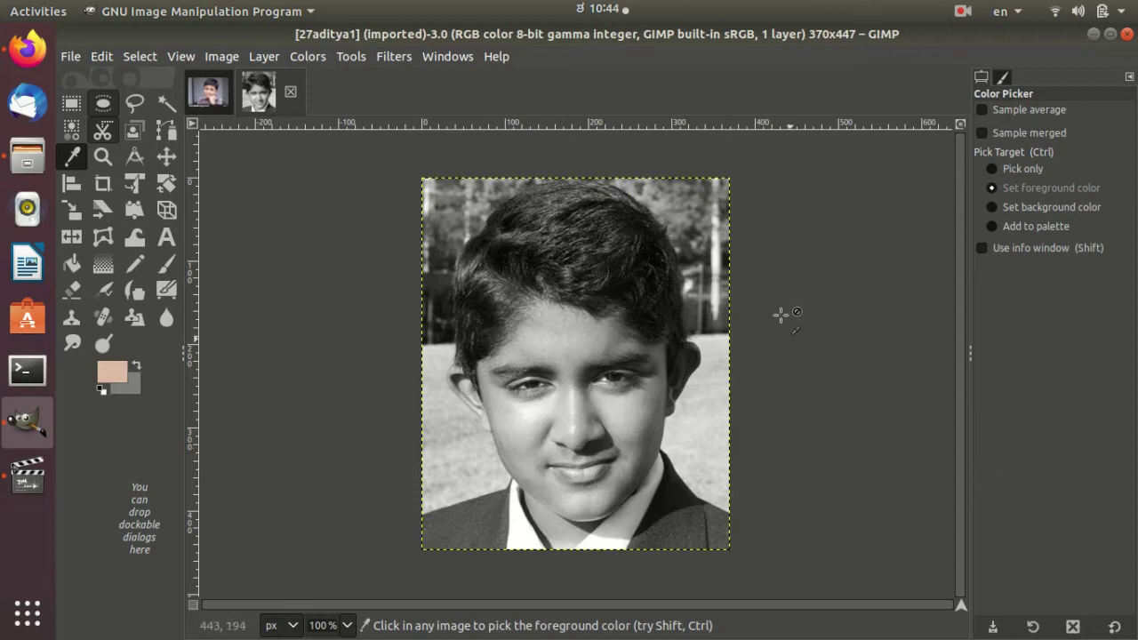
- Set the paintbrush to size 25 with Overlay blend mode
left_click(167, 269)
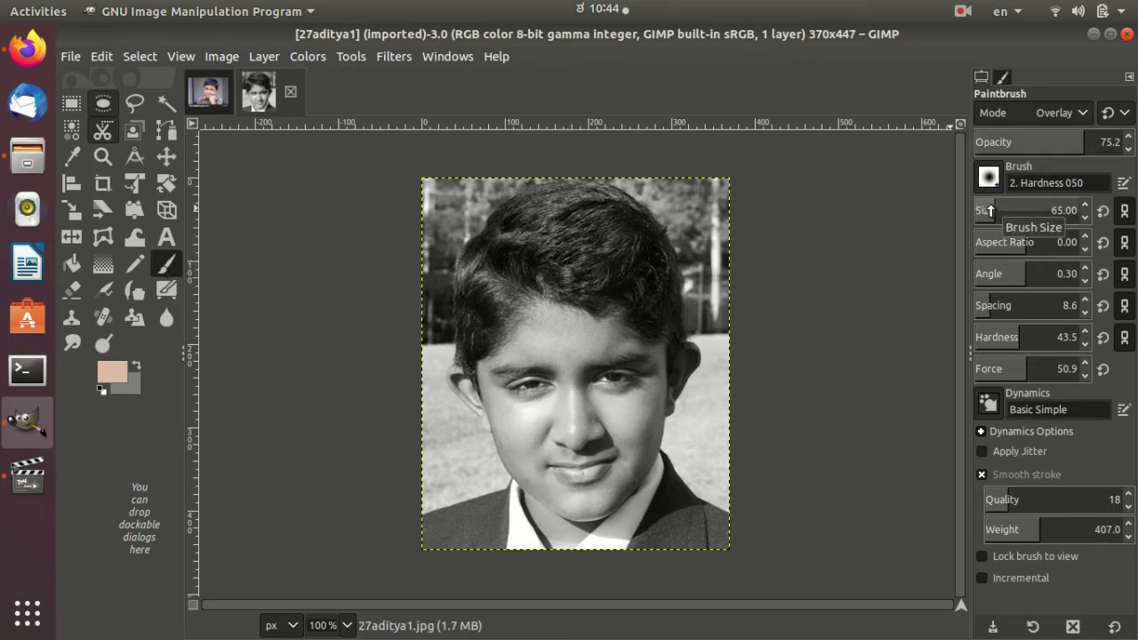
left_click(988, 210)
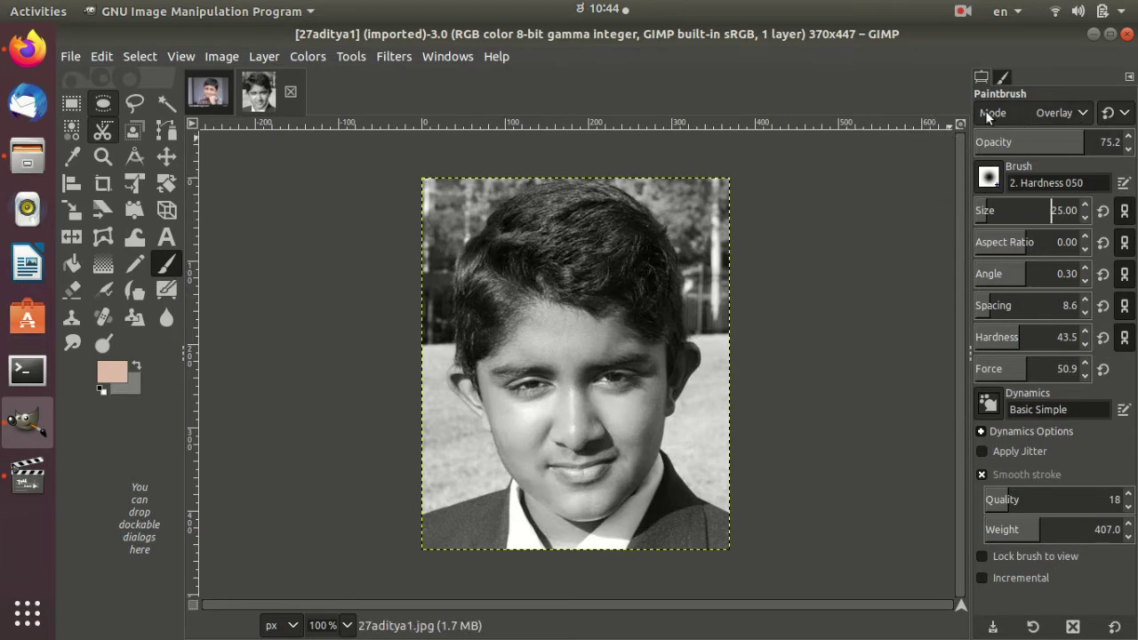
left_click(1081, 112)
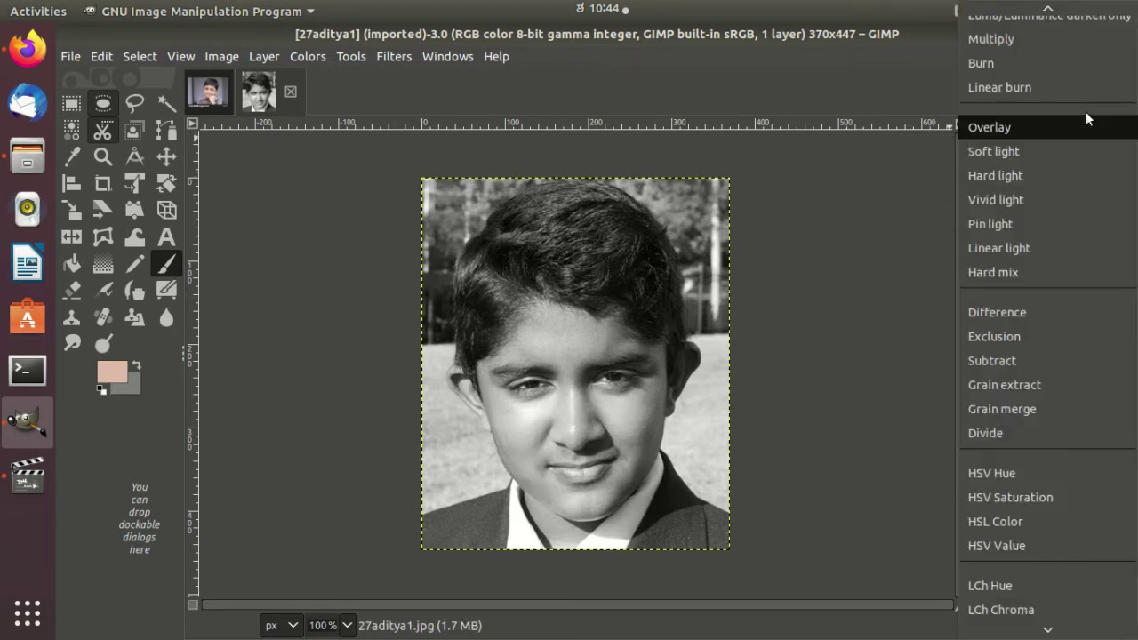
scroll(1045, 150, "up", 1)
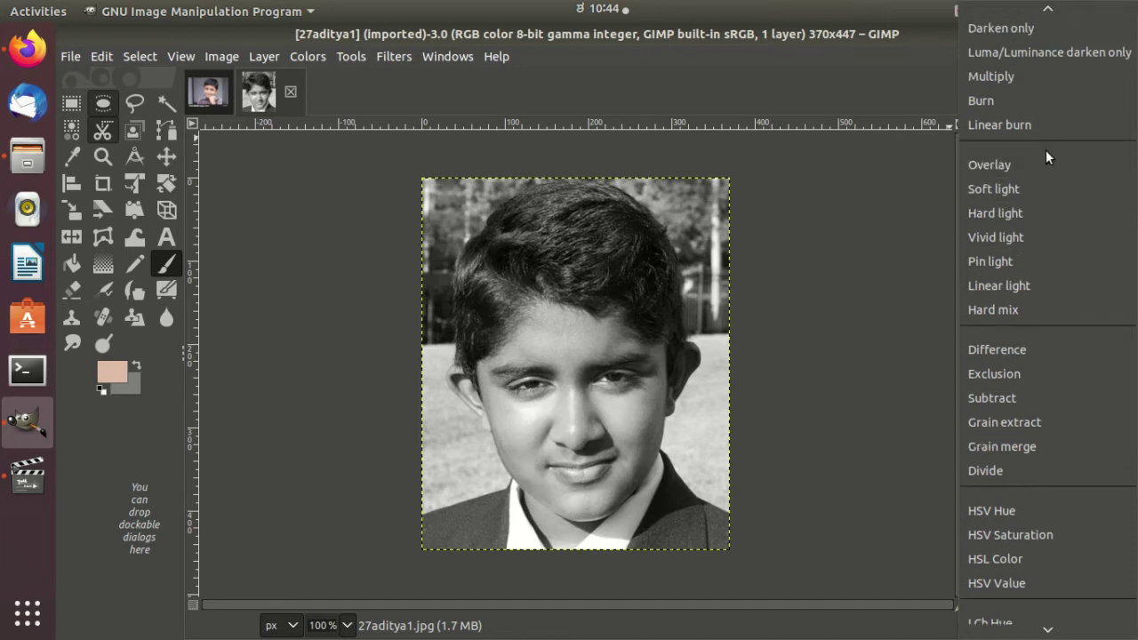
scroll(1046, 150, "up", 2)
scroll(1046, 150, "down", 1)
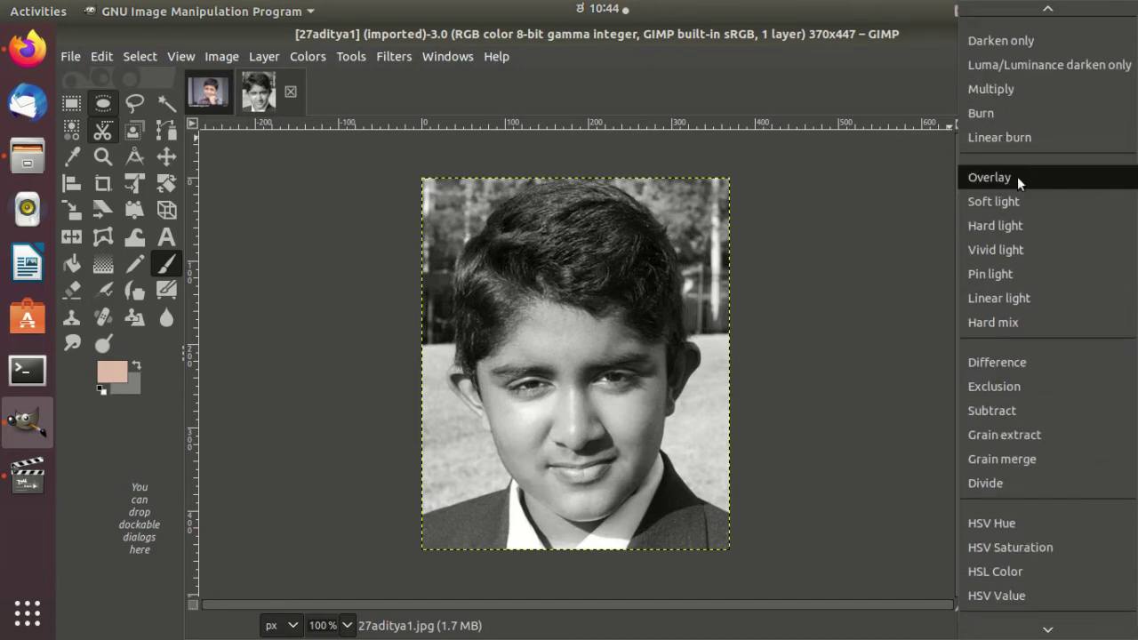
left_click(1015, 177)
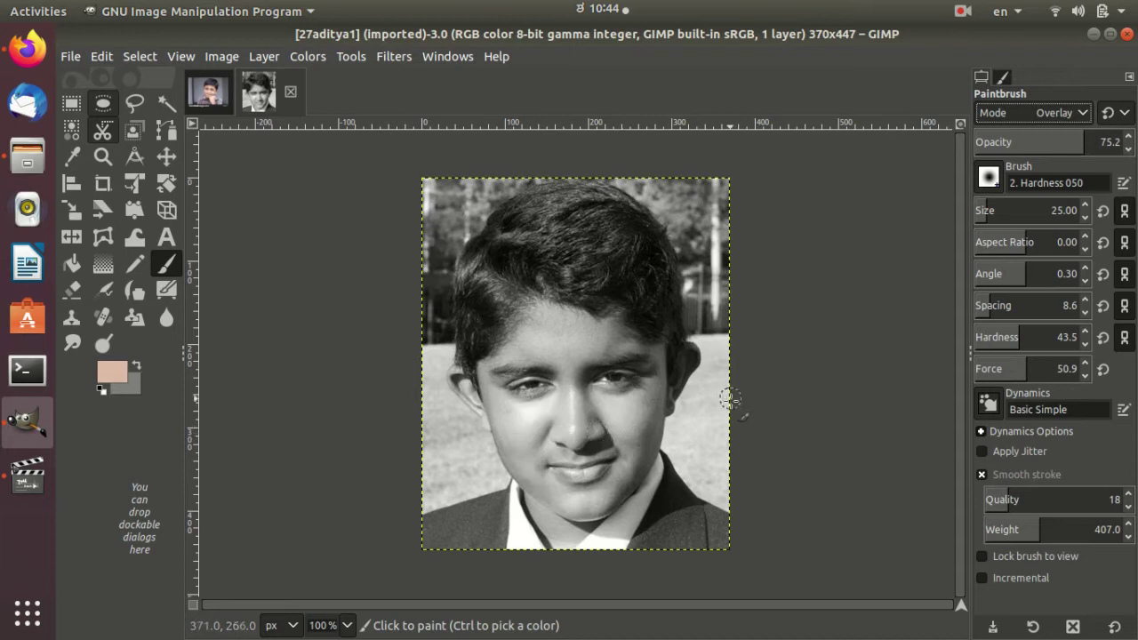
- Zoom in and paint a skin-tone stroke across the forehead hairline
scroll(689, 449, "up", 4, "ctrl")
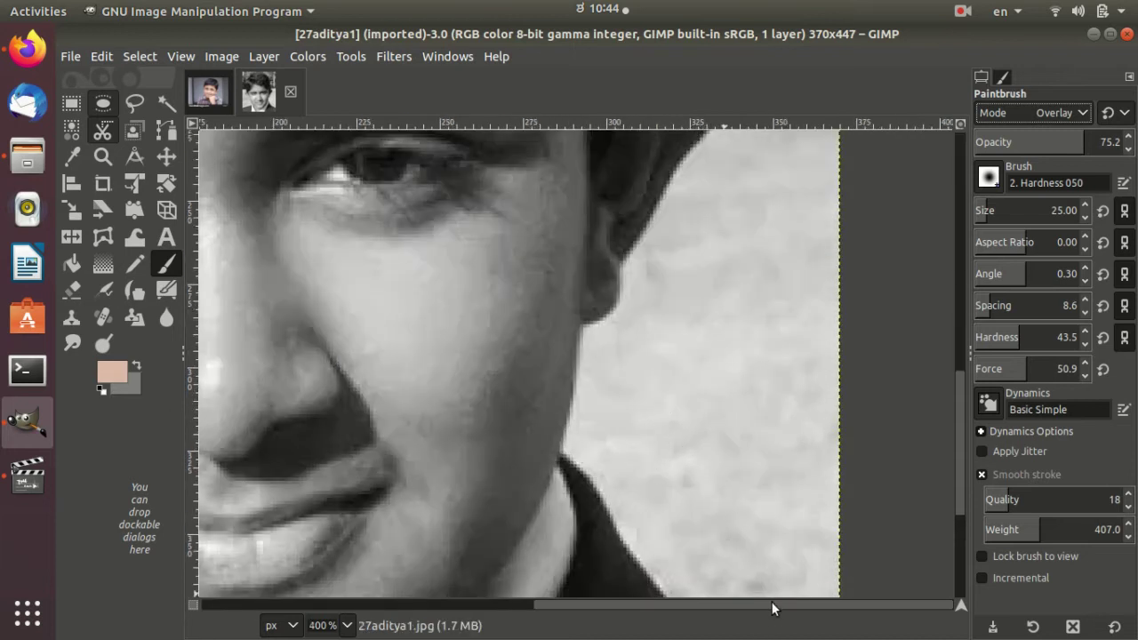
left_click_drag(775, 605, 562, 526)
scroll(562, 526, "up", 5)
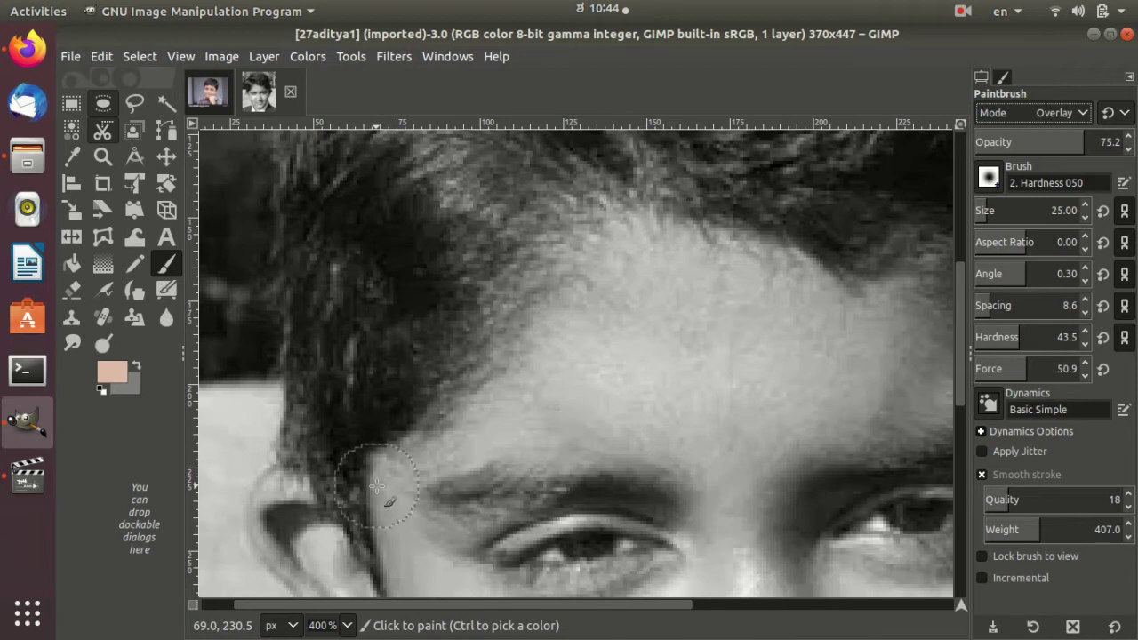
left_click_drag(376, 486, 453, 442)
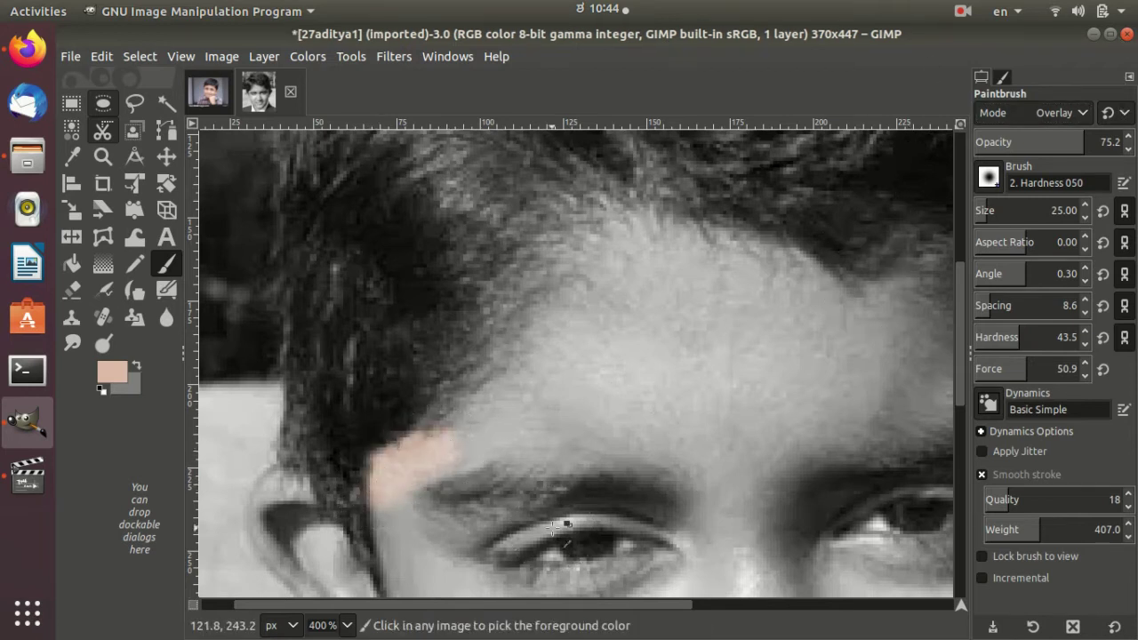
key("ctrl+z")
mouse_move(372, 480)
left_mouse_down()
mouse_move(495, 417)
mouse_move(564, 312)
mouse_move(622, 267)
mouse_move(699, 248)
mouse_move(745, 255)
mouse_move(849, 307)
mouse_move(901, 293)
left_mouse_up()
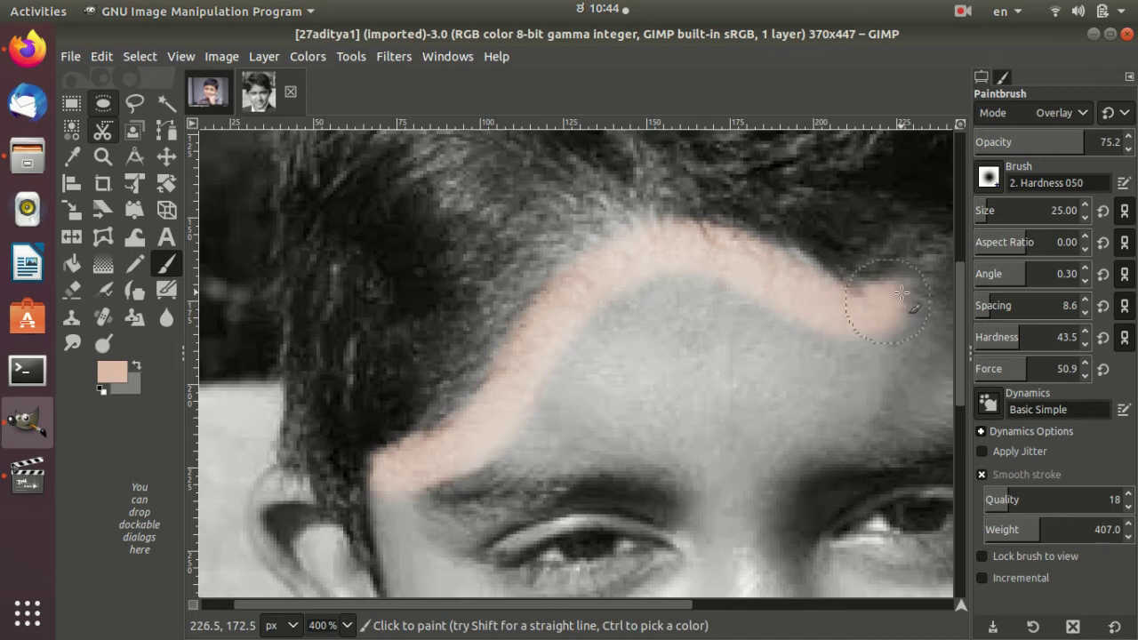
- Try skin-tone strokes down the right cheek and jaw, then undo them
scroll(871, 341, "down", 2, "ctrl")
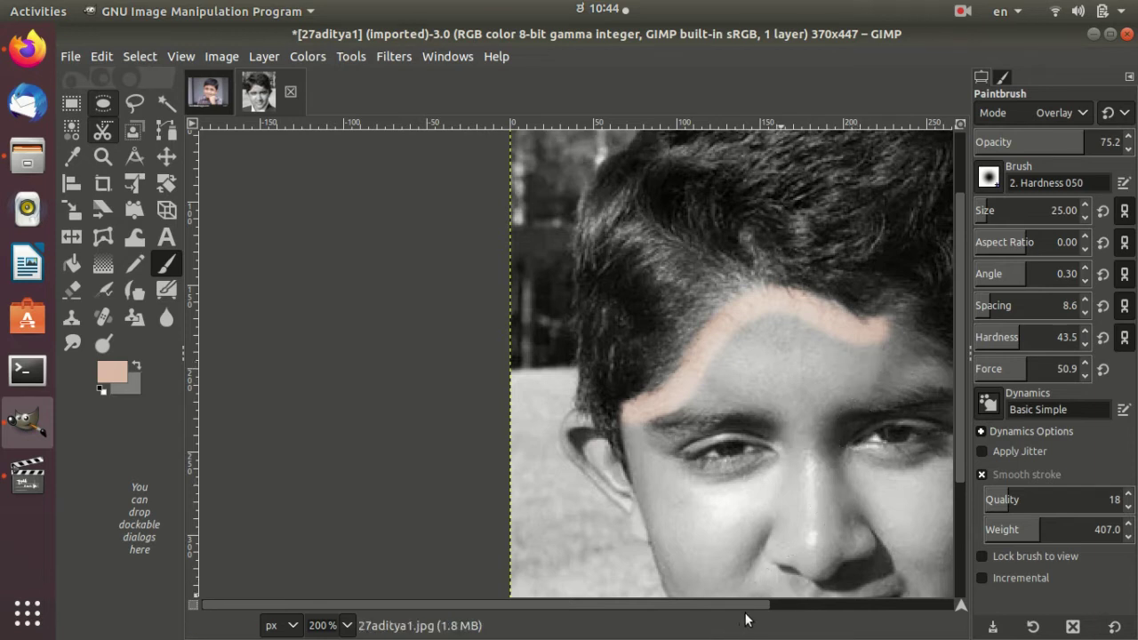
scroll(754, 610, "right", 5)
mouse_move(645, 324)
left_mouse_down()
mouse_move(752, 391)
mouse_move(751, 455)
mouse_move(703, 533)
left_mouse_up()
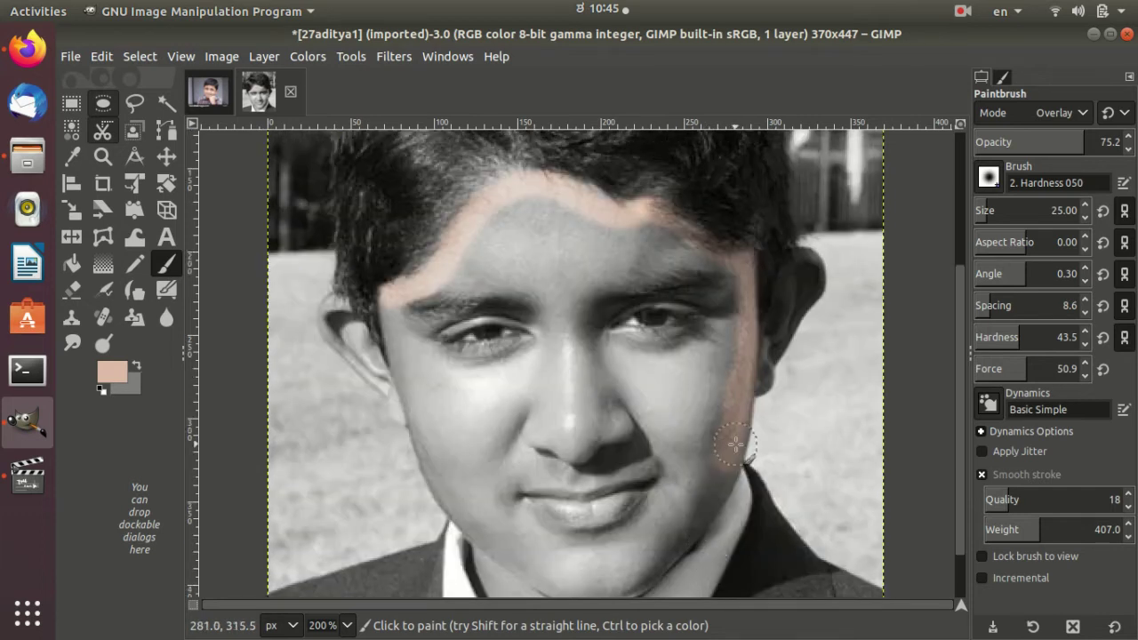
mouse_move(735, 446)
left_mouse_down()
mouse_move(699, 510)
mouse_move(628, 576)
left_mouse_up()
key("ctrl+z")
key("ctrl+z")
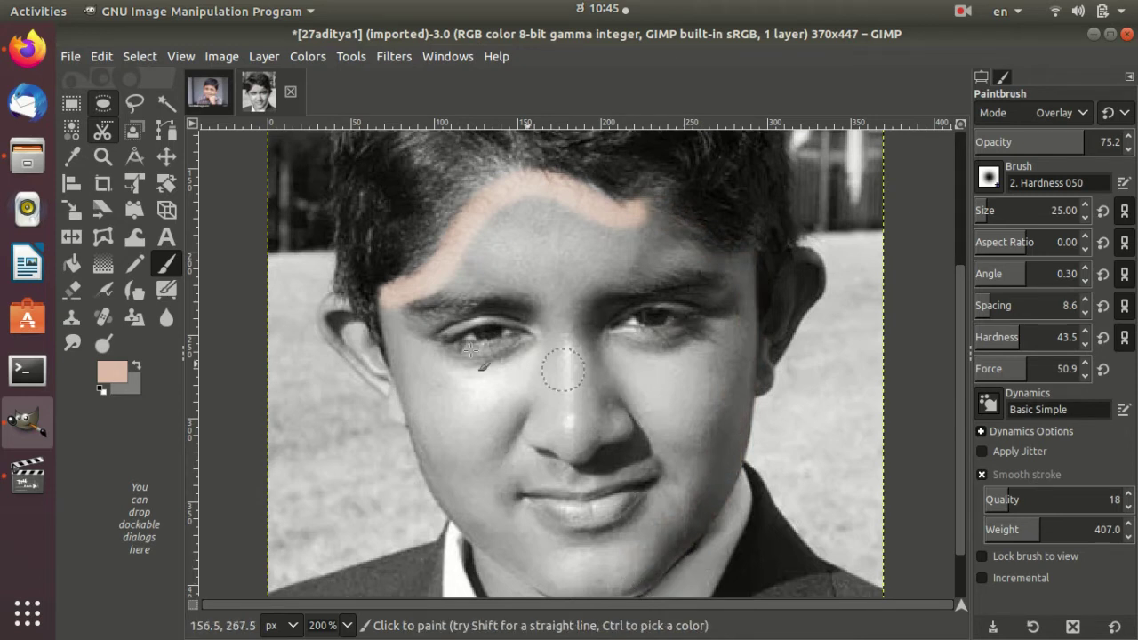
- Repaint the skin tone along the hairline, redoing the earlier forehead strokes
key("ctrl+z")
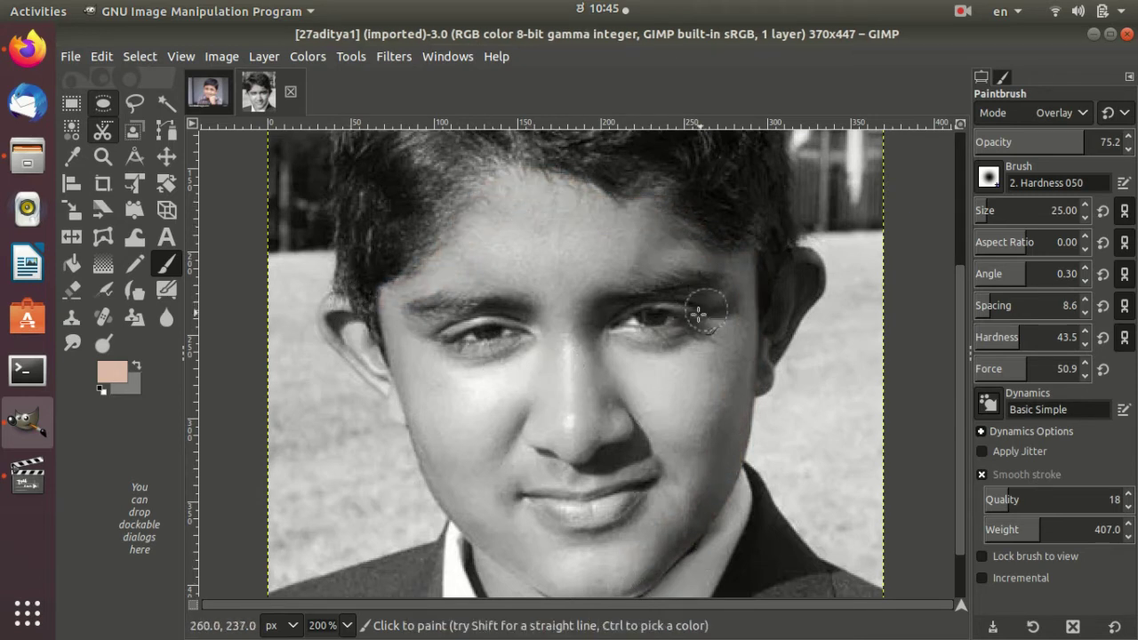
scroll(532, 376, "up", 3)
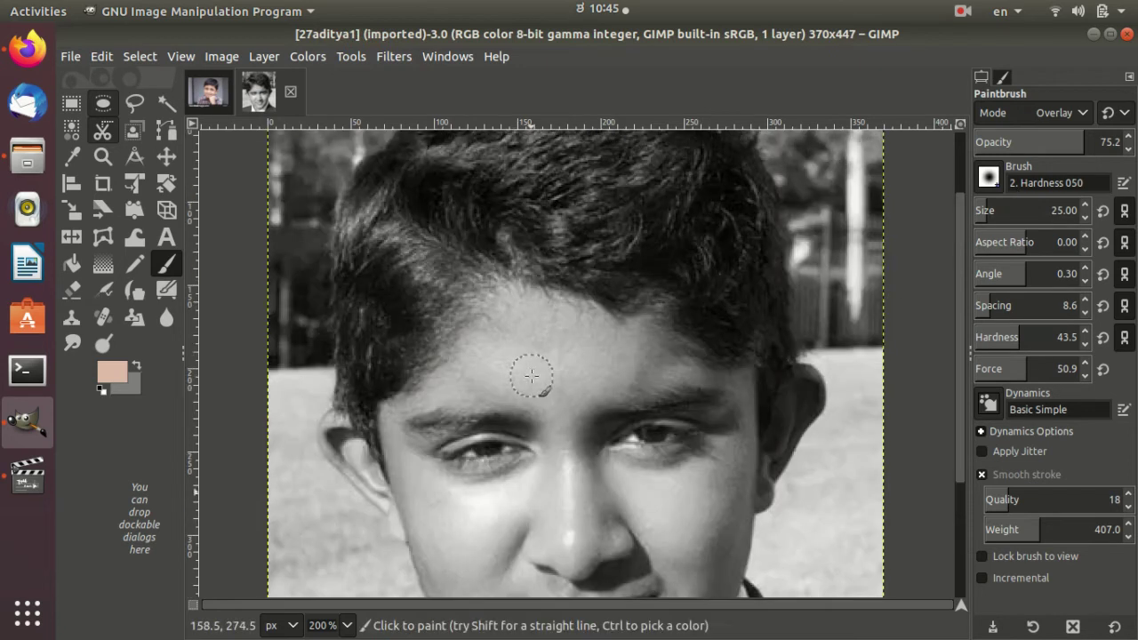
scroll(534, 376, "down", 3)
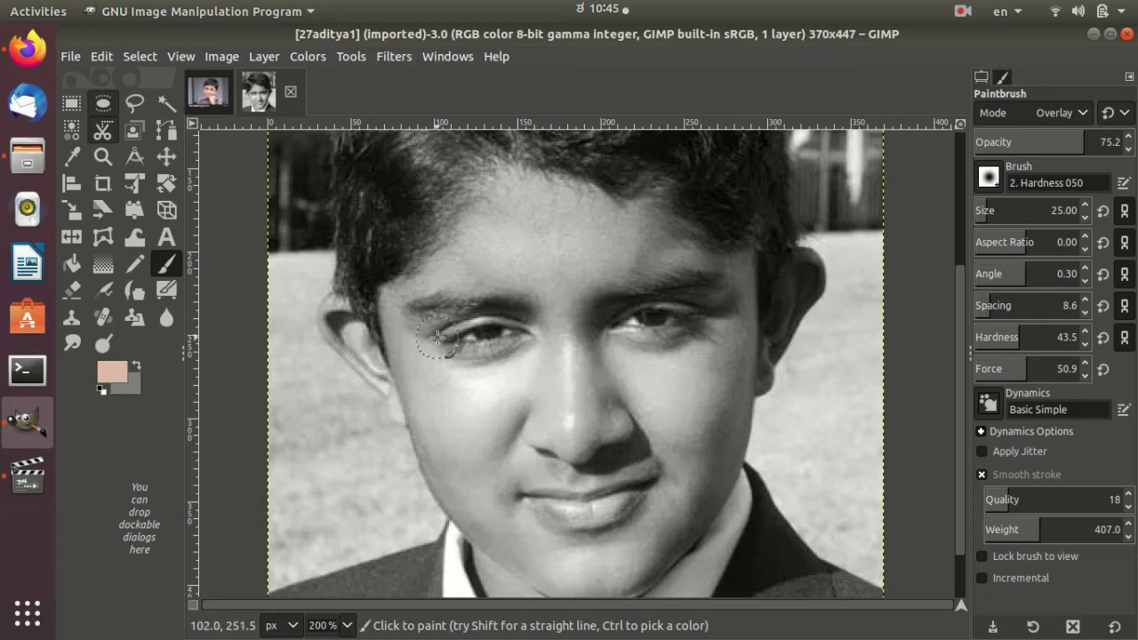
scroll(437, 336, "up", 3)
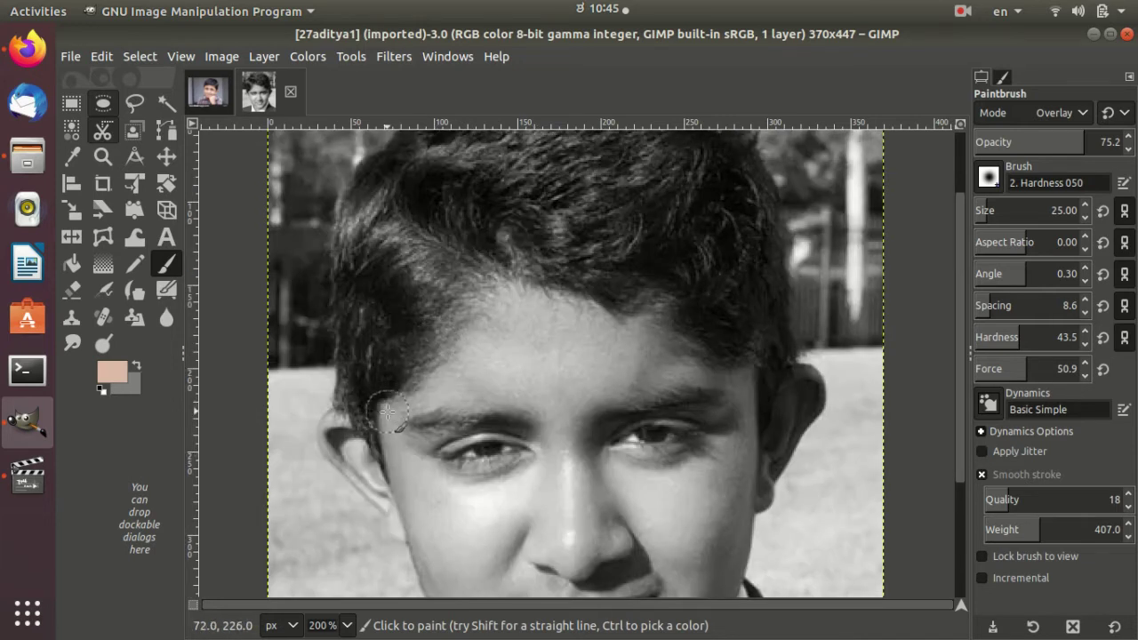
mouse_move(388, 411)
left_mouse_down()
mouse_move(481, 325)
mouse_move(629, 328)
left_mouse_up()
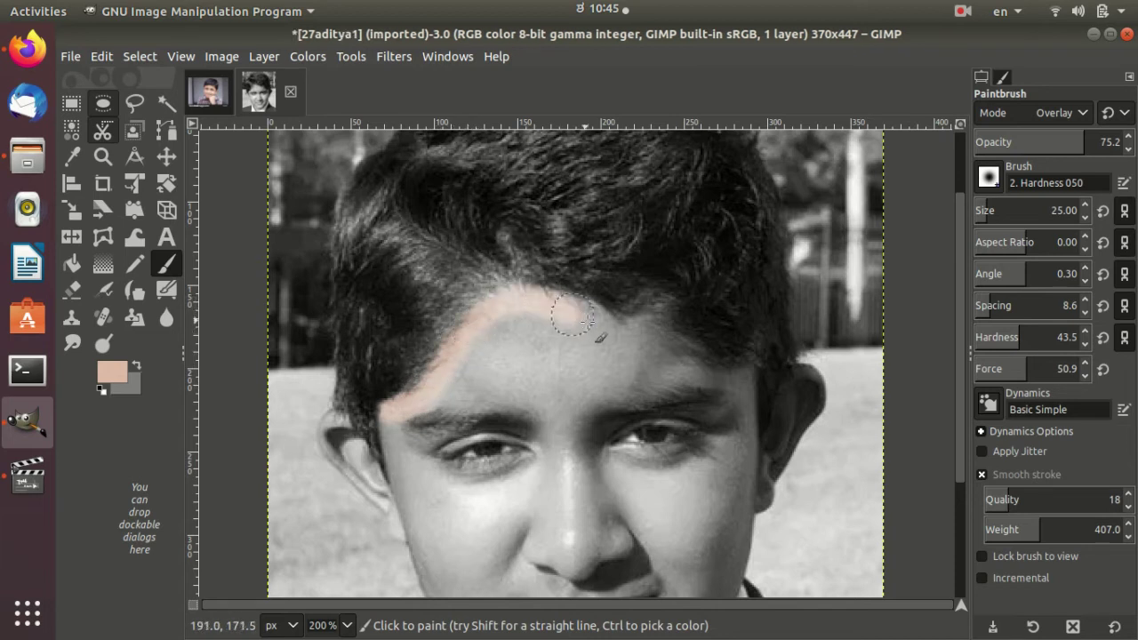
key("ctrl+z")
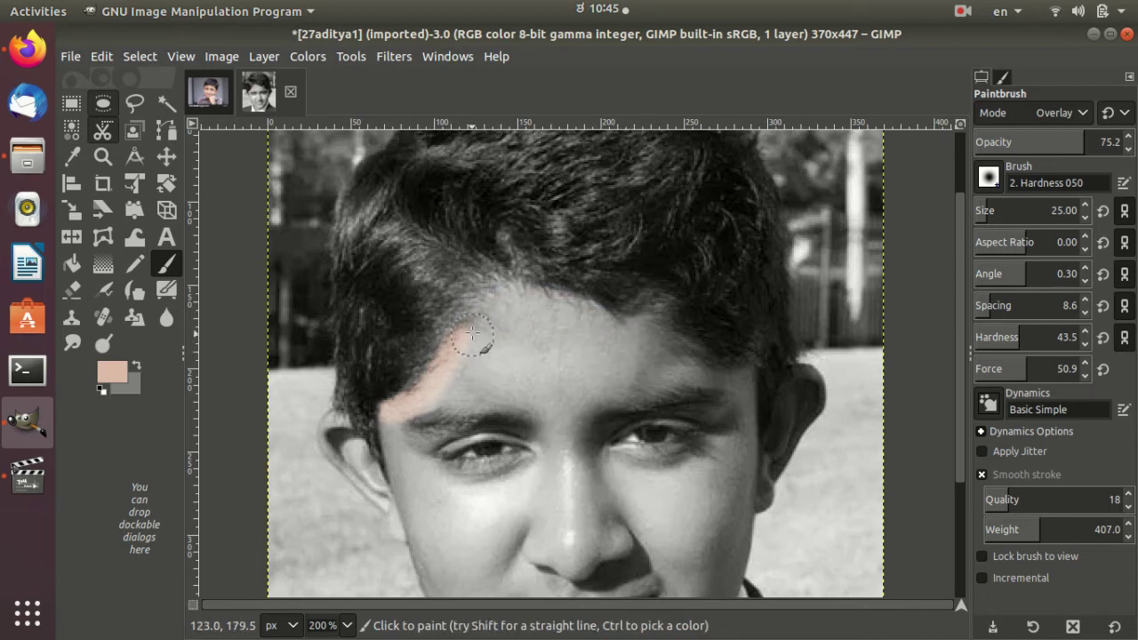
mouse_move(471, 331)
left_mouse_down()
mouse_move(663, 331)
mouse_move(743, 368)
left_mouse_up()
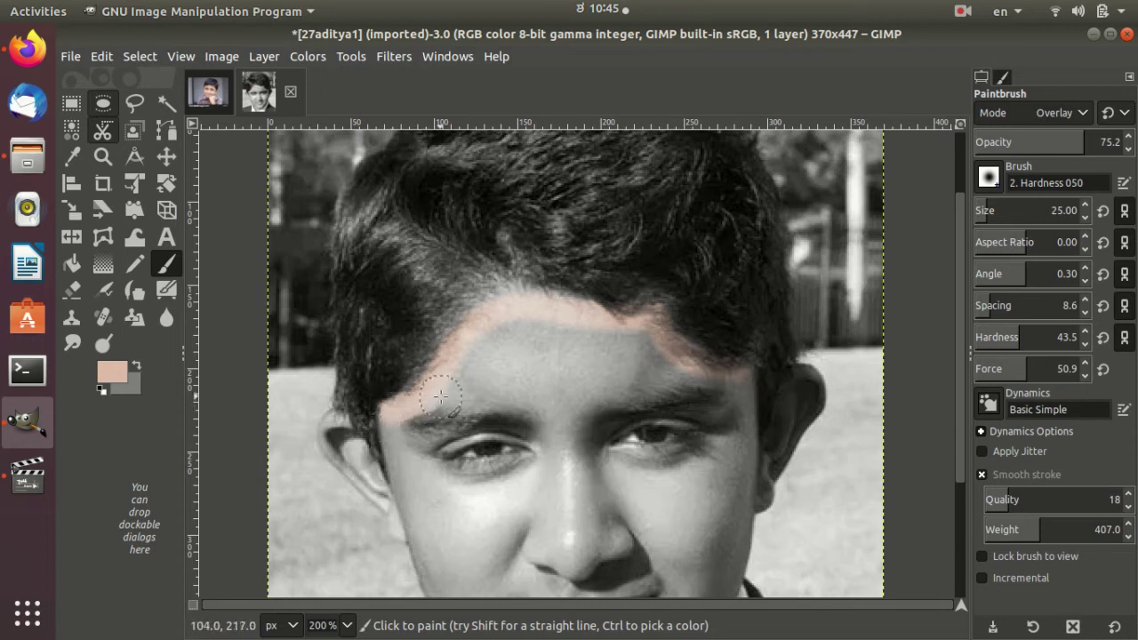
- Spread skin tone over the left temple, lower forehead, brow and nose bridge
mouse_move(450, 397)
left_mouse_down()
mouse_move(465, 358)
mouse_move(521, 317)
mouse_move(667, 363)
mouse_move(584, 330)
mouse_move(528, 347)
mouse_move(475, 389)
left_mouse_up()
mouse_move(522, 337)
left_mouse_down()
mouse_move(604, 366)
mouse_move(493, 384)
mouse_move(705, 364)
left_mouse_up()
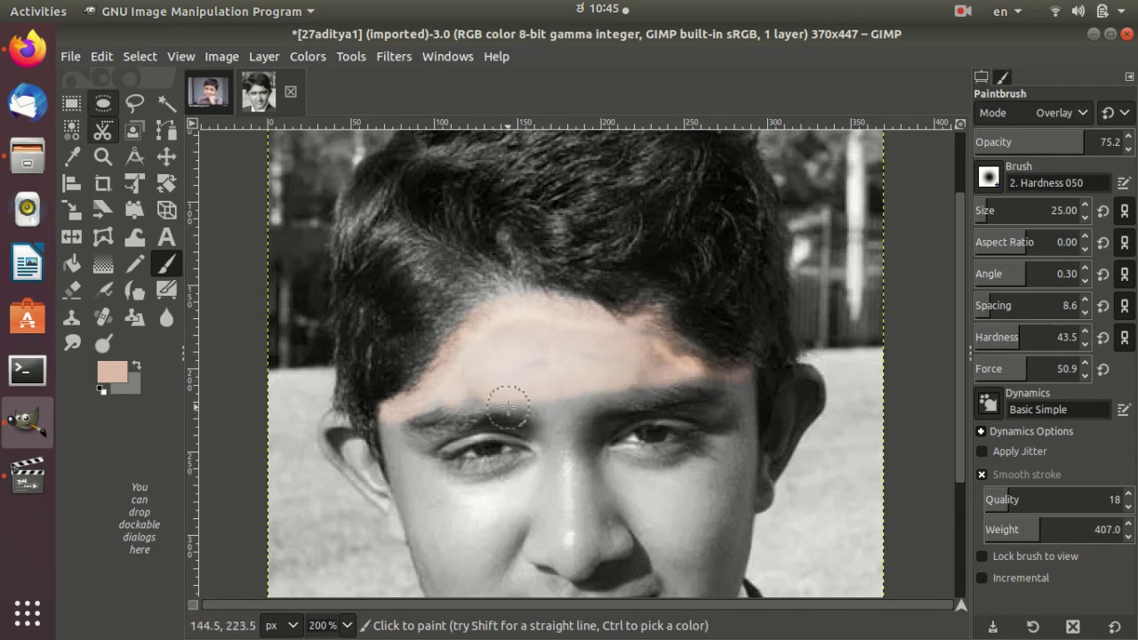
mouse_move(508, 408)
left_mouse_down()
mouse_move(558, 401)
mouse_move(565, 556)
mouse_move(561, 454)
mouse_move(501, 515)
mouse_move(574, 495)
mouse_move(667, 525)
mouse_move(724, 476)
left_mouse_up()
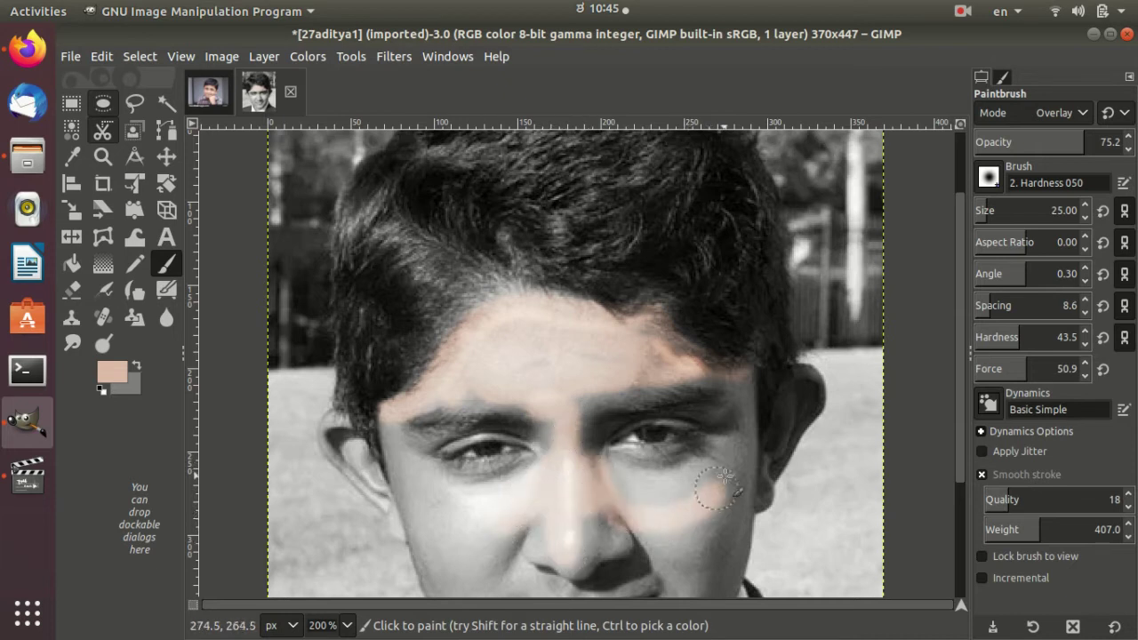
- Paint skin tone down the right side of the face from temple to jaw
scroll(628, 489, "down", 1, "ctrl")
scroll(618, 495, "down", 1, "ctrl")
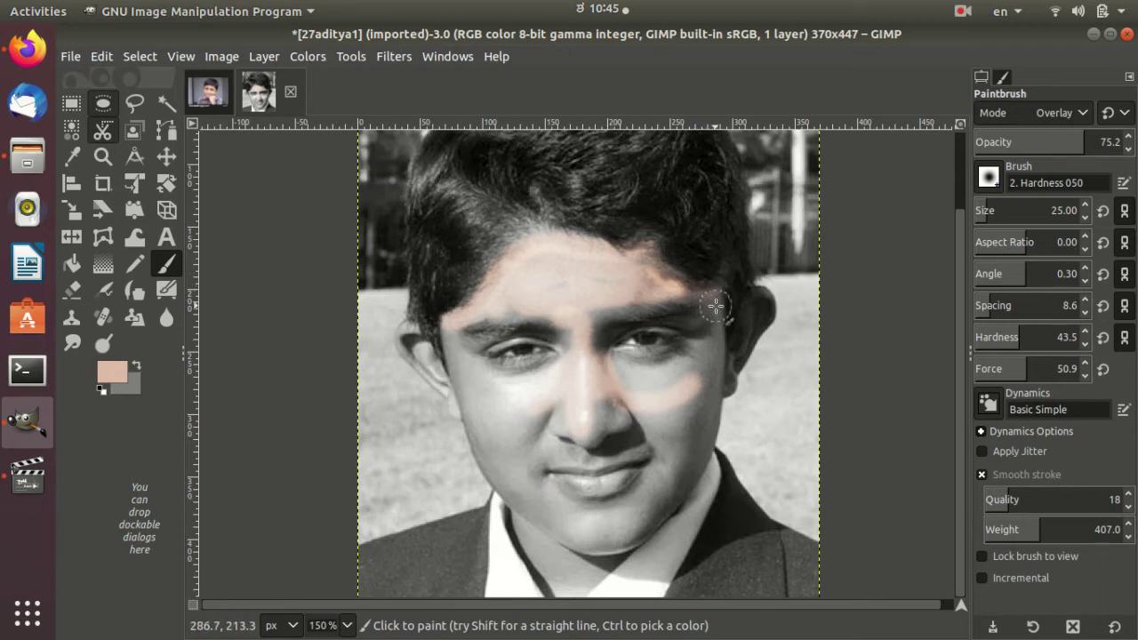
mouse_move(716, 305)
left_mouse_down()
mouse_move(728, 360)
mouse_move(720, 455)
mouse_move(676, 507)
left_mouse_up()
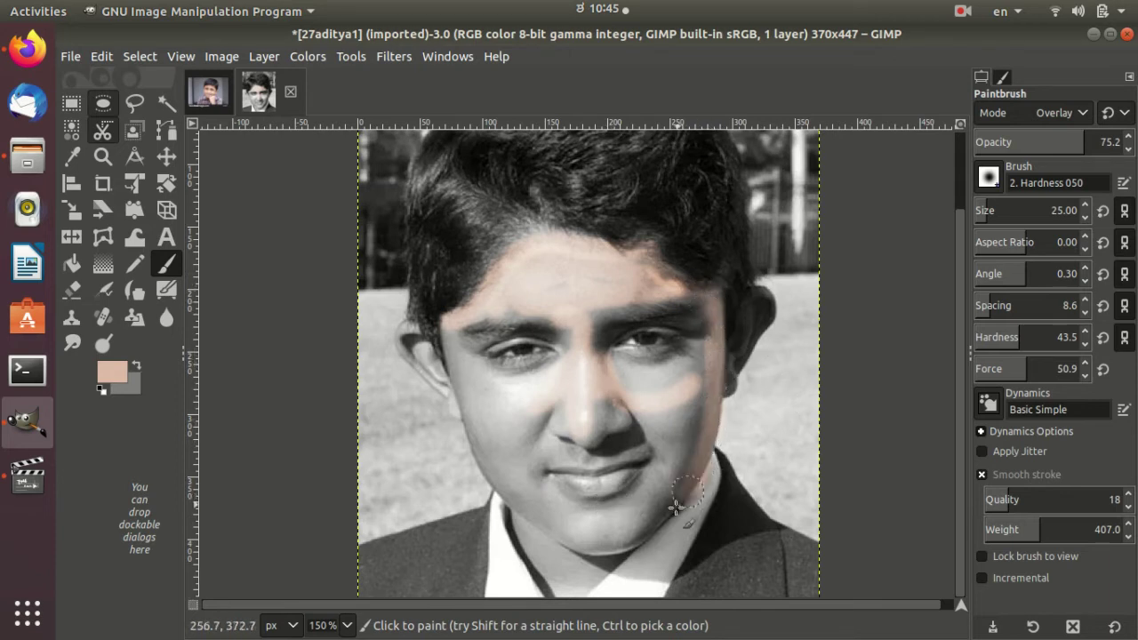
key("ctrl+z")
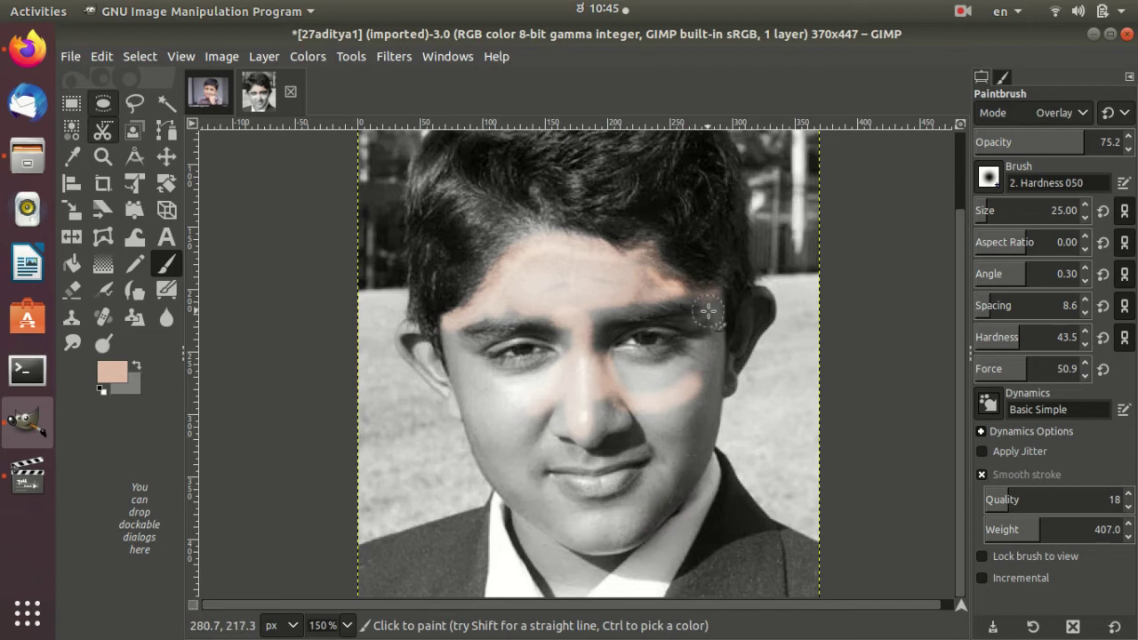
left_click_drag(713, 306, 703, 359)
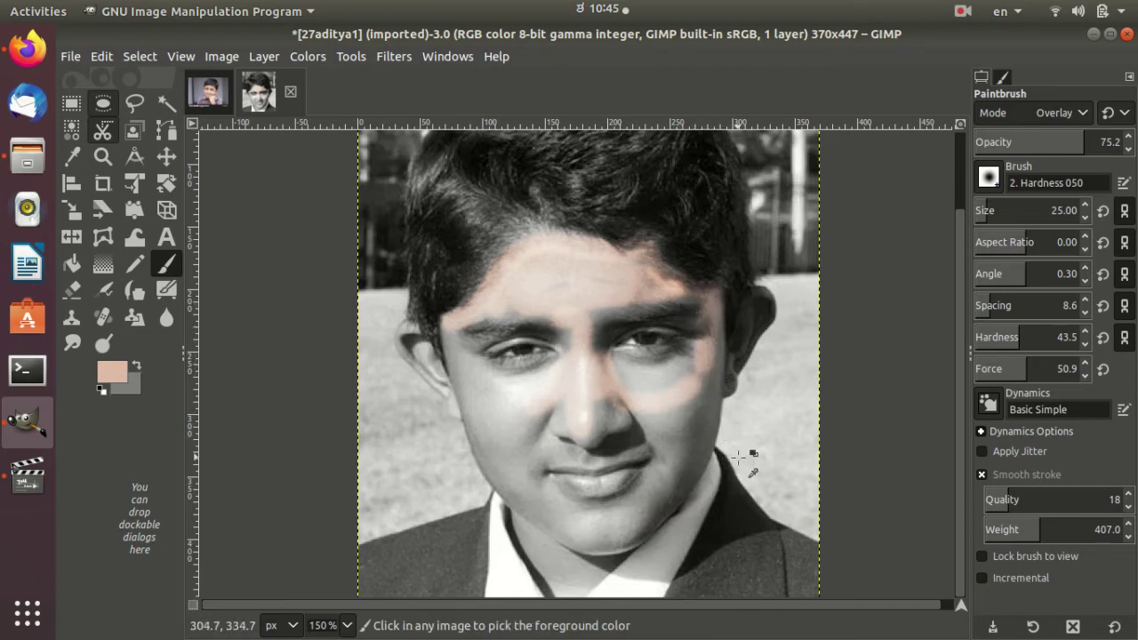
scroll(739, 457, "up", 2, "ctrl")
scroll(741, 457, "up", 1)
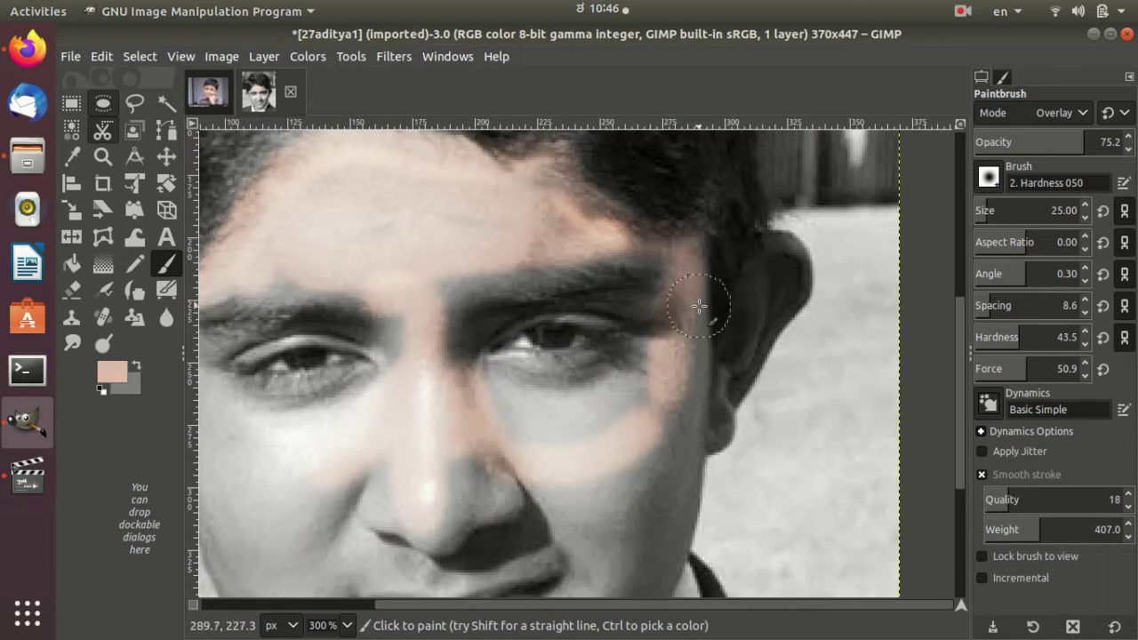
mouse_move(699, 306)
left_mouse_down()
mouse_move(684, 471)
mouse_move(655, 584)
left_mouse_up()
- Tint the jawline from the right cheek across to the chin
scroll(650, 552, "down", 5)
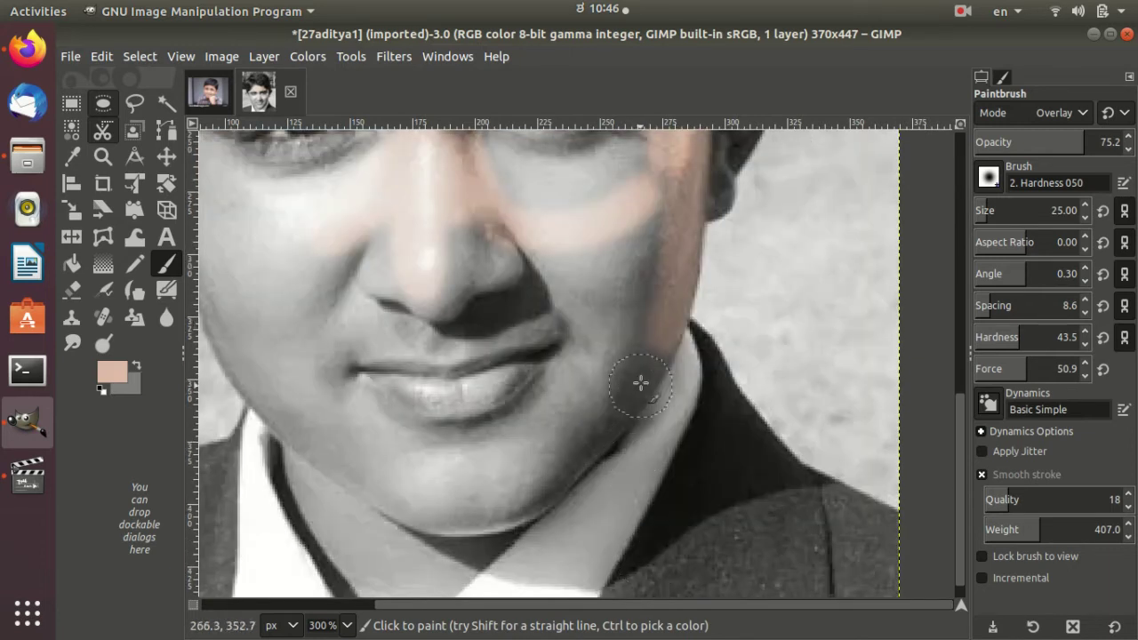
left_click_drag(651, 350, 610, 419)
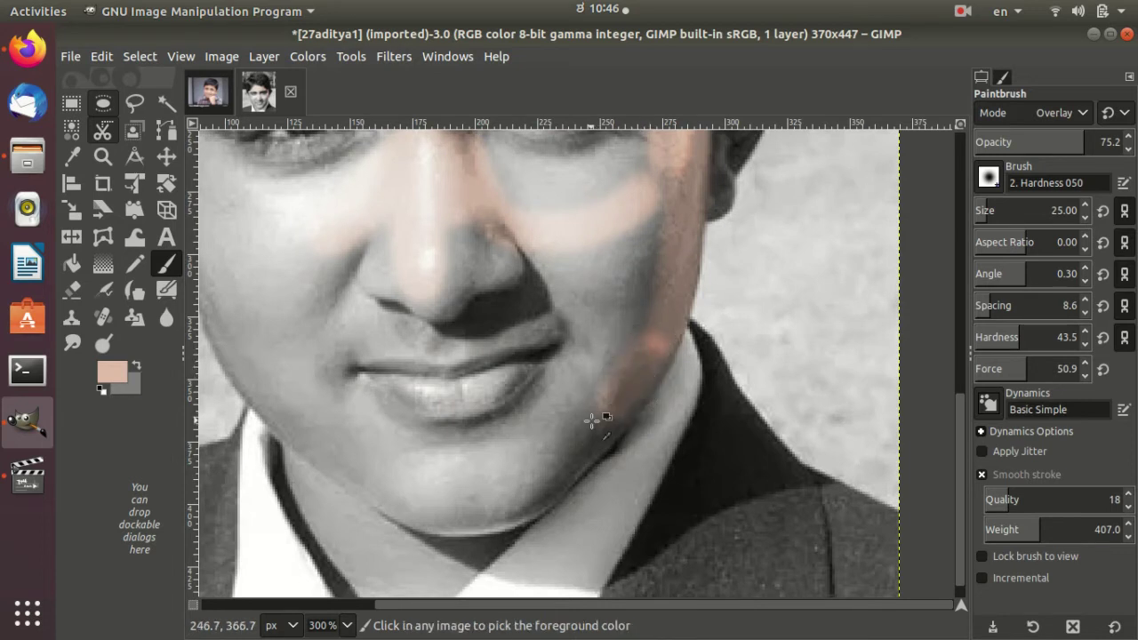
key("ctrl+z")
mouse_move(645, 364)
left_mouse_down()
mouse_move(539, 496)
mouse_move(462, 511)
mouse_move(414, 497)
mouse_move(294, 423)
mouse_move(251, 351)
left_mouse_up()
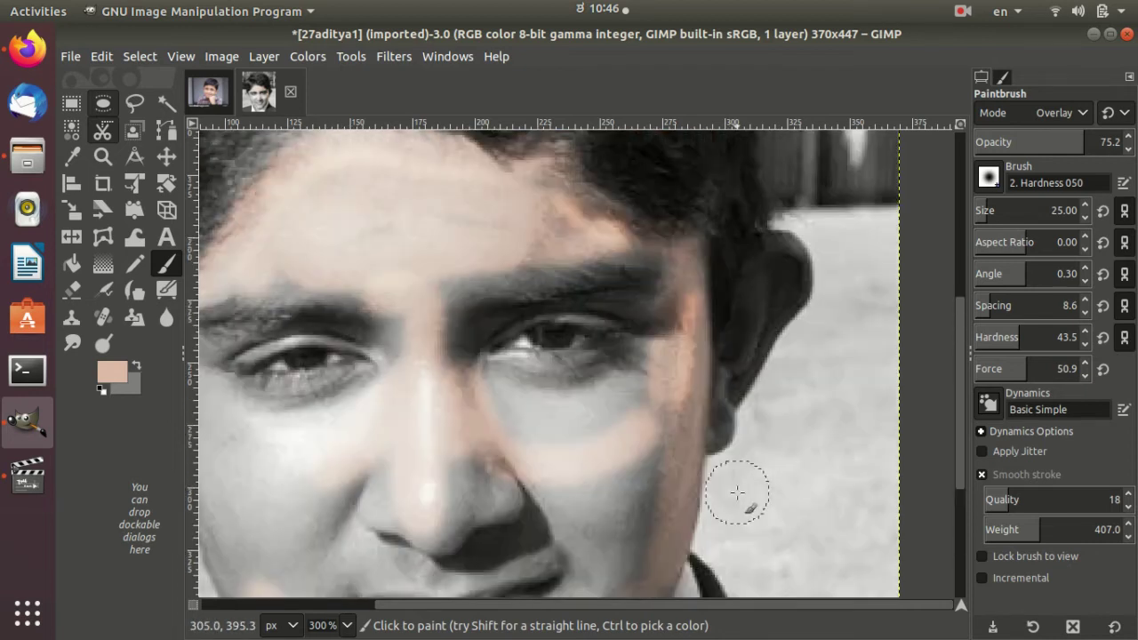
scroll(737, 482, "up", 3)
scroll(736, 494, "down", 3)
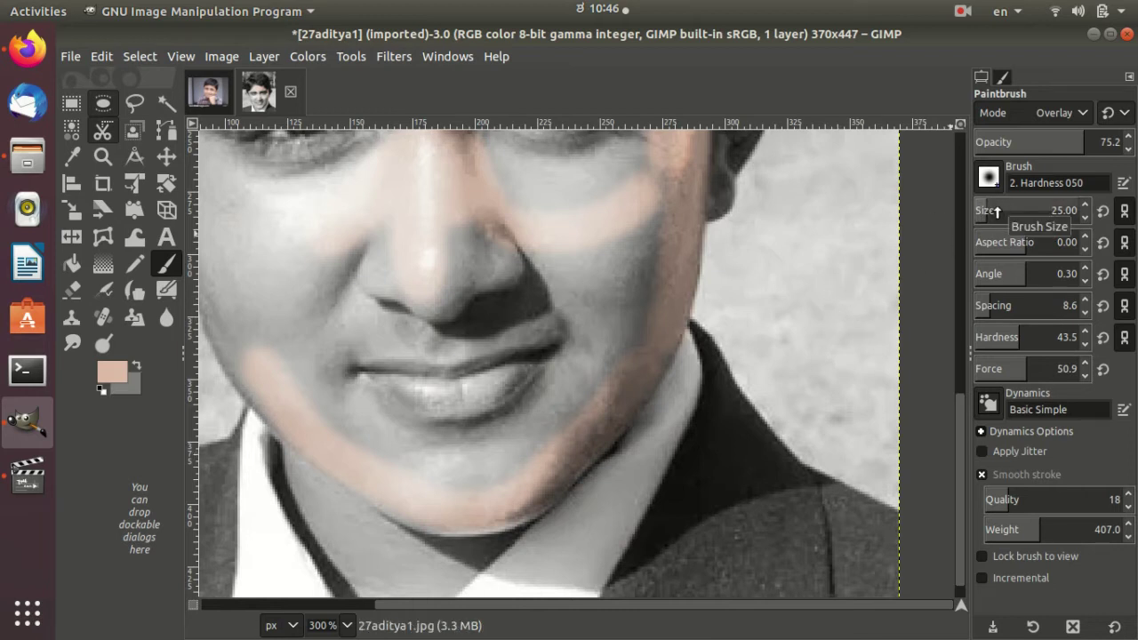
- Set the brush size to 30 and warm the shadow beside the right eye
left_click(988, 211)
scroll(988, 211, "up", 2)
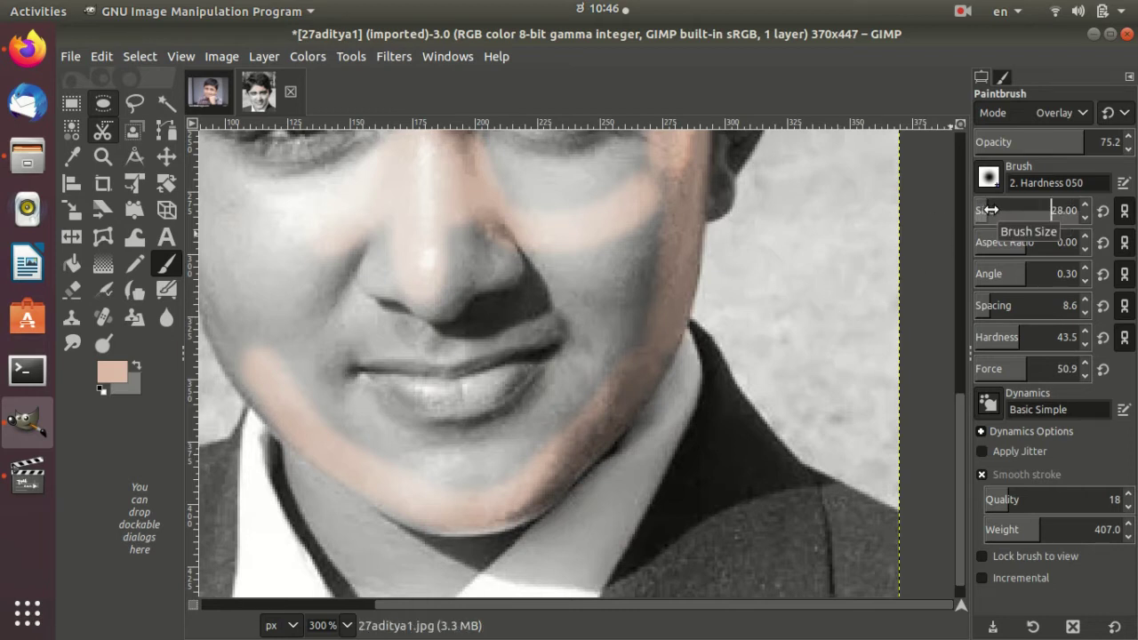
scroll(676, 337, "up", 2)
scroll(572, 382, "down", 1)
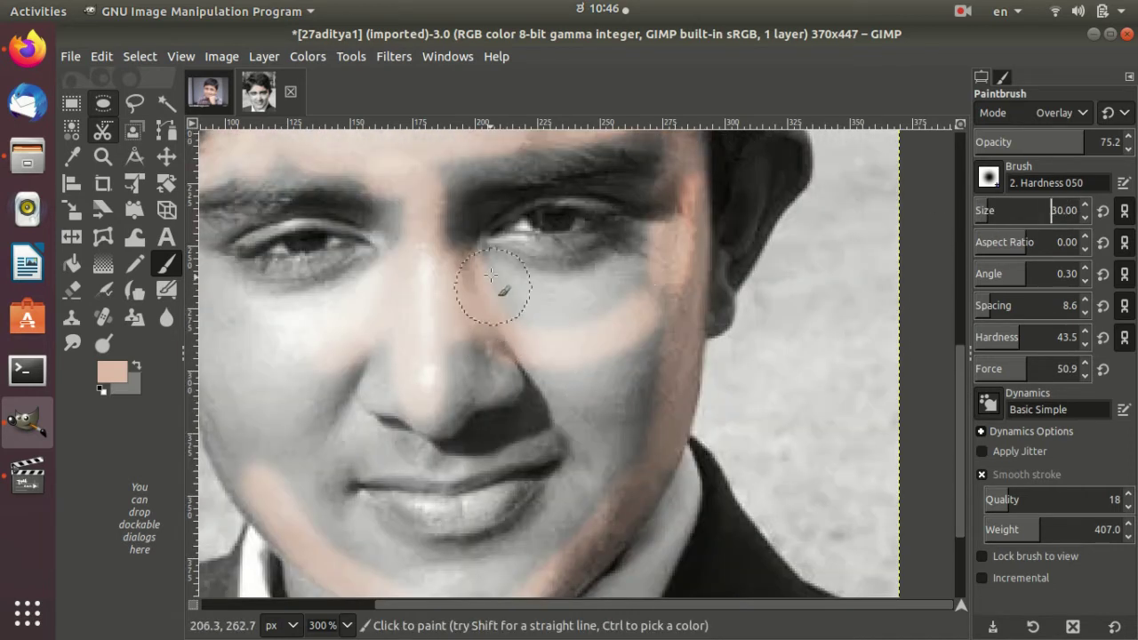
mouse_move(502, 267)
left_mouse_down()
mouse_move(569, 287)
mouse_move(498, 300)
mouse_move(622, 330)
mouse_move(616, 413)
mouse_move(576, 484)
mouse_move(593, 448)
mouse_move(457, 411)
mouse_move(558, 381)
mouse_move(559, 394)
mouse_move(490, 325)
mouse_move(419, 199)
mouse_move(380, 182)
mouse_move(373, 253)
mouse_move(343, 277)
left_mouse_up()
- Paint skin-tone strokes across the cheek toward the upper lip, undoing unsatisfactory ones
scroll(243, 300, "down", 4)
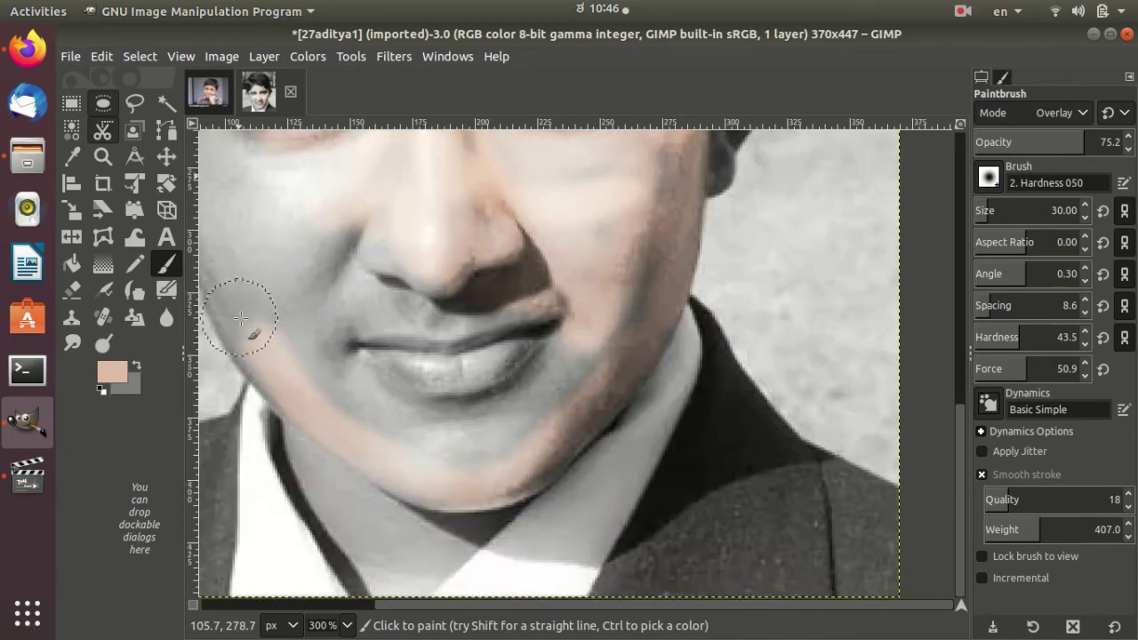
scroll(320, 342, "up", 3)
mouse_move(320, 342)
left_mouse_down()
mouse_move(281, 329)
mouse_move(243, 287)
mouse_move(364, 351)
mouse_move(634, 458)
left_mouse_up()
key("ctrl+z")
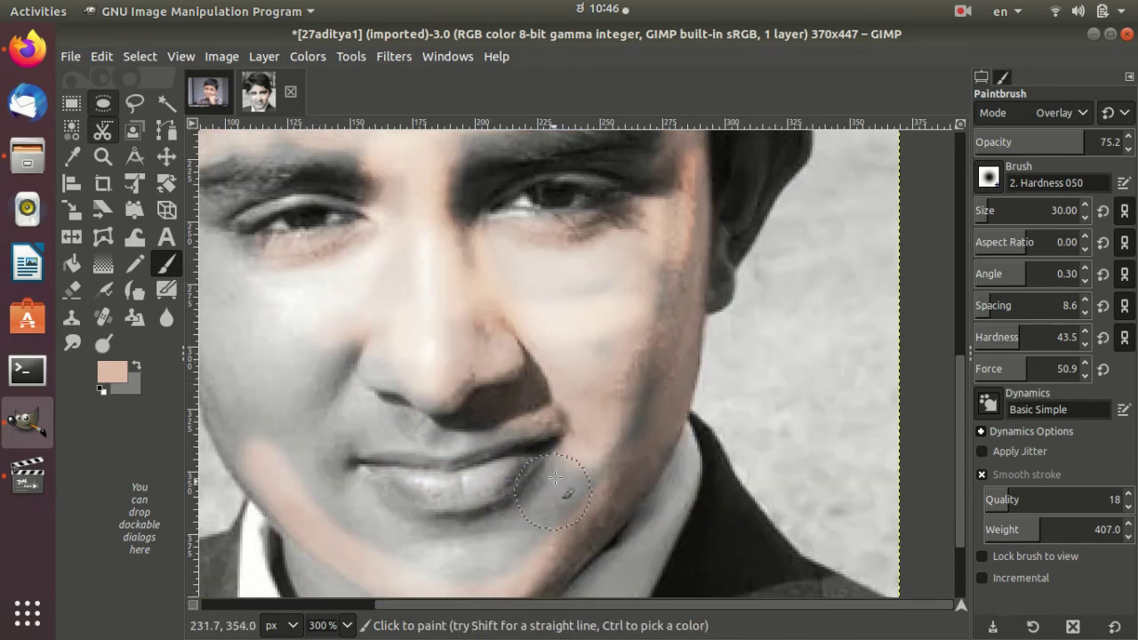
mouse_move(629, 406)
left_mouse_down()
mouse_move(610, 393)
mouse_move(578, 452)
mouse_move(343, 432)
mouse_move(317, 376)
mouse_move(363, 483)
mouse_move(333, 474)
mouse_move(429, 531)
mouse_move(406, 551)
mouse_move(354, 515)
mouse_move(480, 547)
mouse_move(575, 428)
mouse_move(589, 466)
mouse_move(552, 437)
mouse_move(427, 449)
mouse_move(473, 393)
mouse_move(426, 452)
mouse_move(545, 460)
mouse_move(436, 480)
mouse_move(365, 466)
left_mouse_up()
key("ctrl+z")
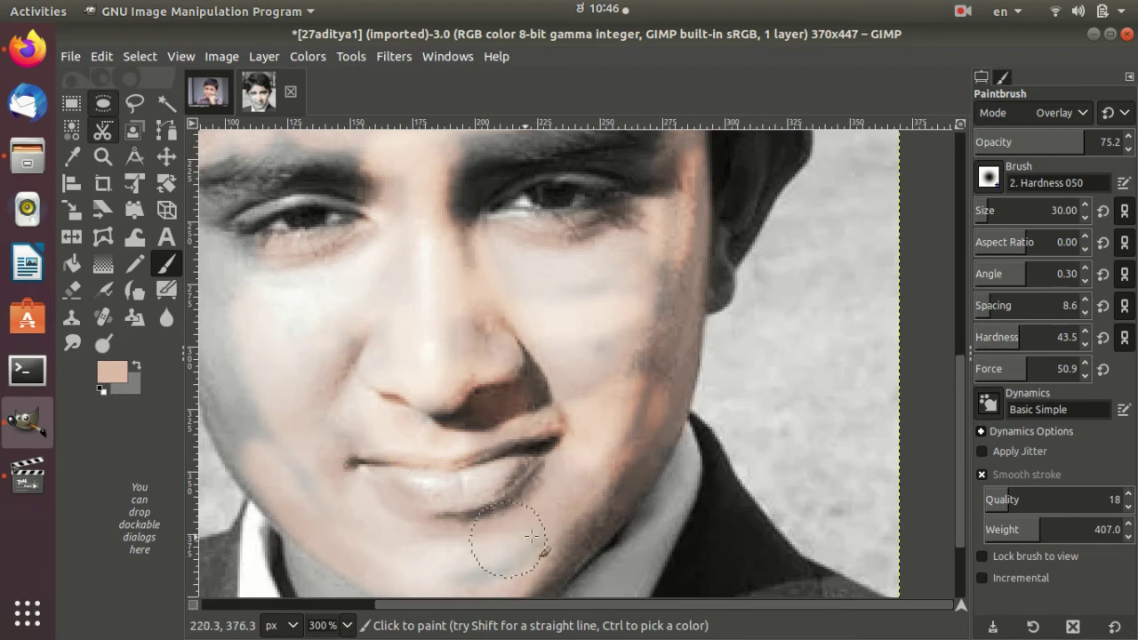
scroll(548, 525, "down", 1, "ctrl")
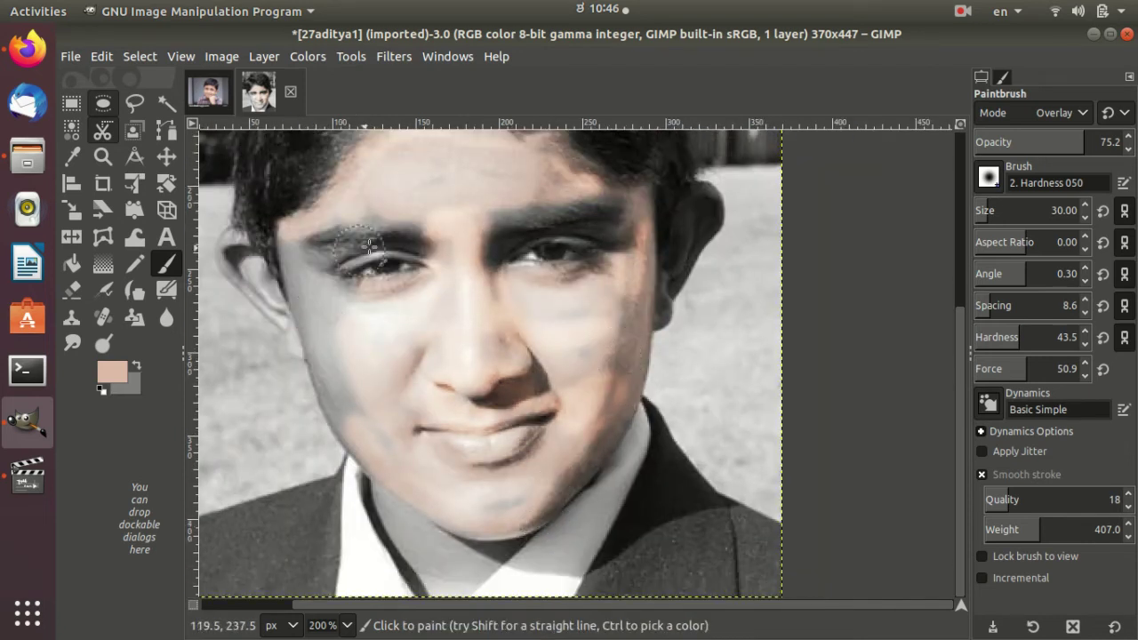
- Tint the left edge of the face up to the eyebrow's end, then shrink the brush to 12
mouse_move(288, 246)
left_mouse_down()
mouse_move(296, 298)
mouse_move(355, 432)
mouse_move(415, 442)
left_mouse_up()
left_click_drag(323, 276, 315, 251)
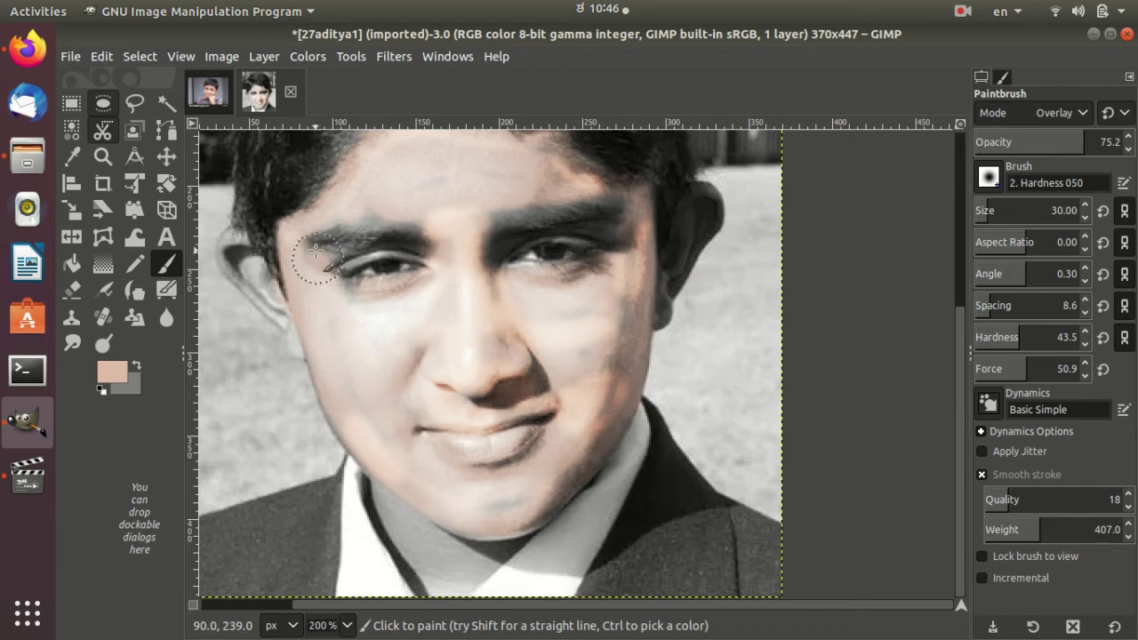
key("bracketleft")
key("bracketleft")
key("bracketleft")
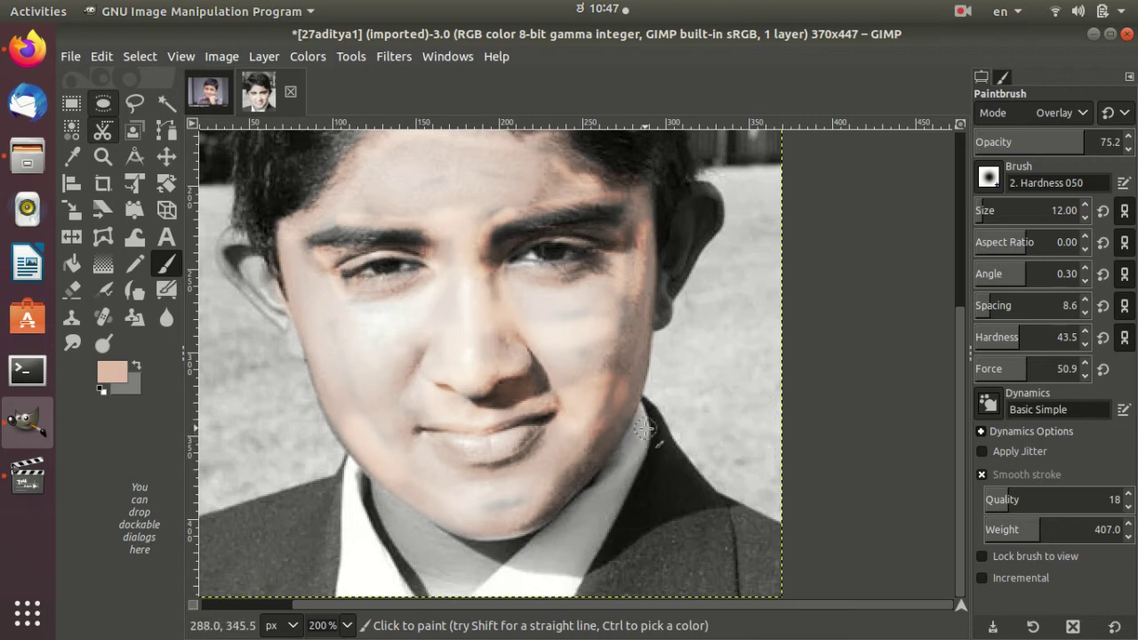
scroll(663, 494, "down", 1, "ctrl")
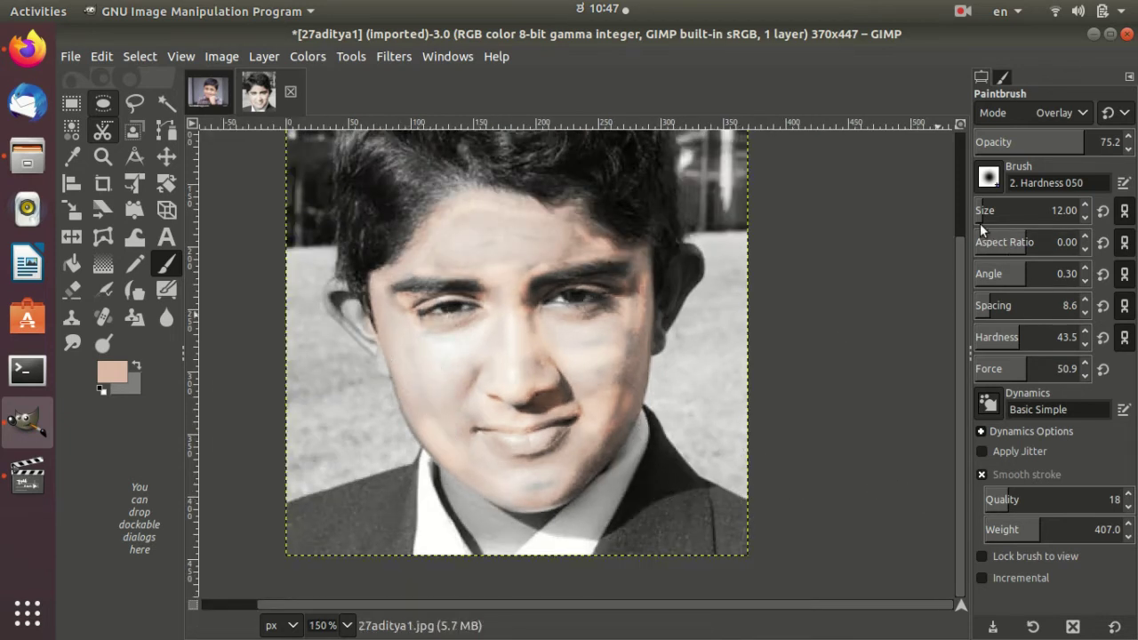
- Enlarge the brush to 41 and tint both ears, the left cheek edge and the neck
left_click_drag(985, 211, 1050, 210)
left_click_drag(348, 258, 388, 375)
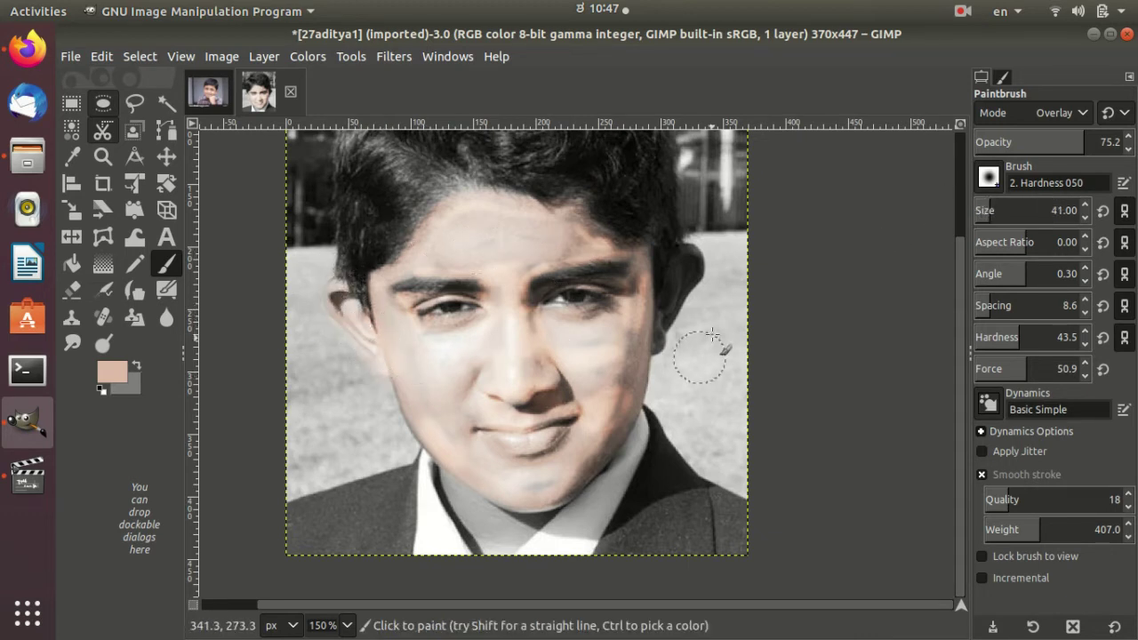
mouse_move(714, 295)
left_mouse_down()
mouse_move(681, 266)
mouse_move(672, 329)
mouse_move(659, 335)
mouse_move(681, 264)
mouse_move(694, 267)
mouse_move(669, 300)
left_mouse_up()
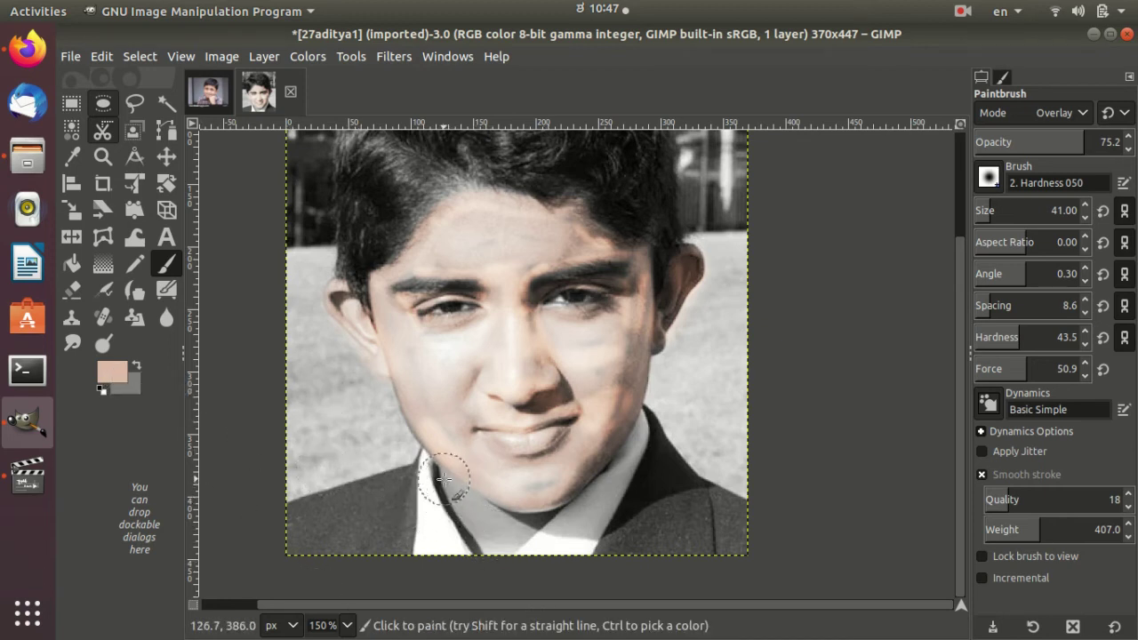
mouse_move(443, 480)
left_mouse_down()
mouse_move(501, 539)
mouse_move(532, 525)
mouse_move(503, 526)
mouse_move(474, 499)
mouse_move(595, 466)
left_mouse_up()
- Warm the right cheek, forehead, cheek down to the mouth and the neck shadow
mouse_move(596, 394)
left_mouse_down()
mouse_move(584, 376)
mouse_move(601, 344)
mouse_move(558, 334)
left_mouse_up()
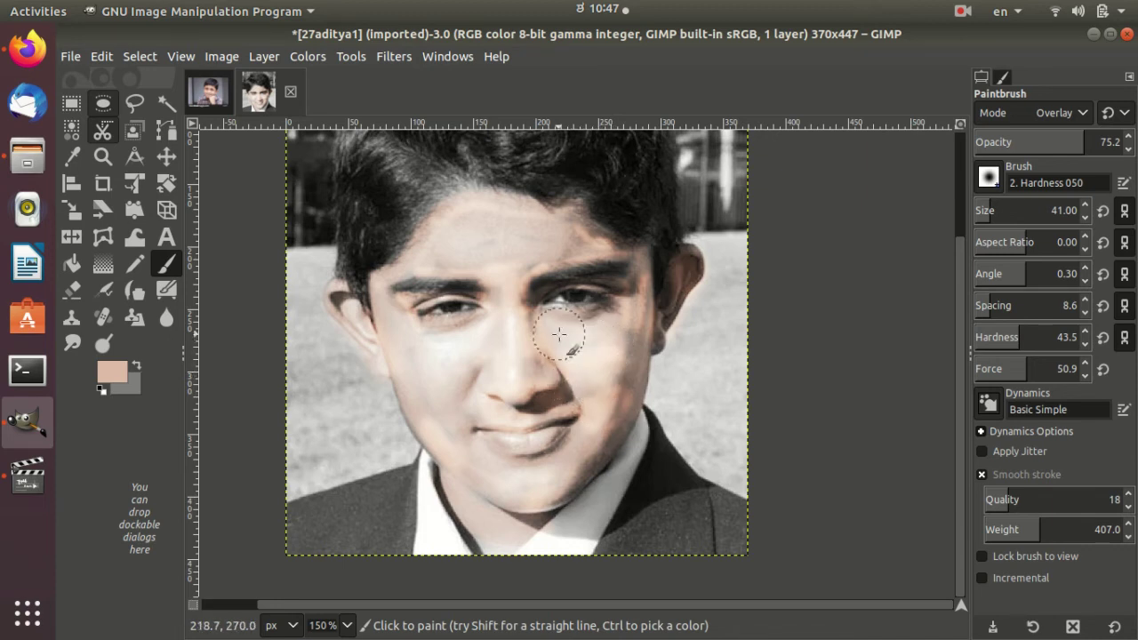
left_click_drag(539, 246, 557, 236)
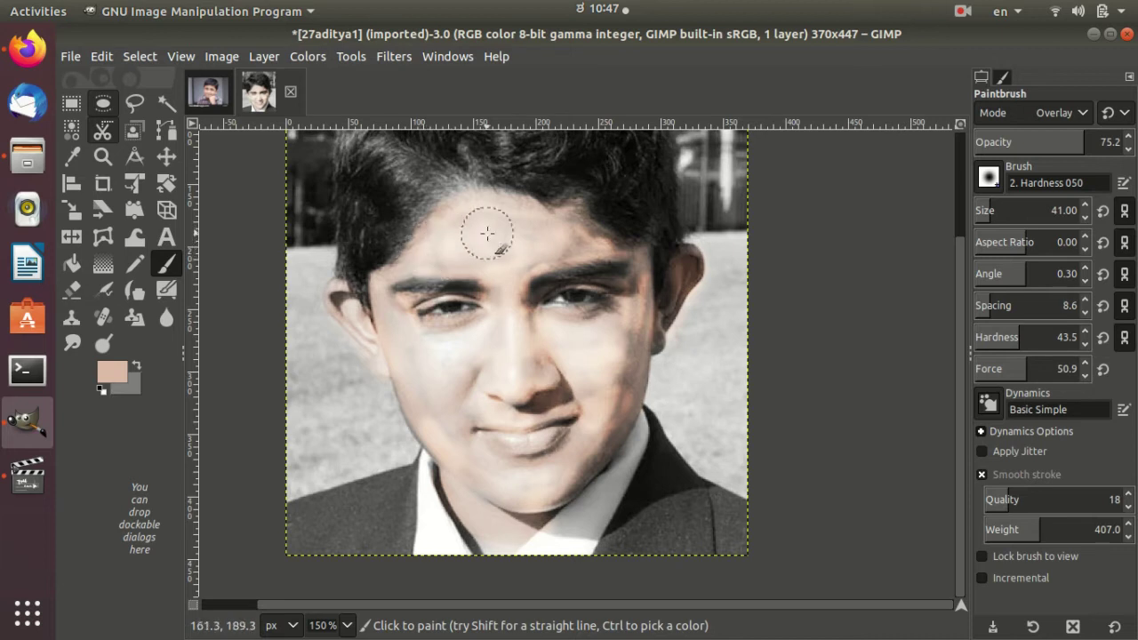
left_click_drag(487, 233, 599, 245)
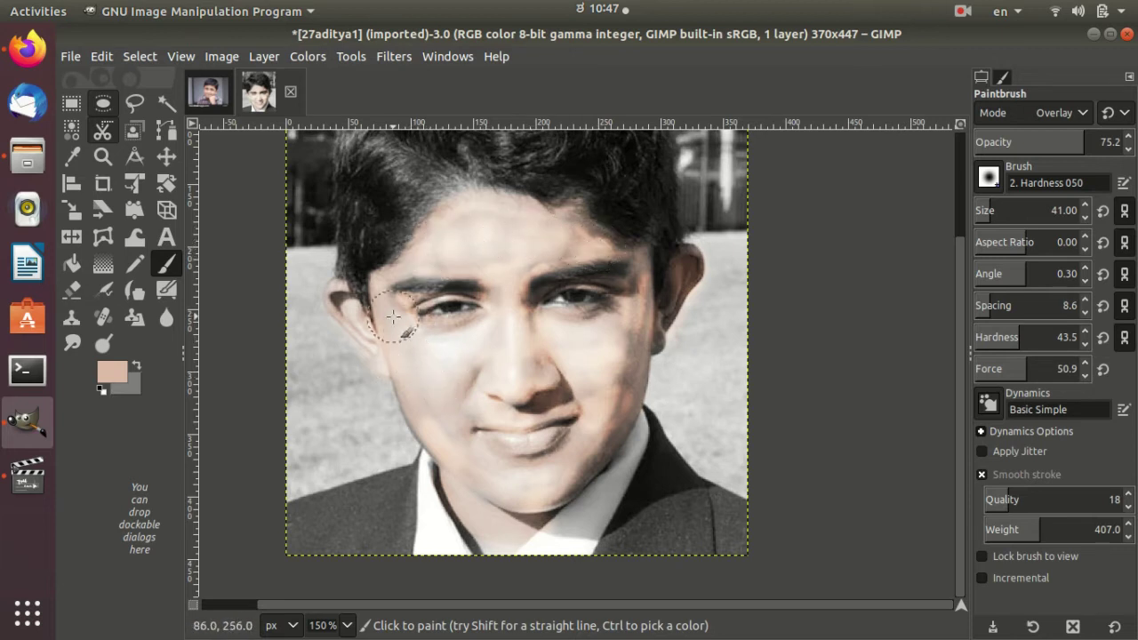
mouse_move(388, 303)
left_mouse_down()
mouse_move(455, 421)
mouse_move(515, 428)
left_mouse_up()
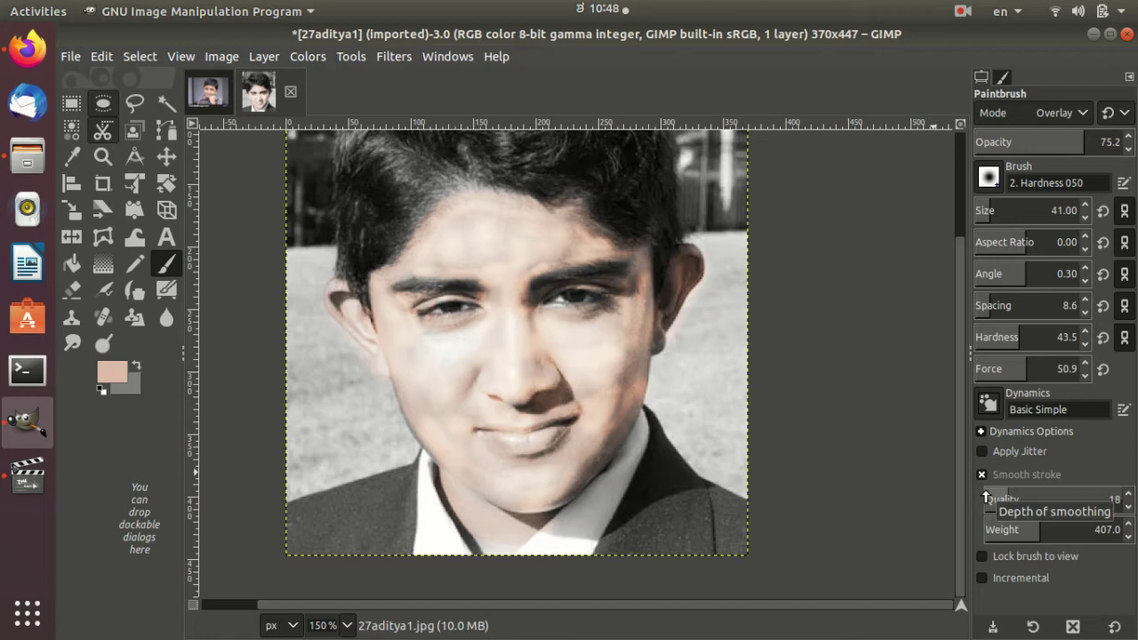
key("ctrl")
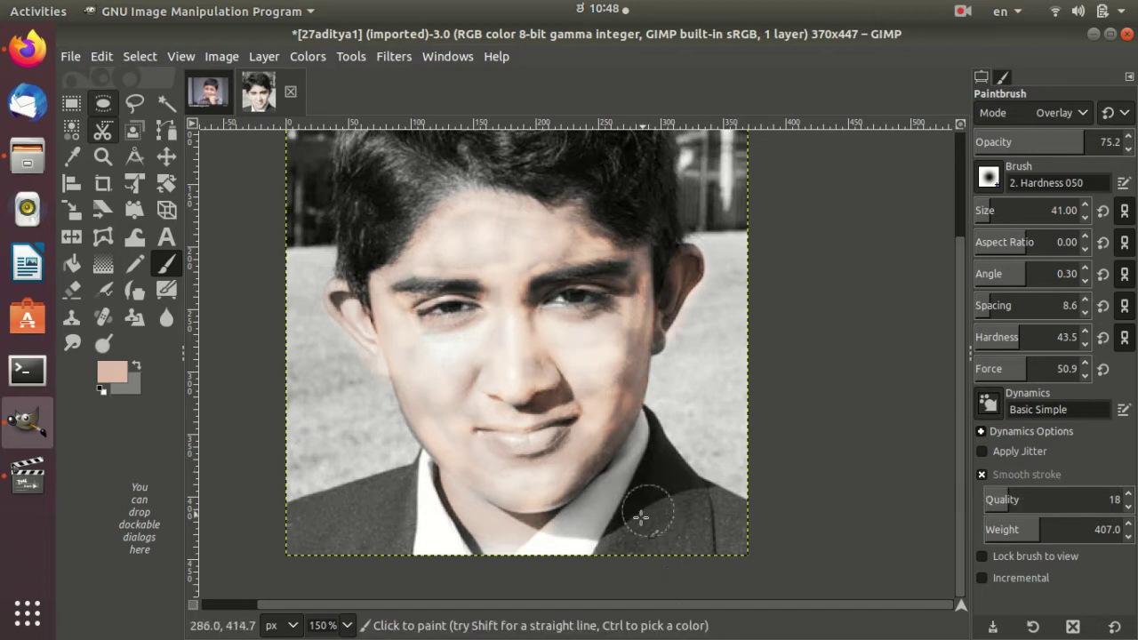
mouse_move(491, 534)
left_mouse_down()
mouse_move(446, 510)
mouse_move(451, 477)
mouse_move(490, 503)
left_mouse_up()
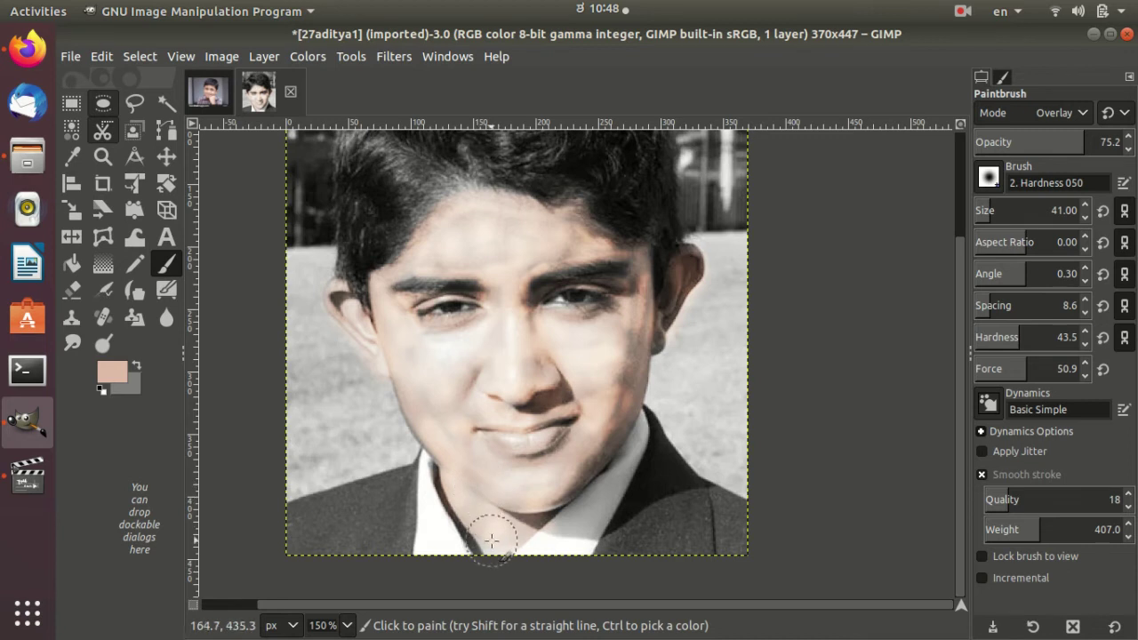
scroll(507, 442, "up", 3, "ctrl")
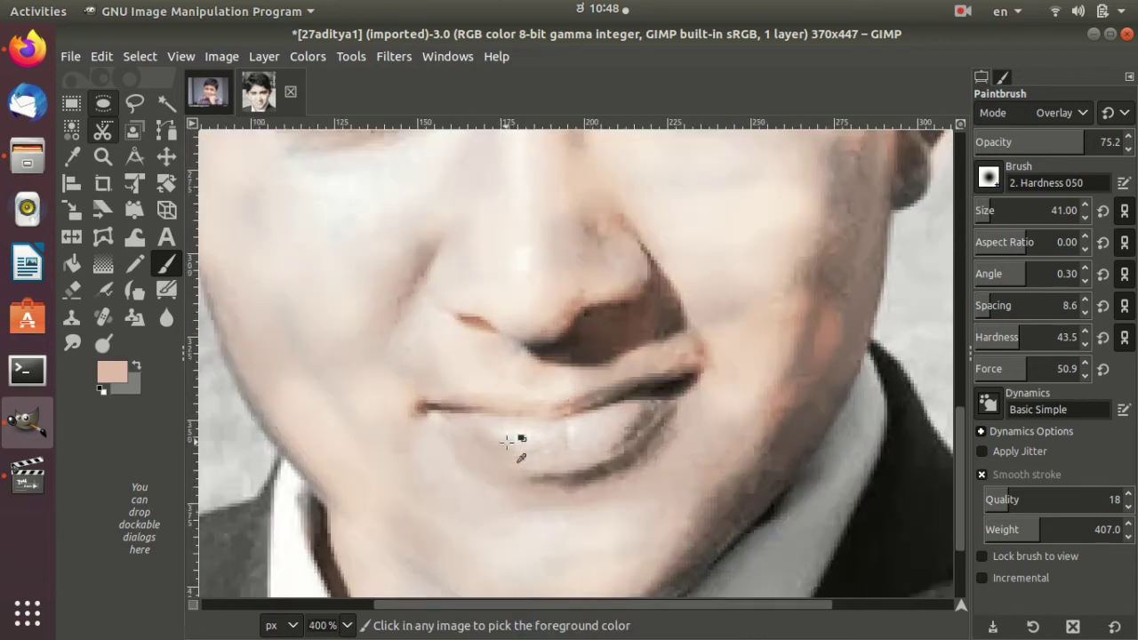
scroll(534, 444, "up", 5)
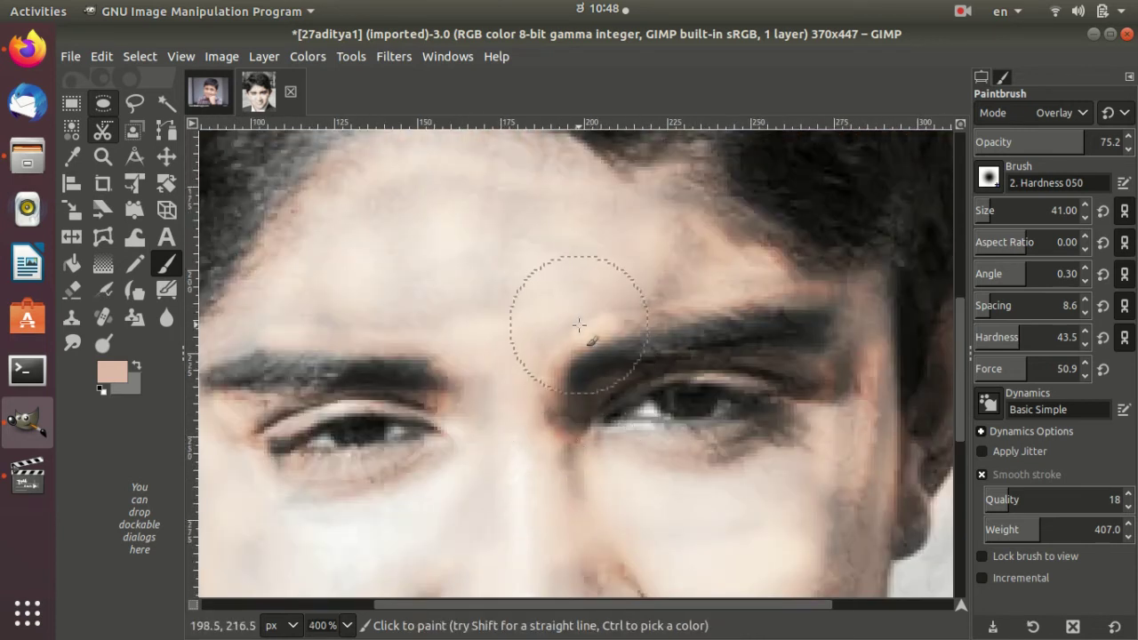
scroll(413, 504, "down", 5)
scroll(413, 504, "up", 2)
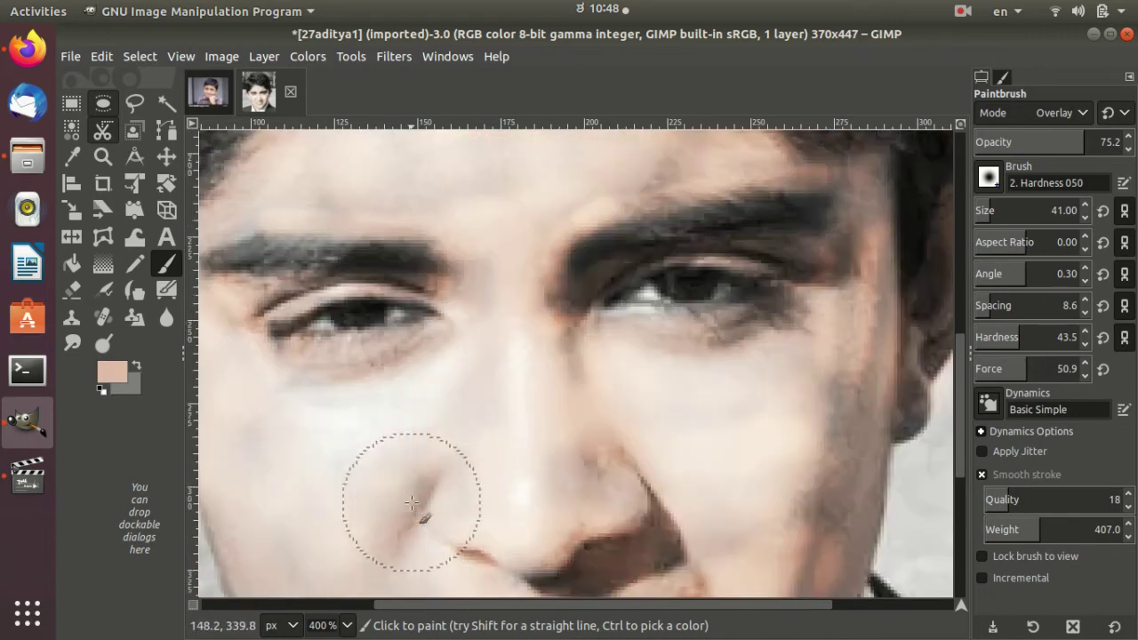
scroll(412, 504, "down", 2)
scroll(412, 504, "up", 2)
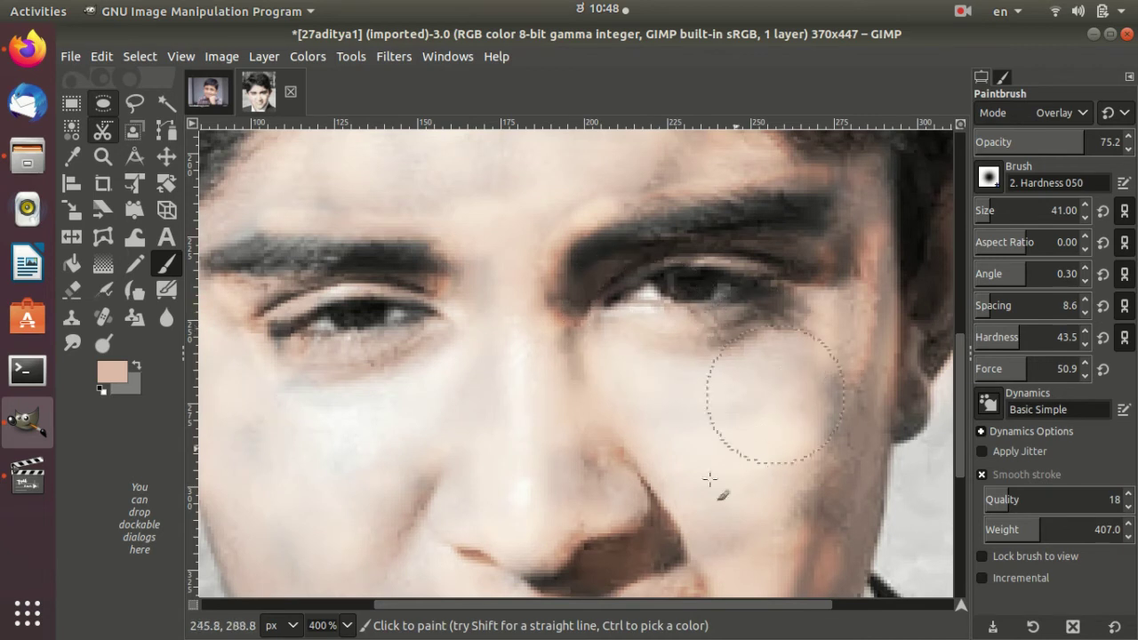
scroll(635, 480, "down", 3)
scroll(571, 480, "down", 1)
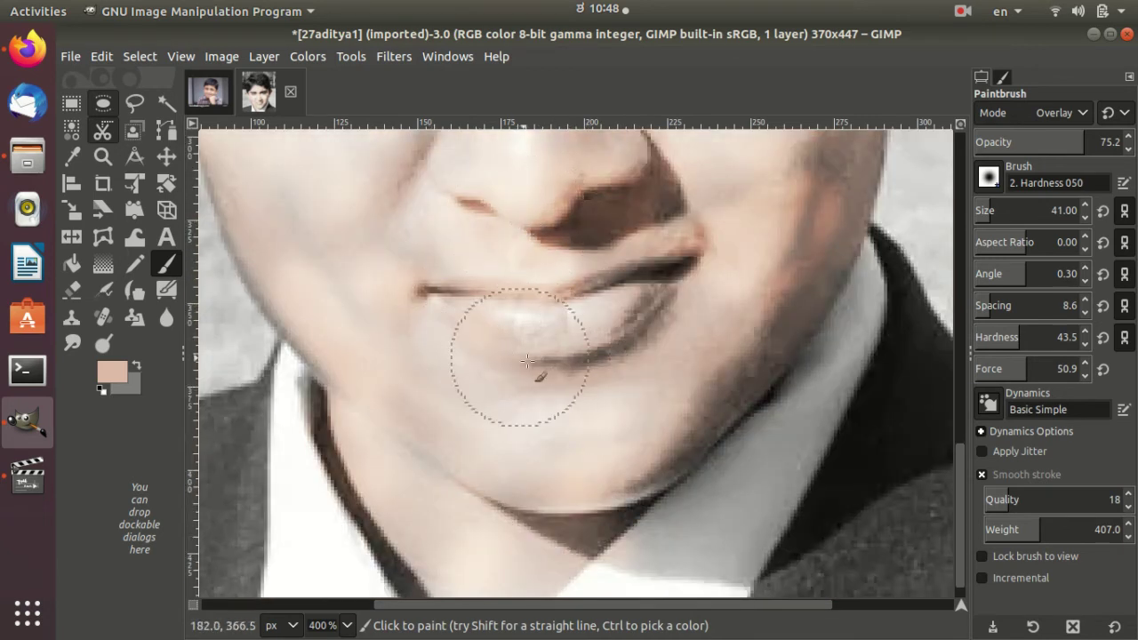
scroll(587, 406, "up", 4)
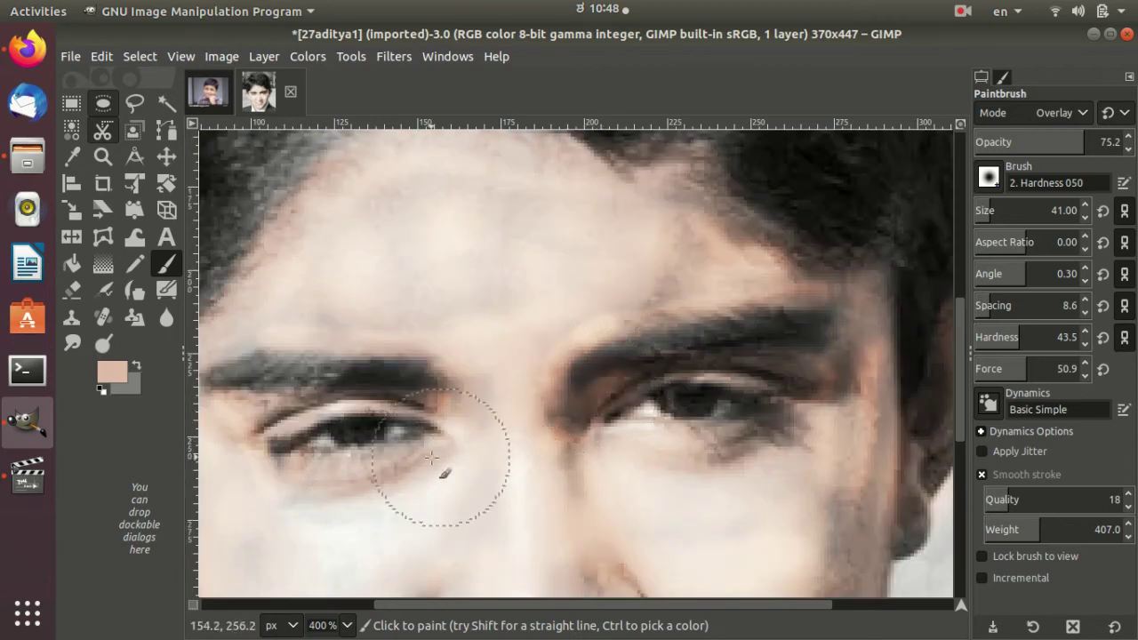
scroll(468, 509, "down", 3)
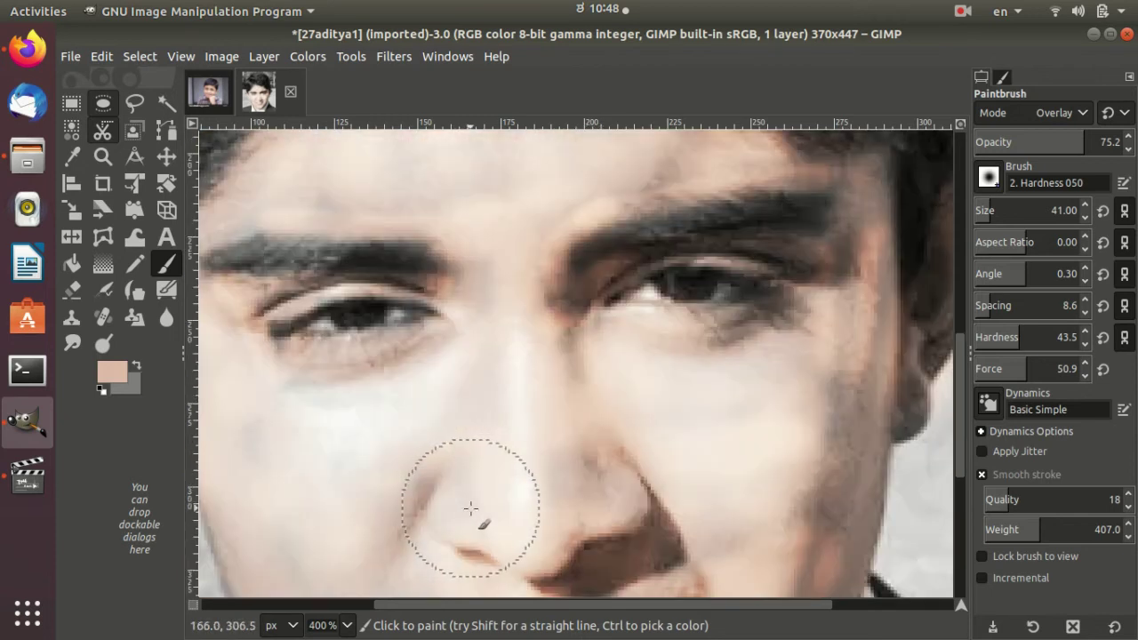
scroll(471, 508, "down", 1, "ctrl")
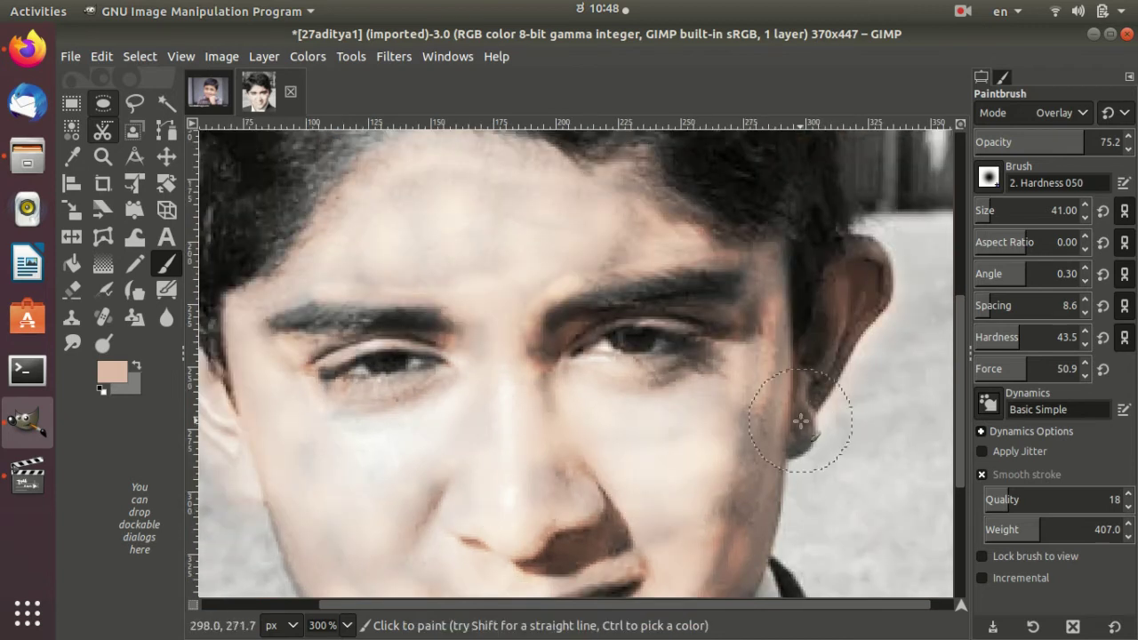
scroll(648, 495, "down", 5)
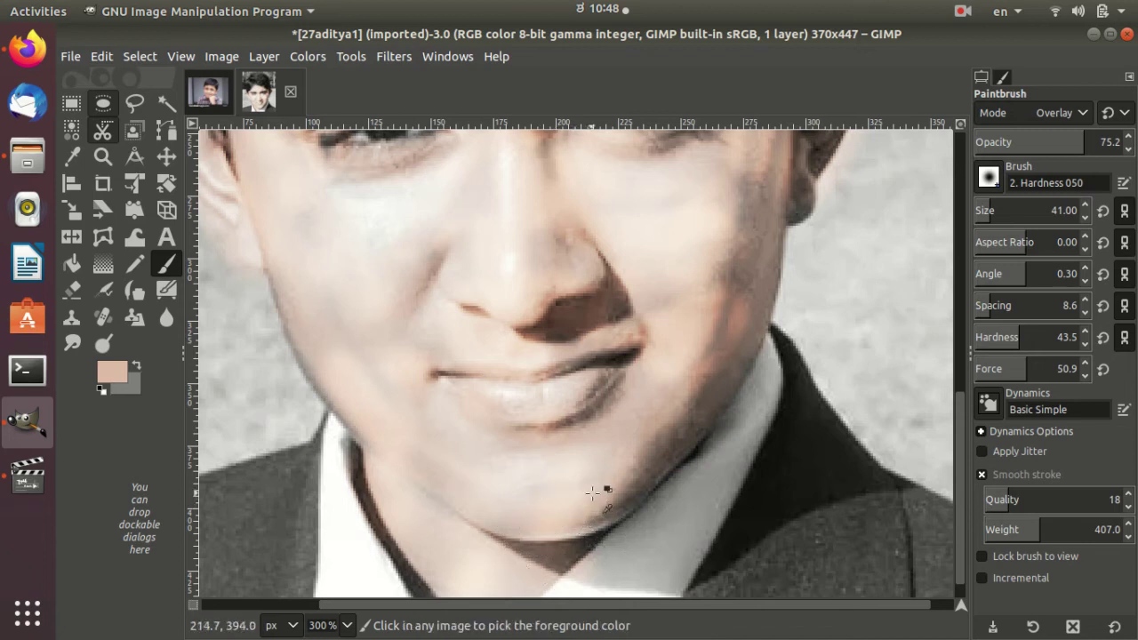
scroll(596, 545, "down", 2, "ctrl")
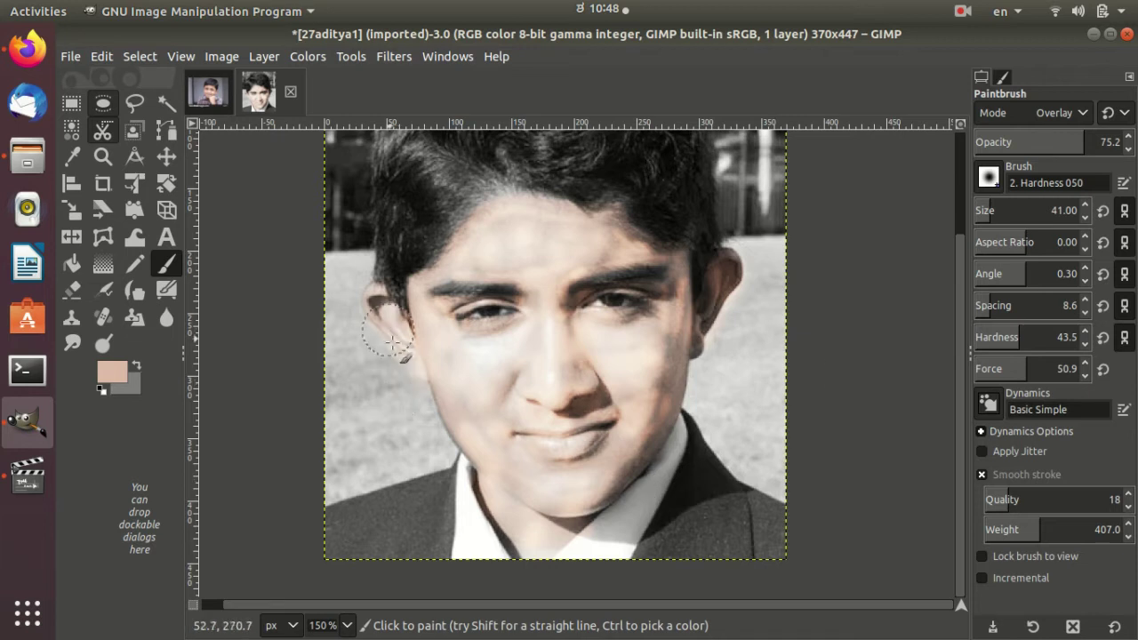
- Tint the right ear with skin tone, then hold Ctrl to sample a colour
scroll(500, 406, "up", 1)
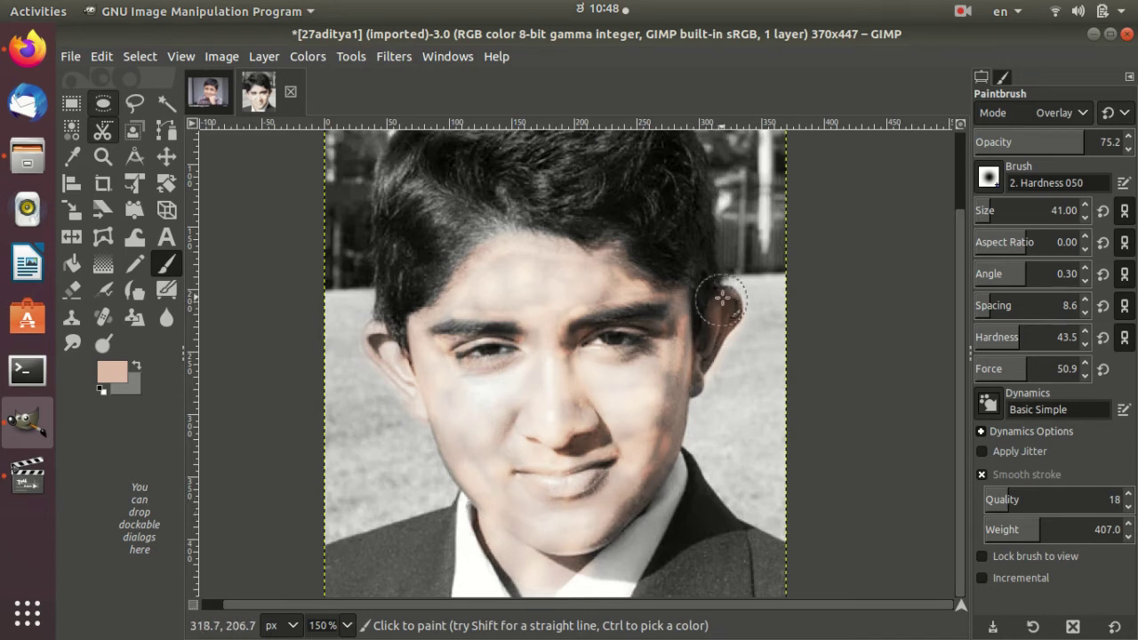
left_click_drag(722, 298, 727, 356)
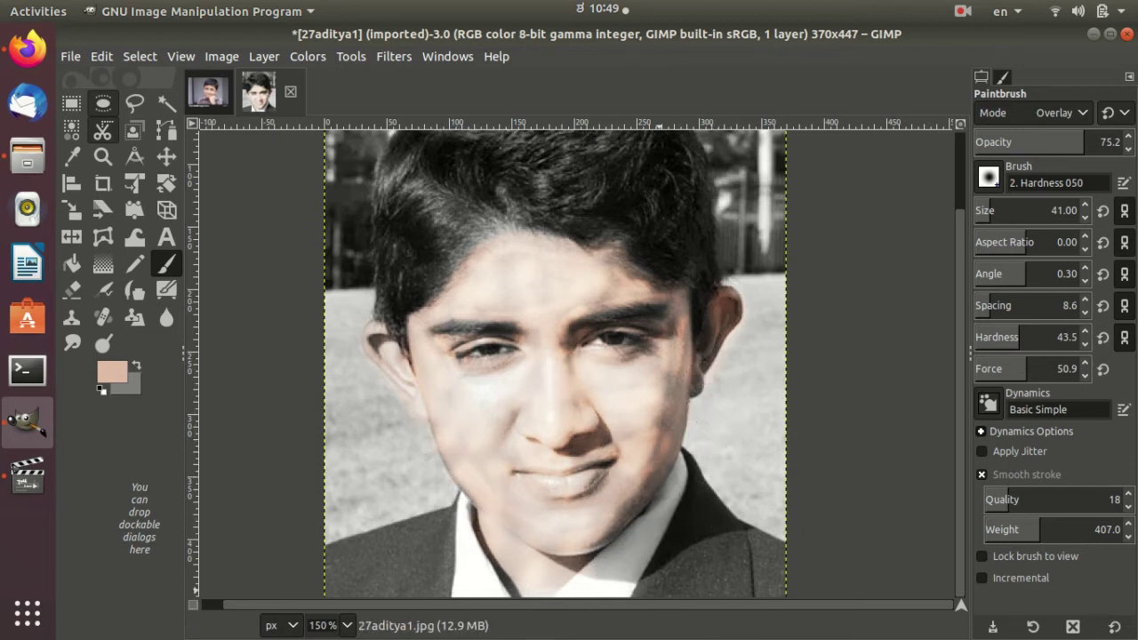
key("ctrl")
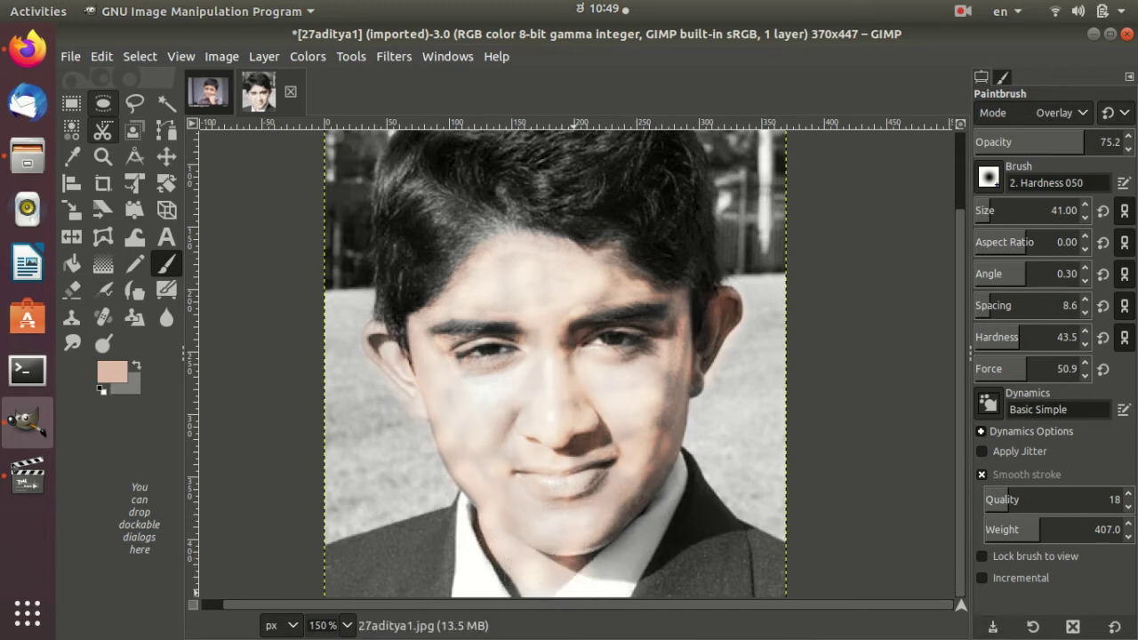
- Zoom to 550% and brighten the under-eye shadow and cheek with skin tone
scroll(920, 574, "up", 4, "ctrl")
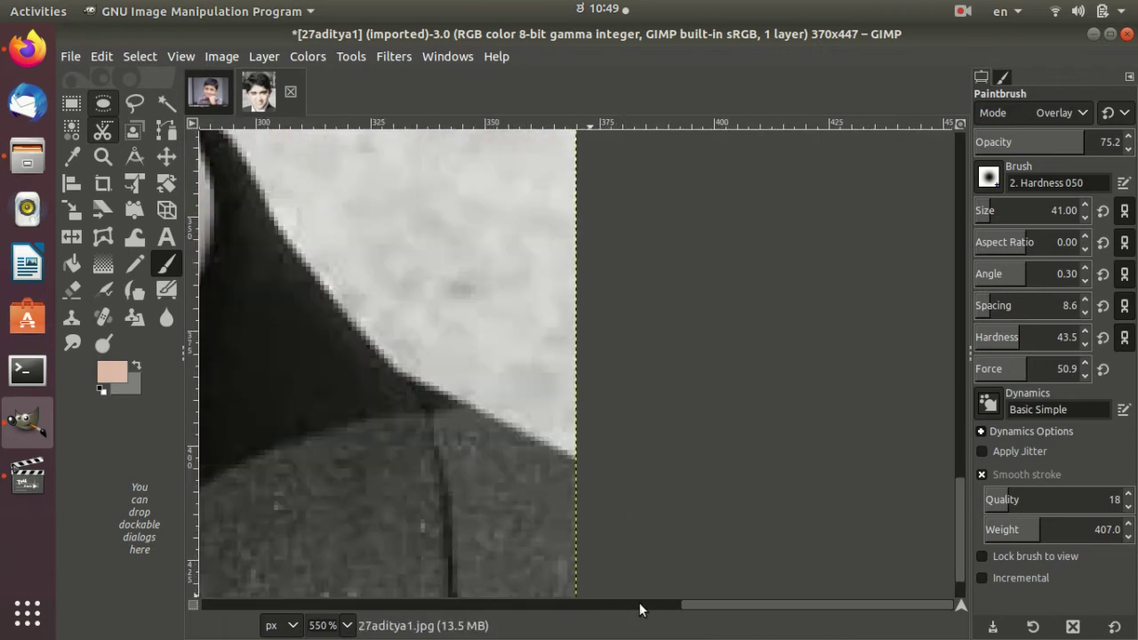
left_click_drag(710, 606, 470, 606)
scroll(471, 554, "up", 5)
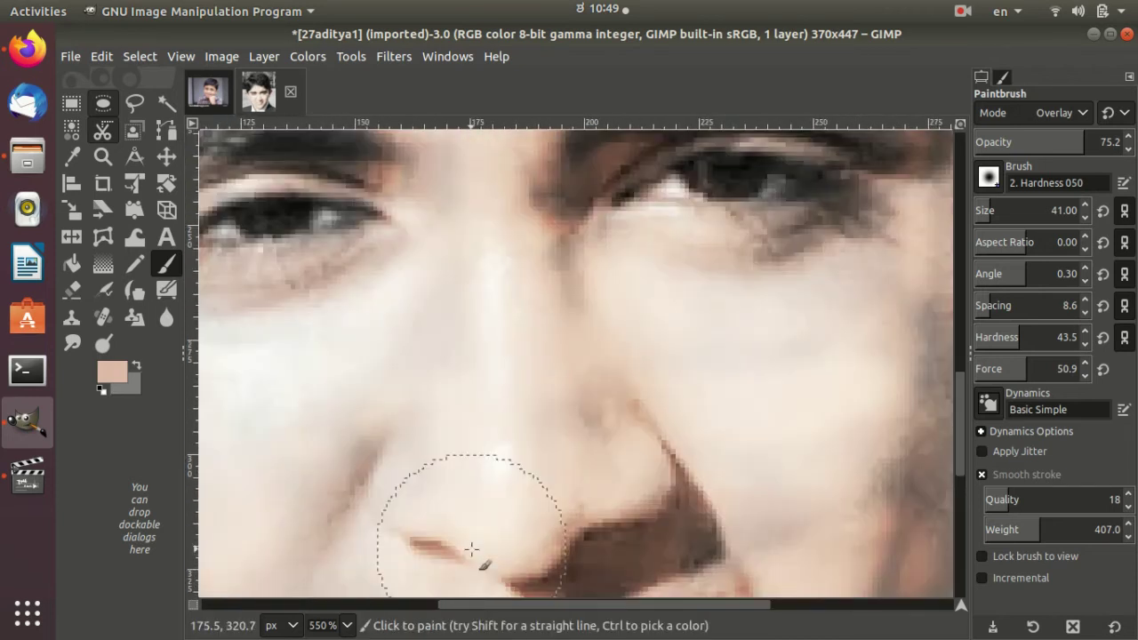
scroll(472, 549, "up", 5)
scroll(472, 549, "down", 3)
left_click_drag(635, 606, 381, 598)
scroll(610, 495, "down", 5)
scroll(610, 495, "up", 3)
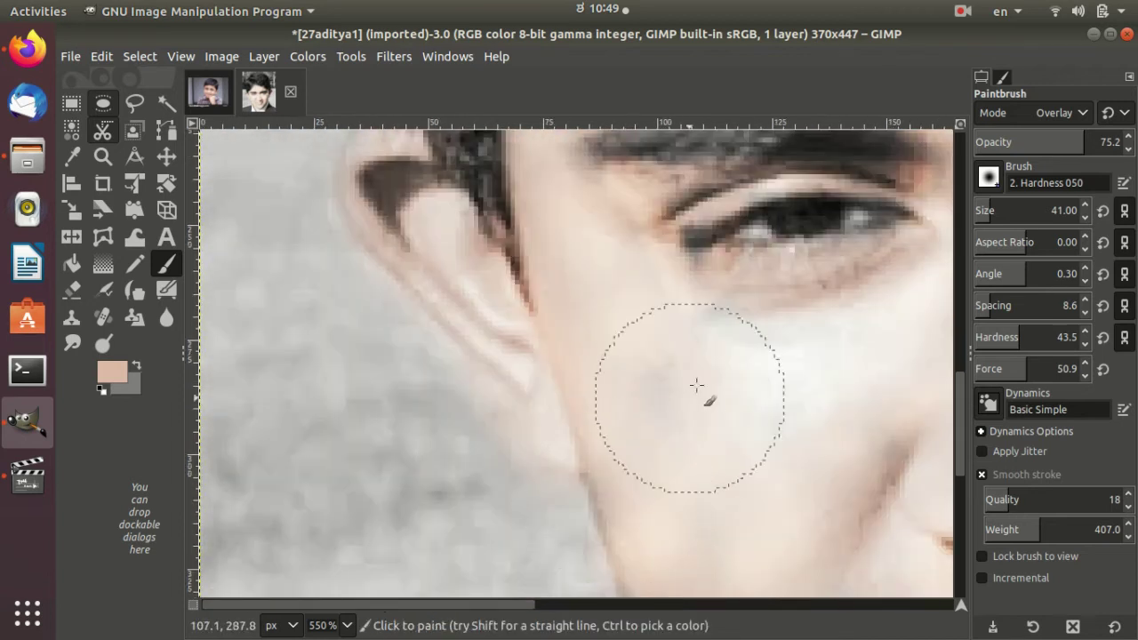
mouse_move(707, 333)
left_mouse_down()
mouse_move(724, 317)
mouse_move(759, 465)
mouse_move(719, 399)
mouse_move(764, 494)
left_mouse_up()
- Zoom the portrait view back out to 150%
left_click_drag(524, 602, 763, 609)
scroll(762, 508, "down", 3)
scroll(723, 495, "down", 3)
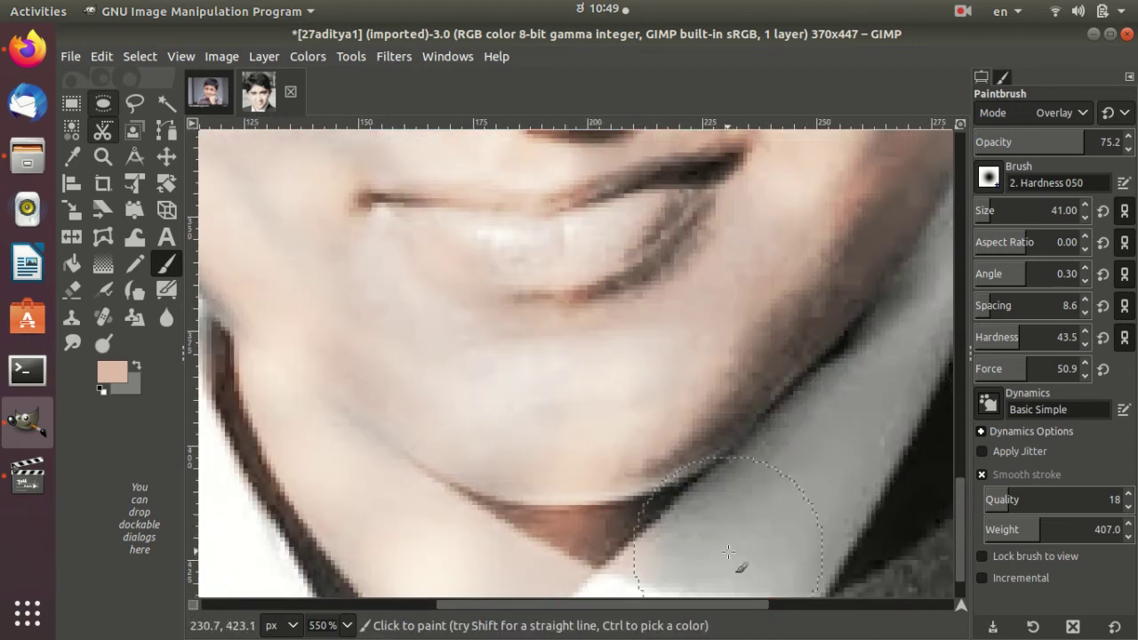
scroll(711, 524, "up", 1)
scroll(569, 484, "down", 1)
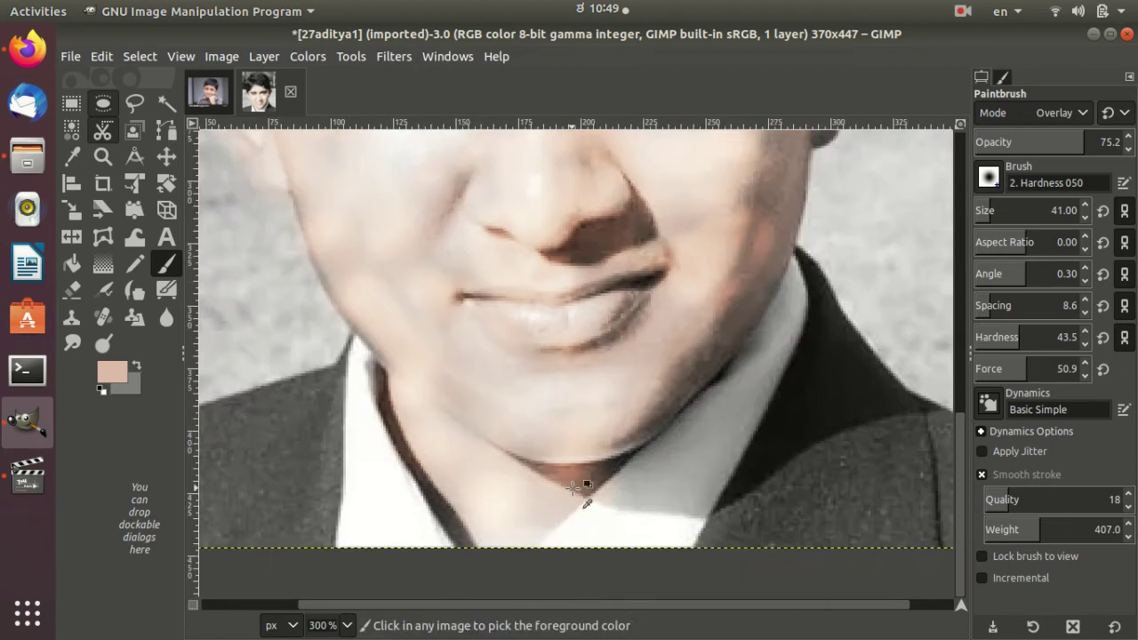
scroll(582, 483, "down", 2)
scroll(578, 484, "up", 1)
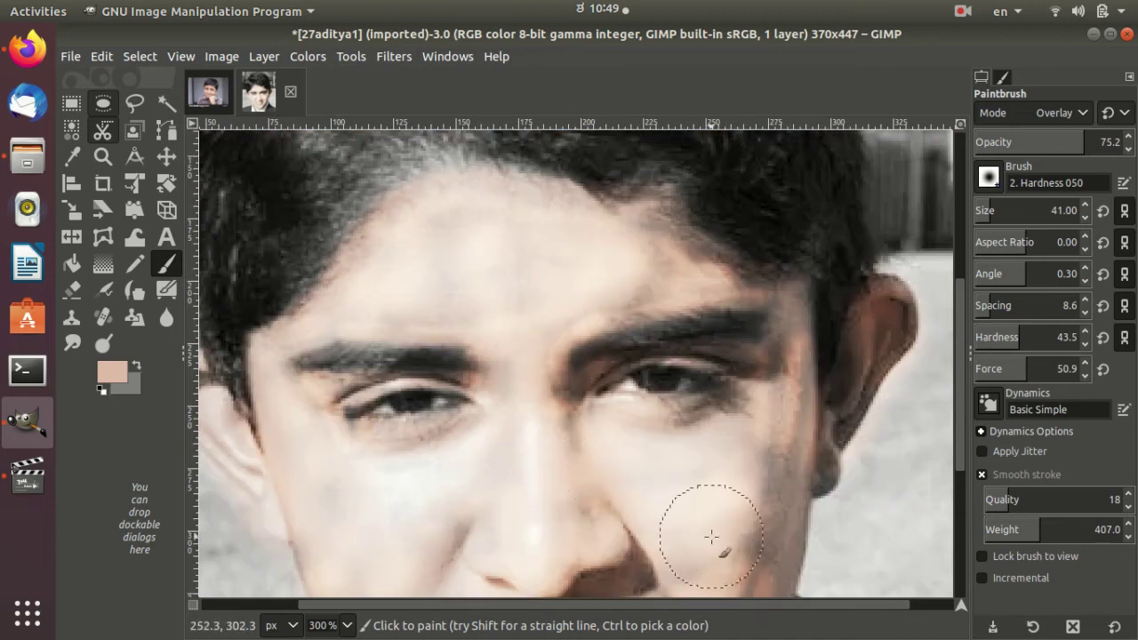
scroll(712, 536, "down", 2)
scroll(713, 536, "down", 2)
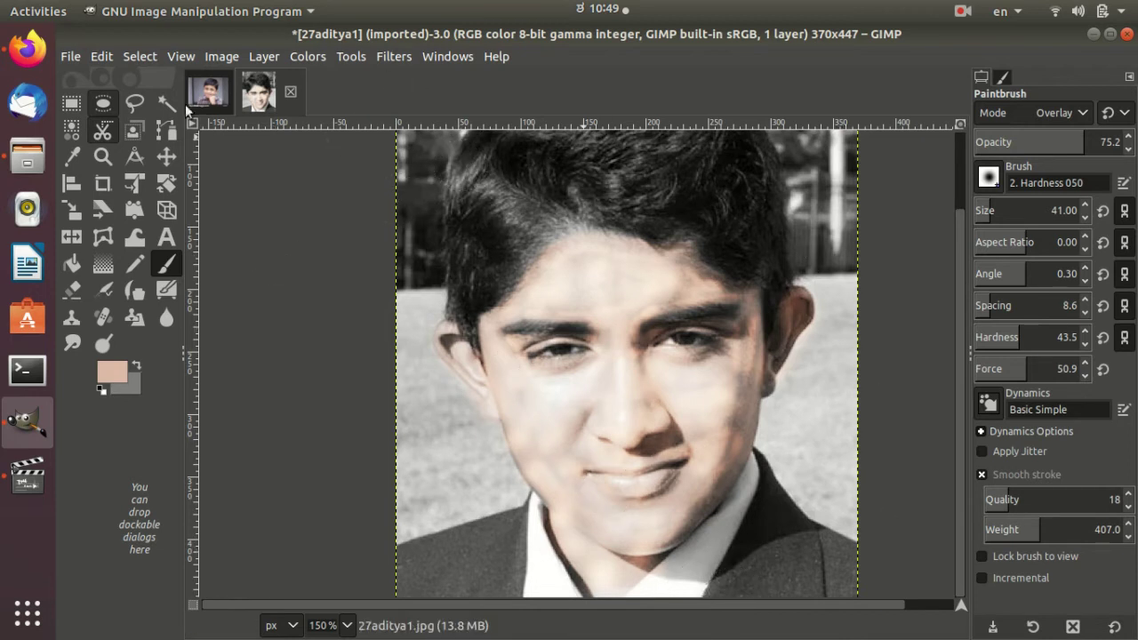
- Apply a Hue-Chroma adjustment with hue -10.59, chroma about 22 and lightness 0.59
left_click(304, 57)
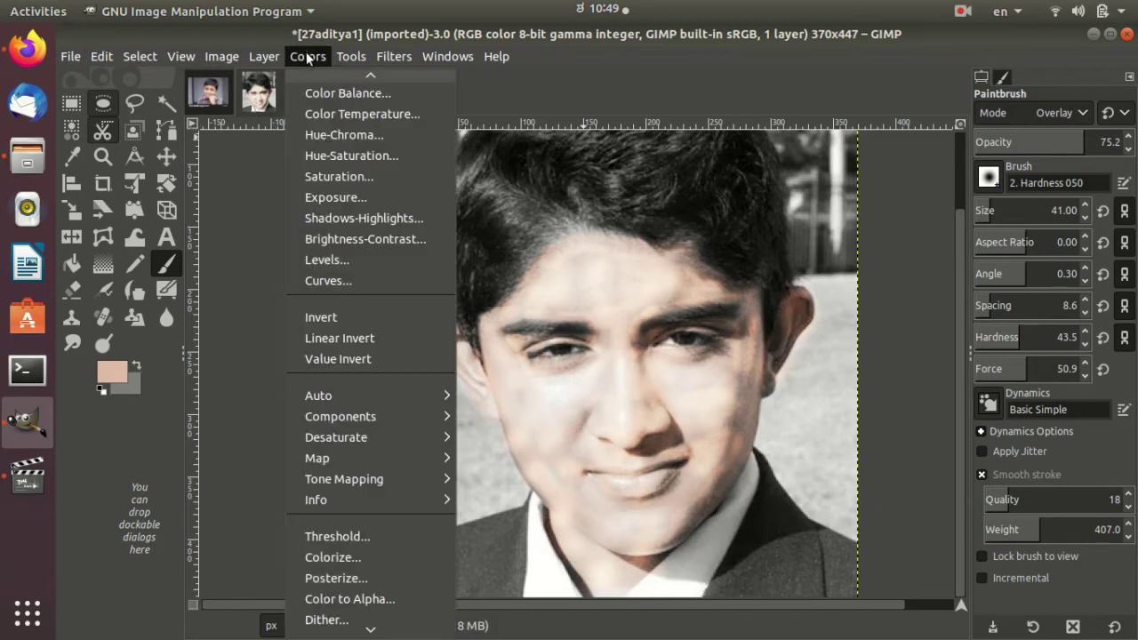
left_click(396, 136)
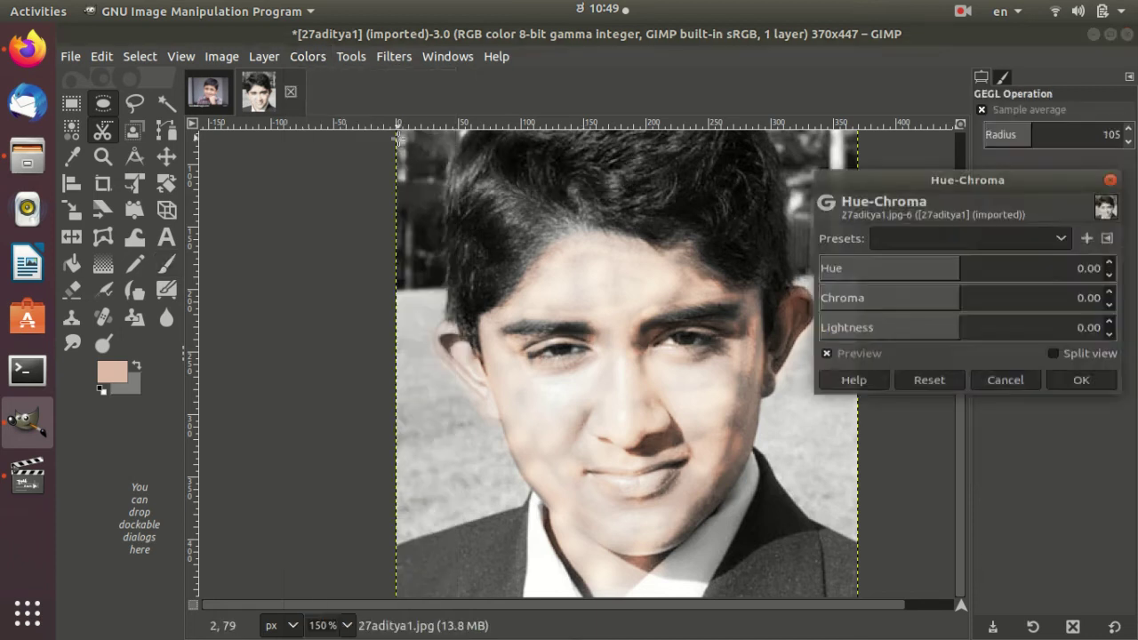
mouse_move(952, 333)
left_mouse_down()
mouse_move(947, 342)
mouse_move(966, 338)
left_mouse_up()
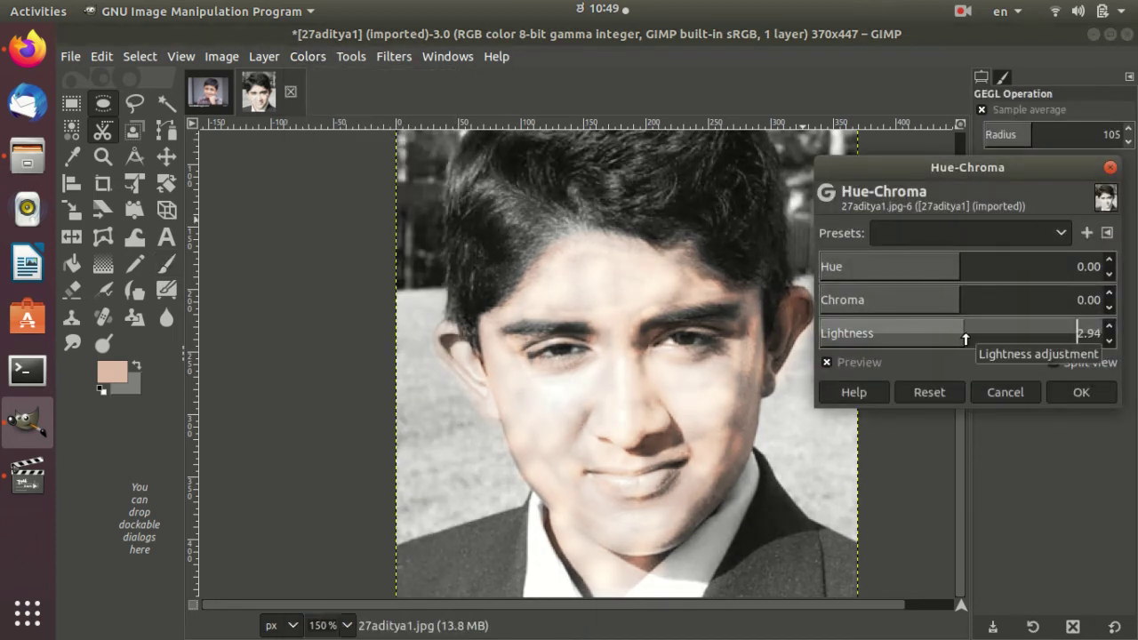
left_click(960, 334)
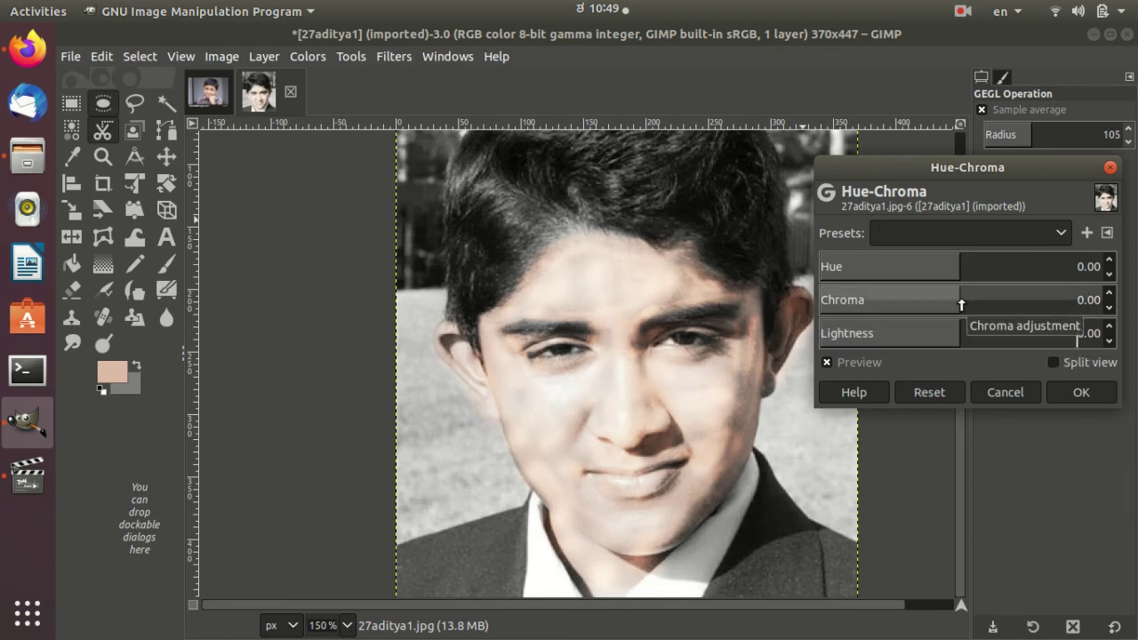
left_click(960, 305)
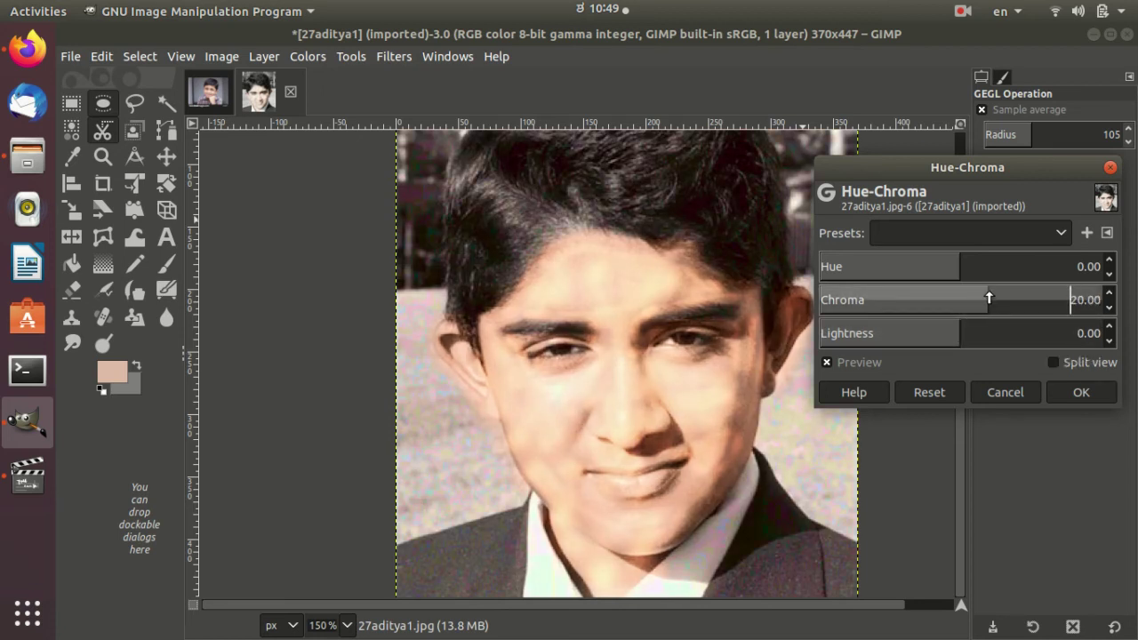
left_click(953, 268)
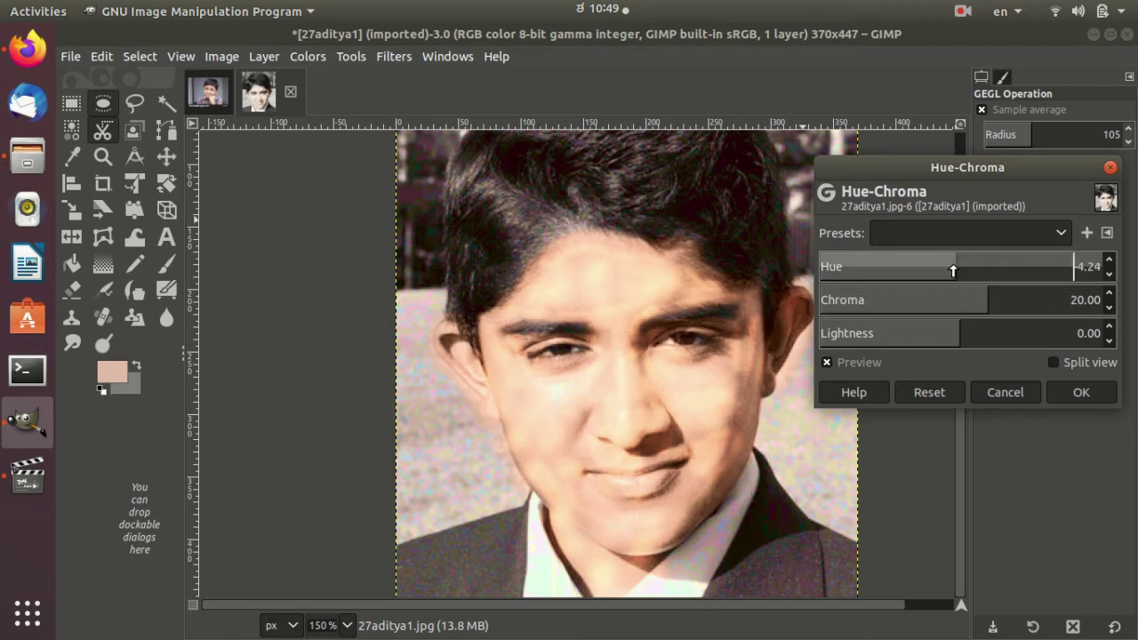
left_click_drag(953, 270, 940, 273)
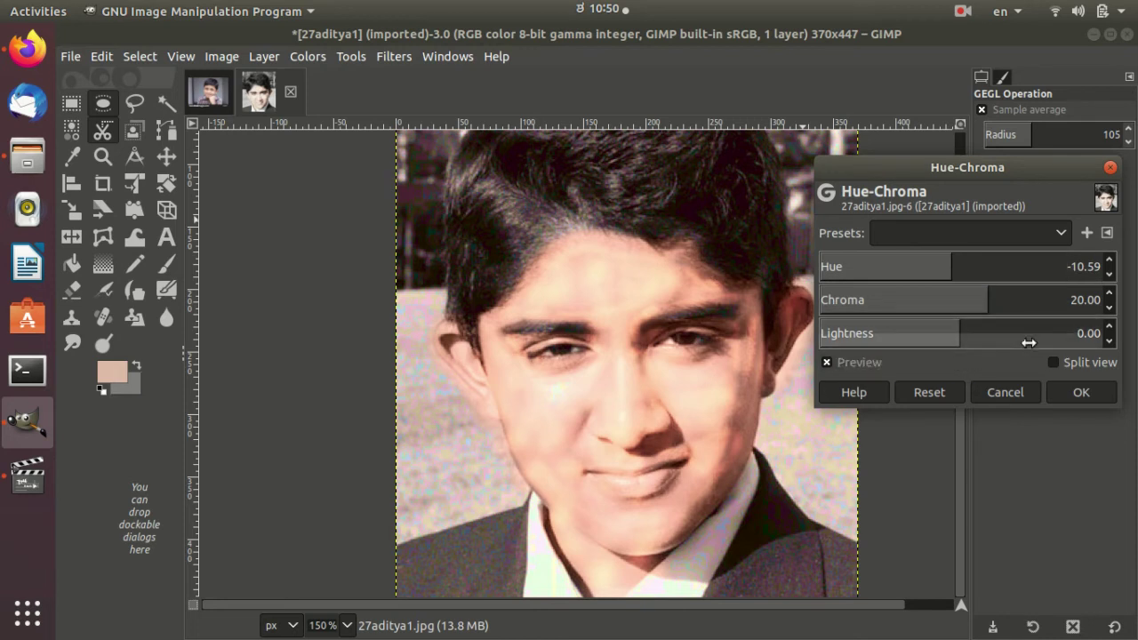
left_click(958, 336)
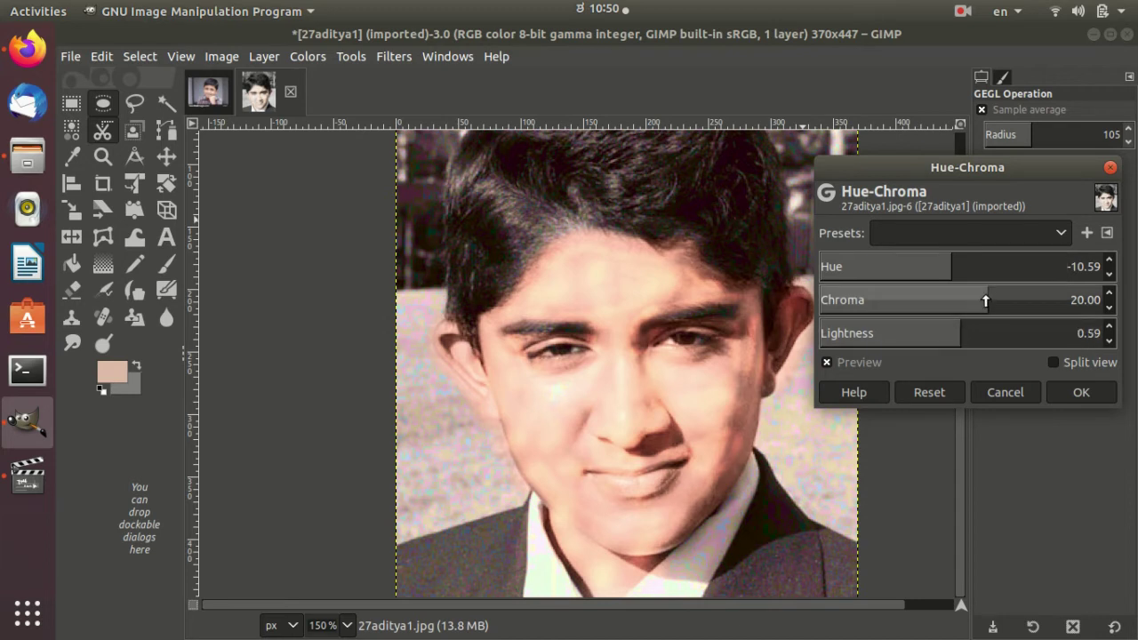
left_click(992, 299)
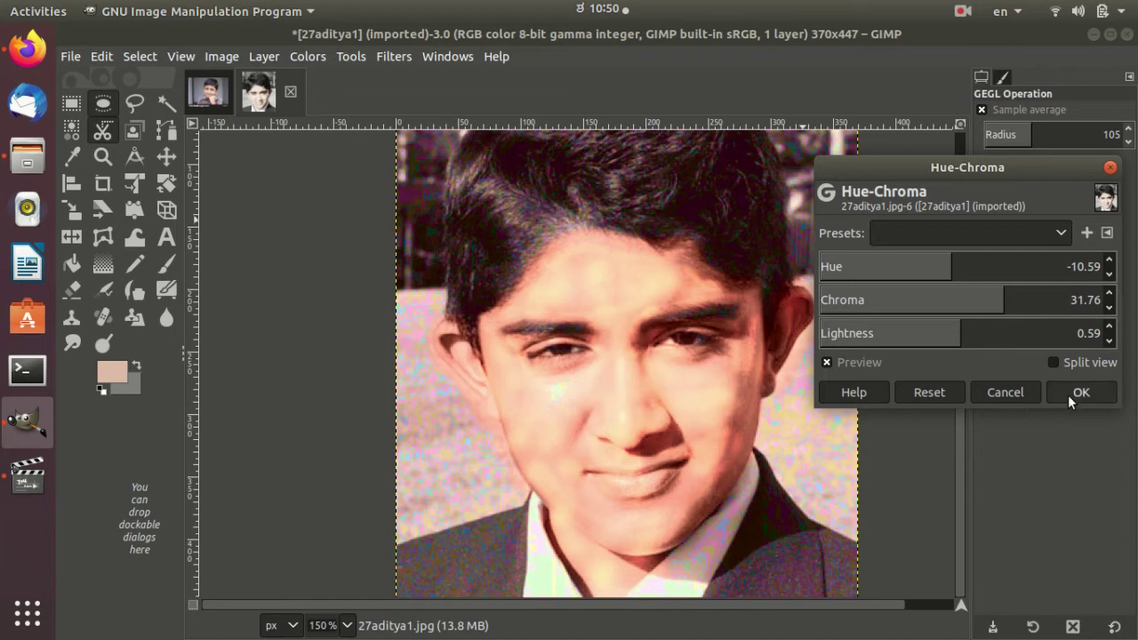
left_click(1000, 300)
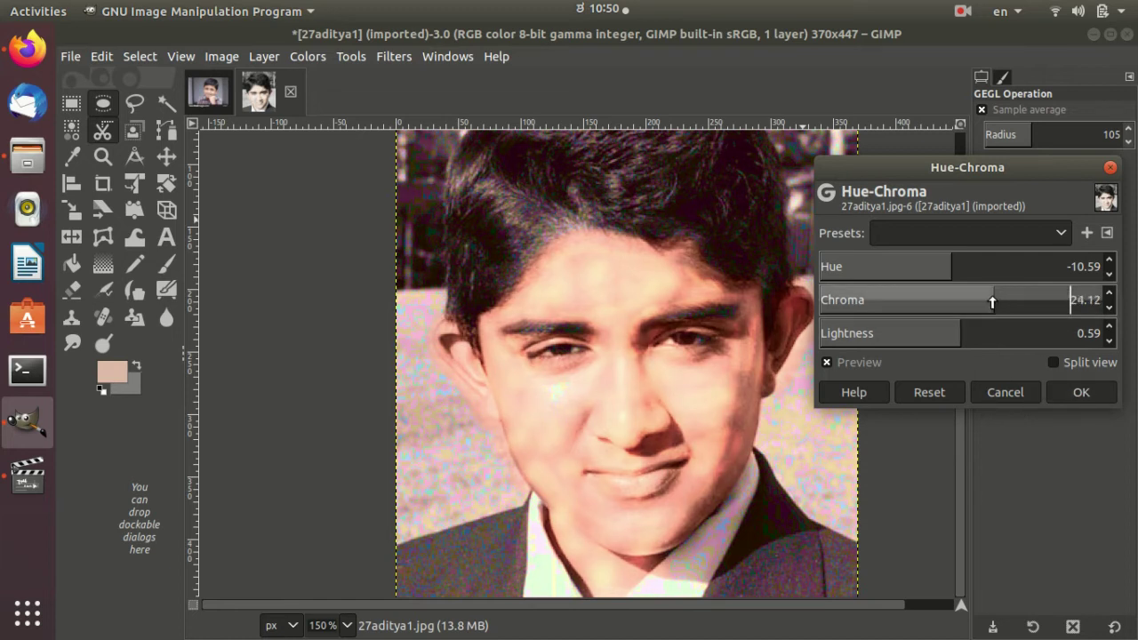
left_click(989, 299)
left_click(1081, 392)
- Return to the 27aditya1 portrait and set the foreground colour to near-black 0d0d0c
scroll(534, 434, "up", 2)
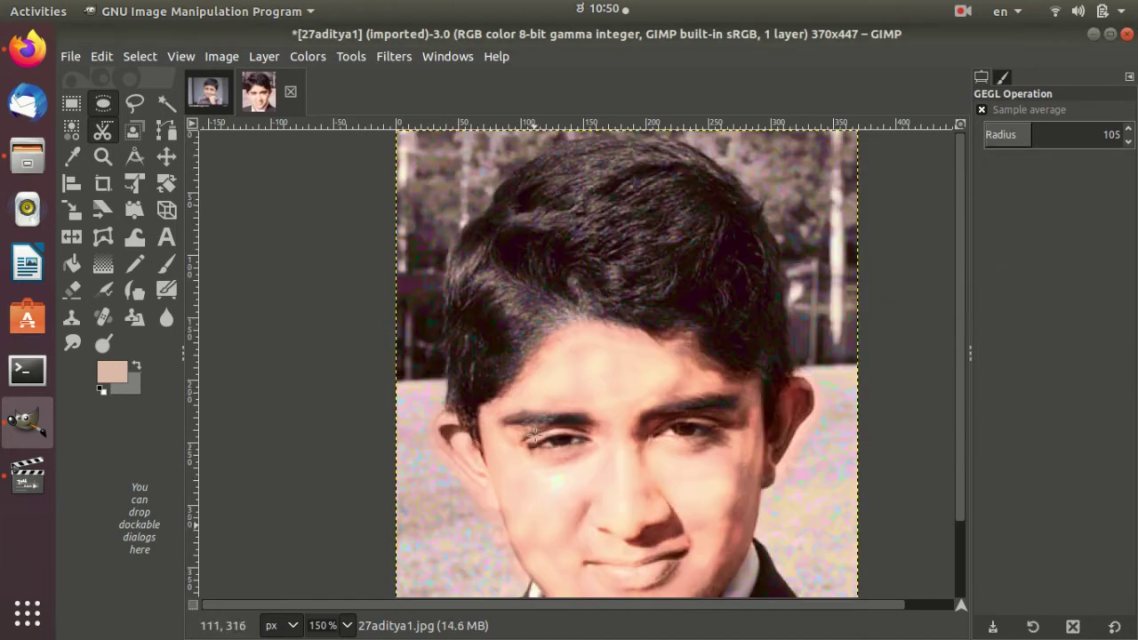
scroll(504, 361, "up", 2)
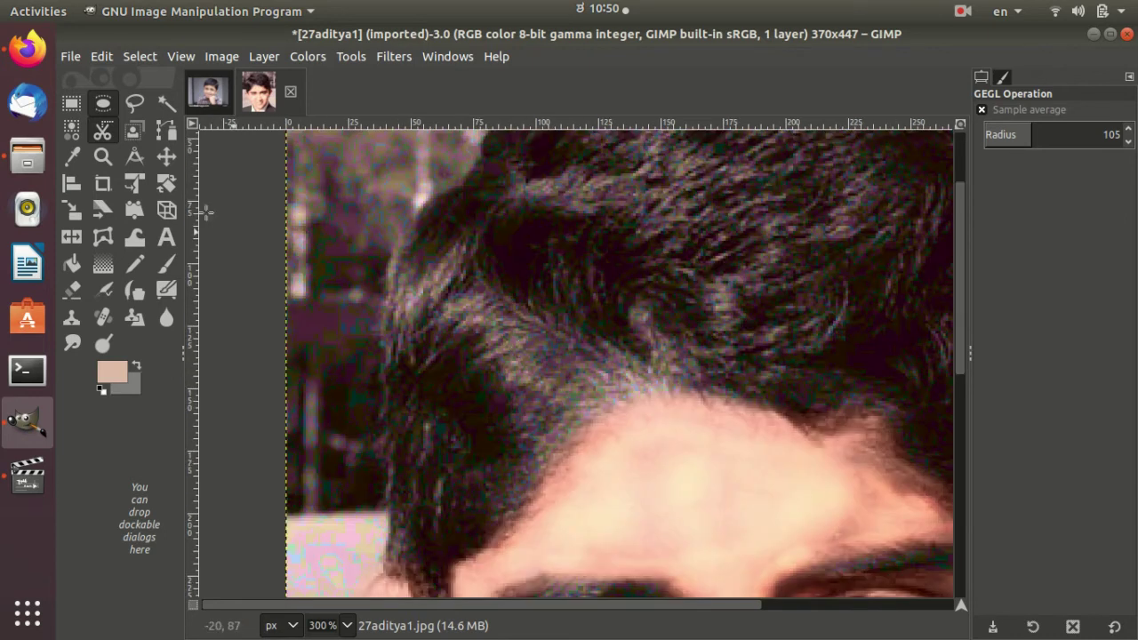
left_click(211, 103)
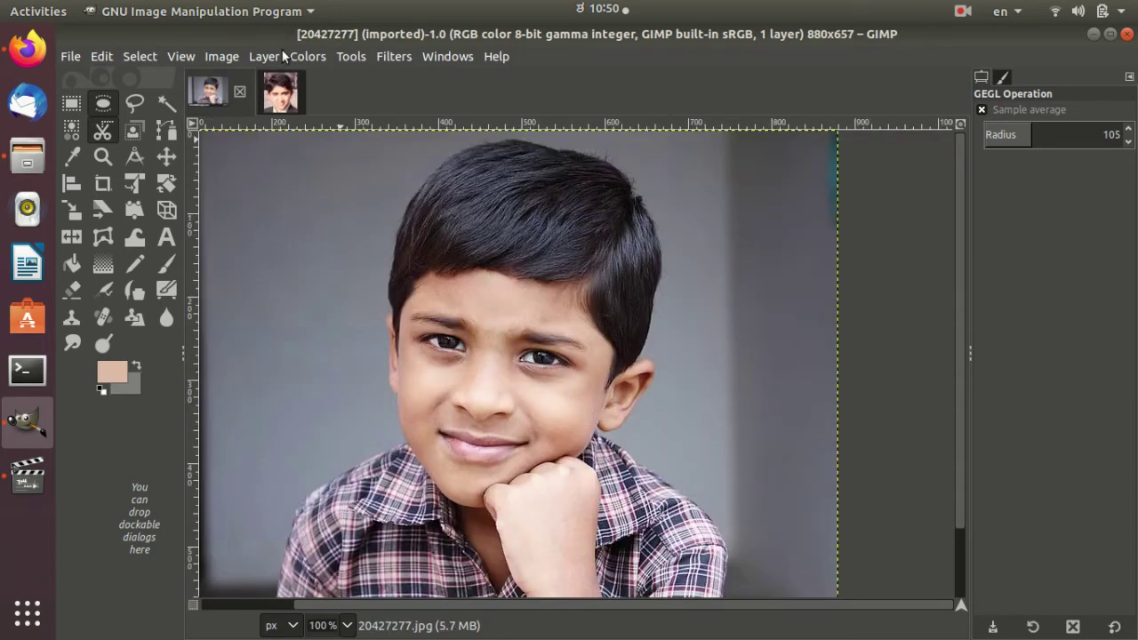
left_click(278, 92)
left_click(116, 372)
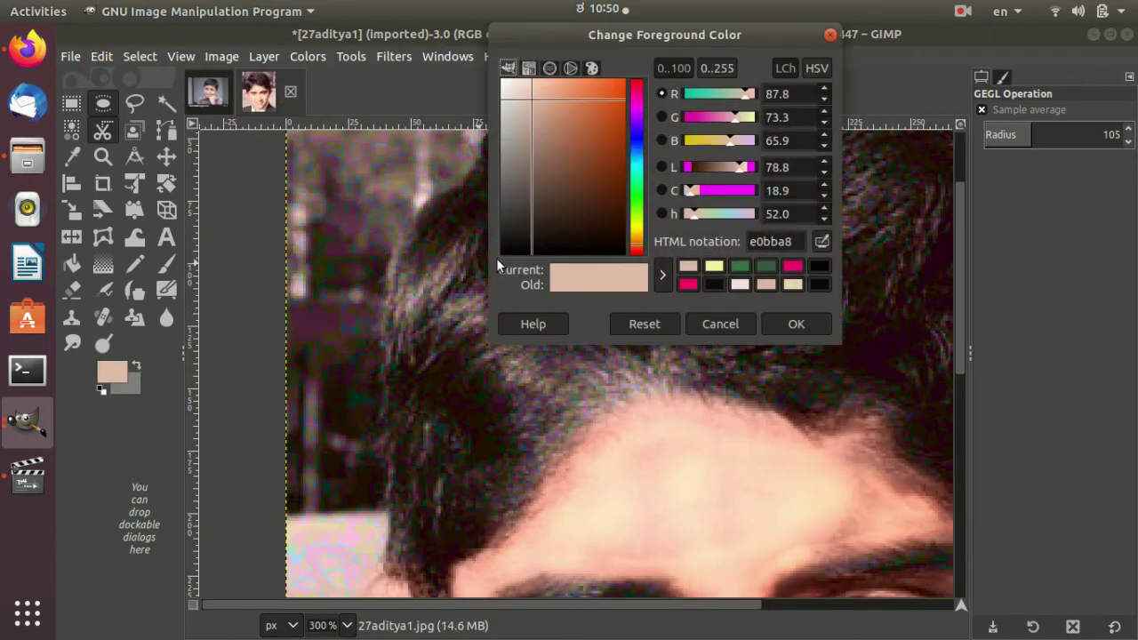
left_click(507, 245)
left_click(792, 324)
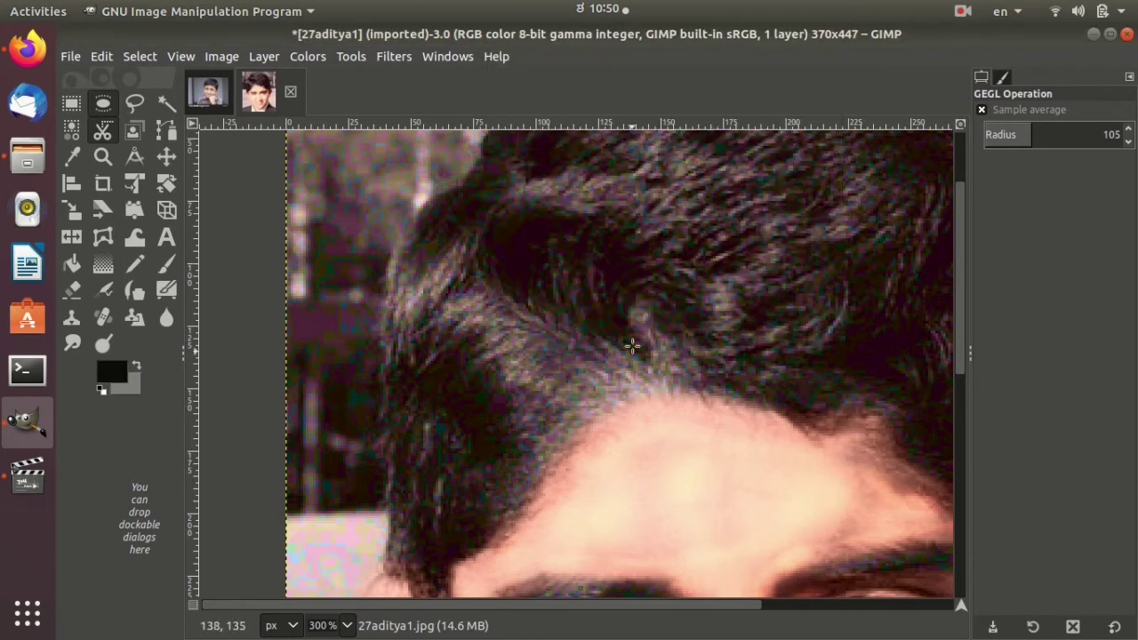
- Paint Overlay strokes over the hair from the temple upward and along the right side
left_click(166, 263)
mouse_move(436, 531)
left_mouse_down()
mouse_move(538, 391)
mouse_move(461, 286)
mouse_move(426, 266)
mouse_move(401, 452)
mouse_move(412, 517)
mouse_move(447, 347)
mouse_move(569, 234)
mouse_move(658, 196)
mouse_move(780, 168)
mouse_move(876, 171)
mouse_move(919, 256)
mouse_move(675, 246)
mouse_move(525, 356)
mouse_move(613, 329)
mouse_move(849, 302)
mouse_move(694, 242)
mouse_move(732, 407)
mouse_move(534, 365)
mouse_move(570, 494)
mouse_move(774, 424)
mouse_move(849, 355)
mouse_move(829, 251)
mouse_move(551, 216)
mouse_move(579, 196)
mouse_move(775, 183)
mouse_move(869, 203)
mouse_move(901, 254)
left_mouse_up()
scroll(531, 453, "up", 3)
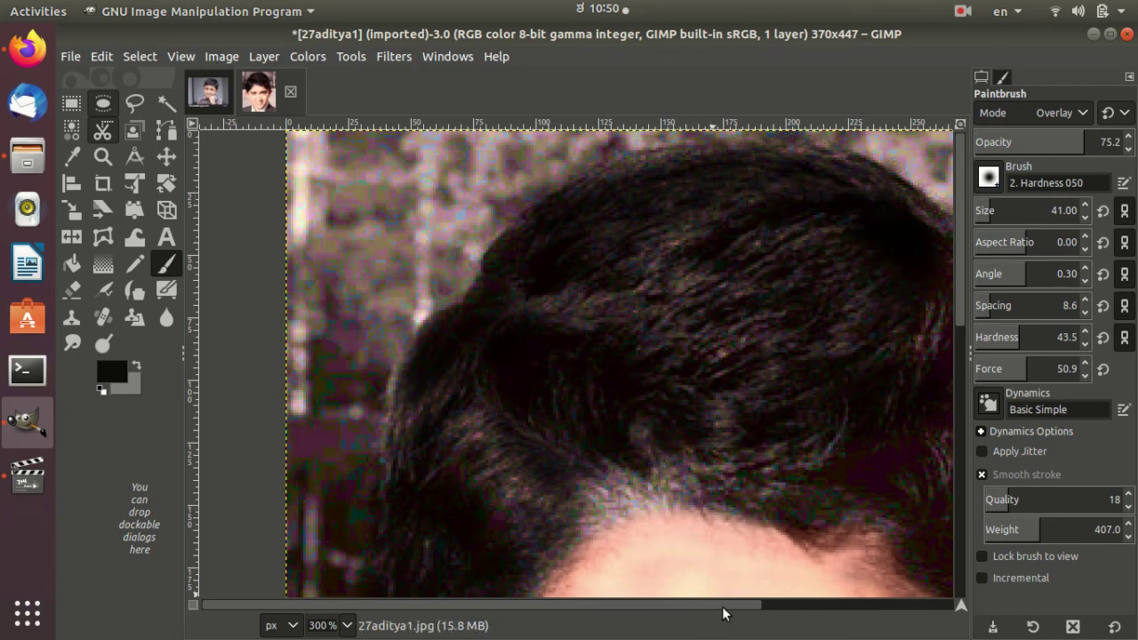
scroll(720, 582, "right", 5)
scroll(756, 478, "down", 3)
mouse_move(589, 354)
left_mouse_down()
mouse_move(495, 325)
mouse_move(655, 376)
mouse_move(774, 457)
mouse_move(762, 300)
mouse_move(680, 317)
mouse_move(785, 229)
mouse_move(833, 453)
mouse_move(828, 485)
mouse_move(744, 465)
left_mouse_up()
scroll(734, 471, "down", 10)
scroll(735, 471, "down", 3)
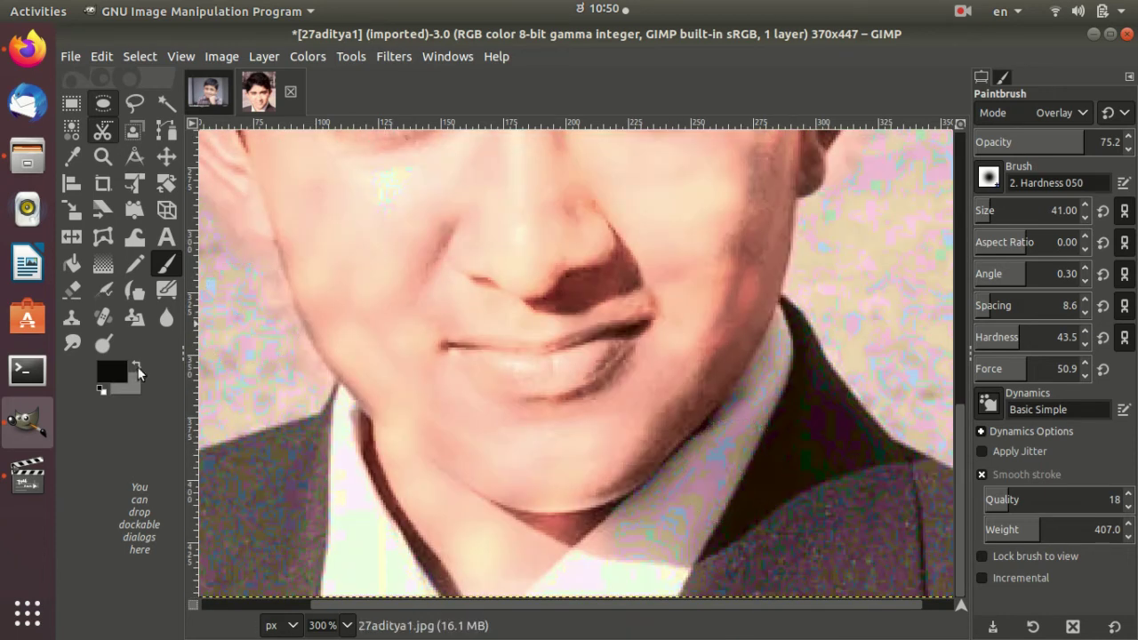
- Set the foreground colour to red and the brush size to 17
left_click(114, 374)
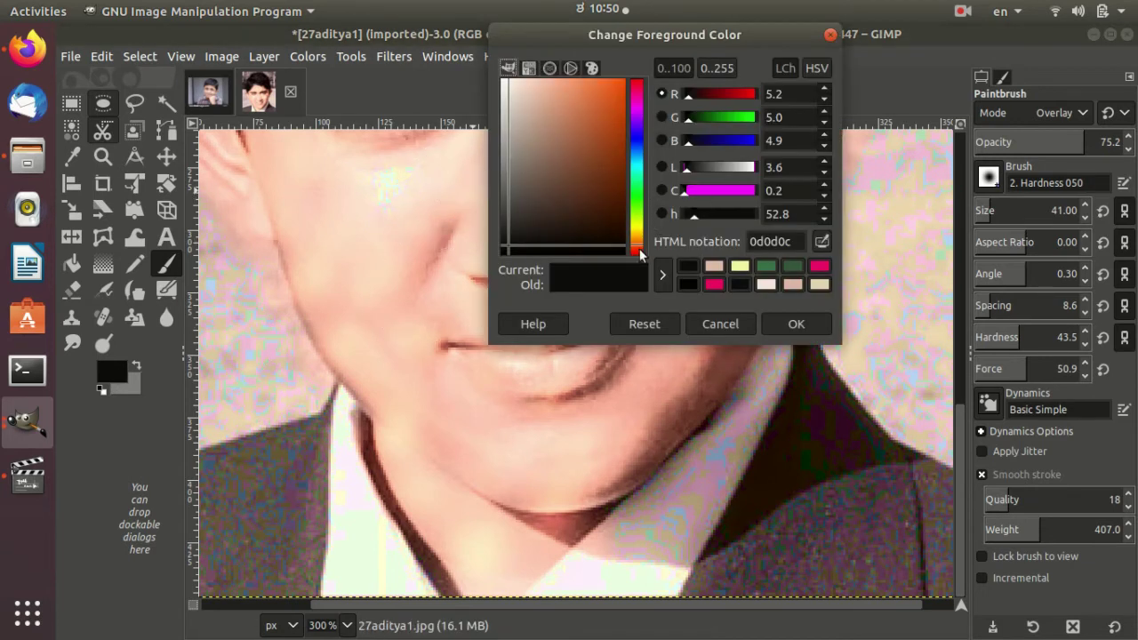
left_click(620, 93)
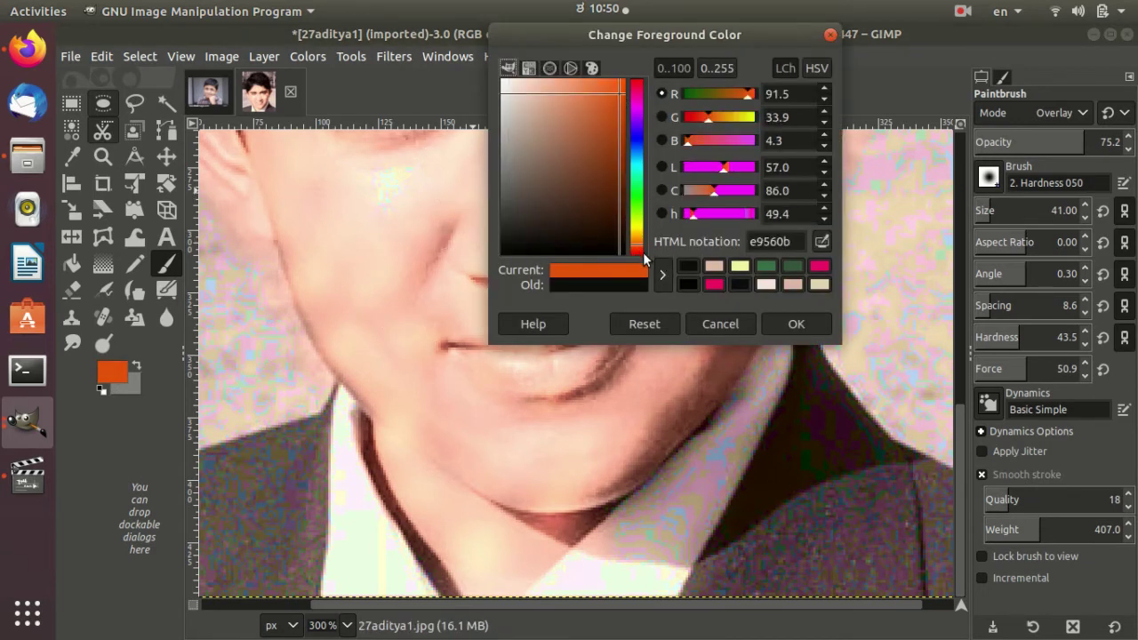
left_click(637, 251)
left_click(796, 324)
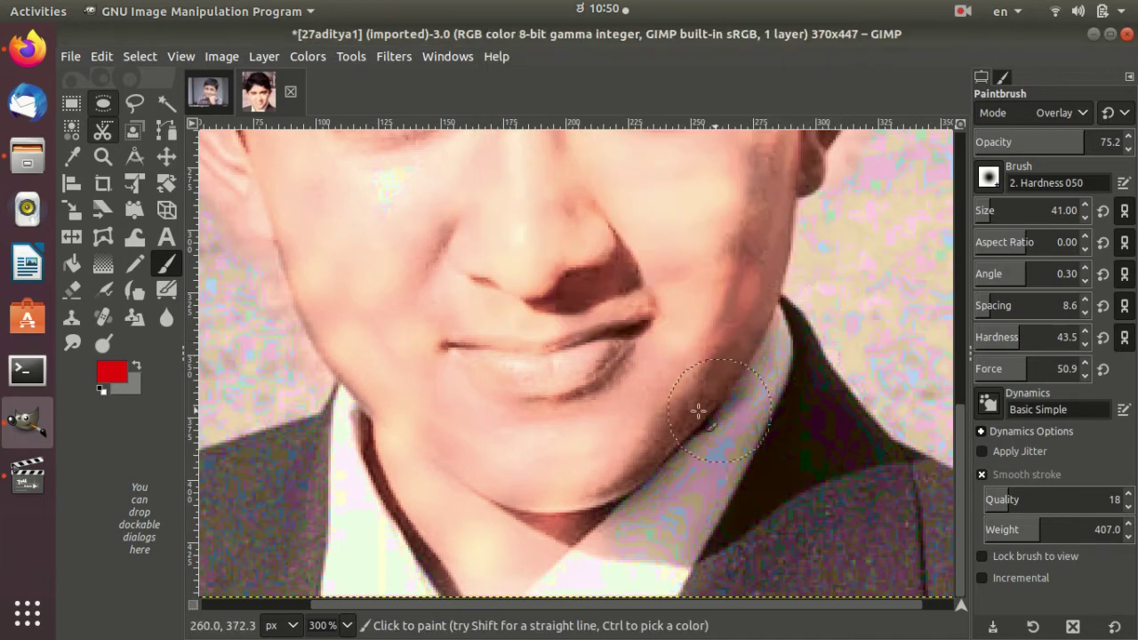
left_click(983, 210)
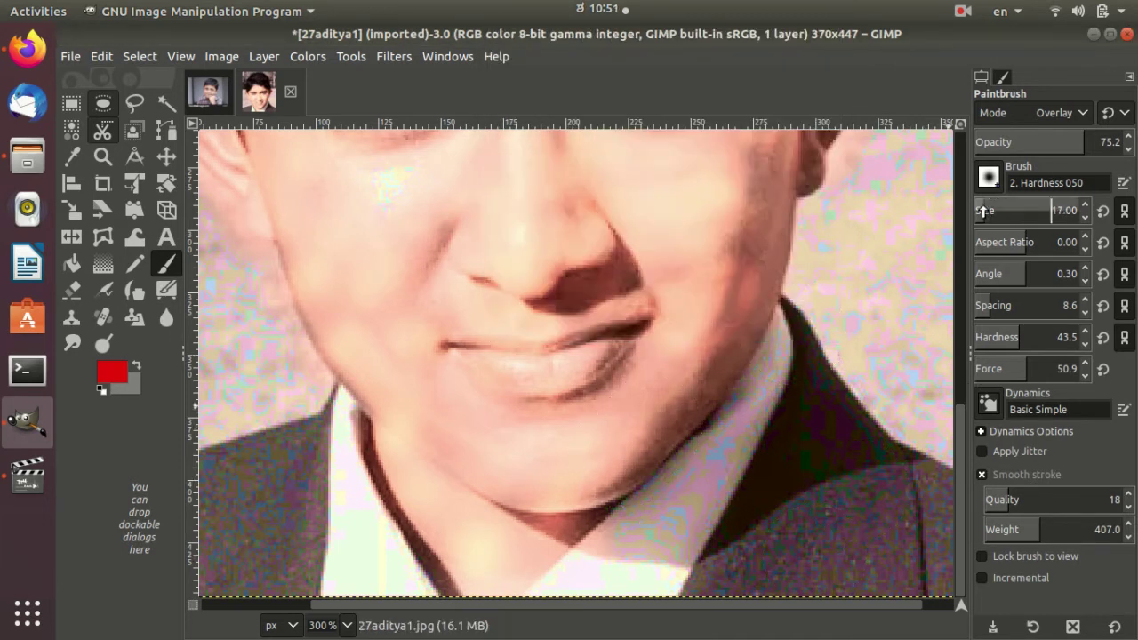
- Paint red along the jacket collar and left lapel, enlarging the brush to 23
scroll(755, 605, "left", 3)
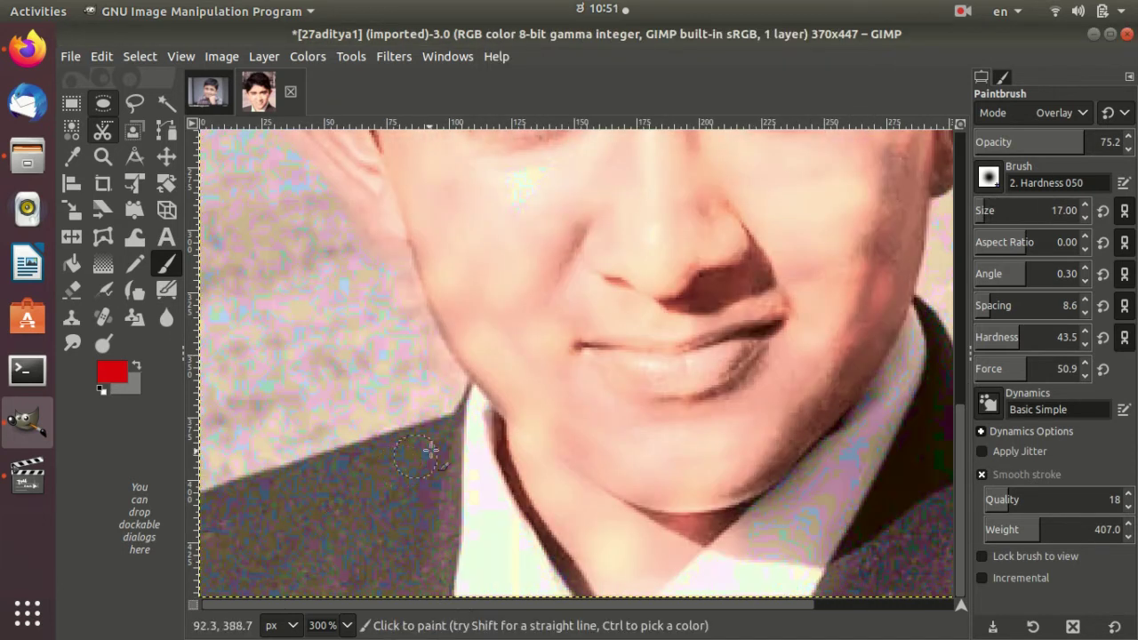
left_click_drag(447, 429, 209, 509)
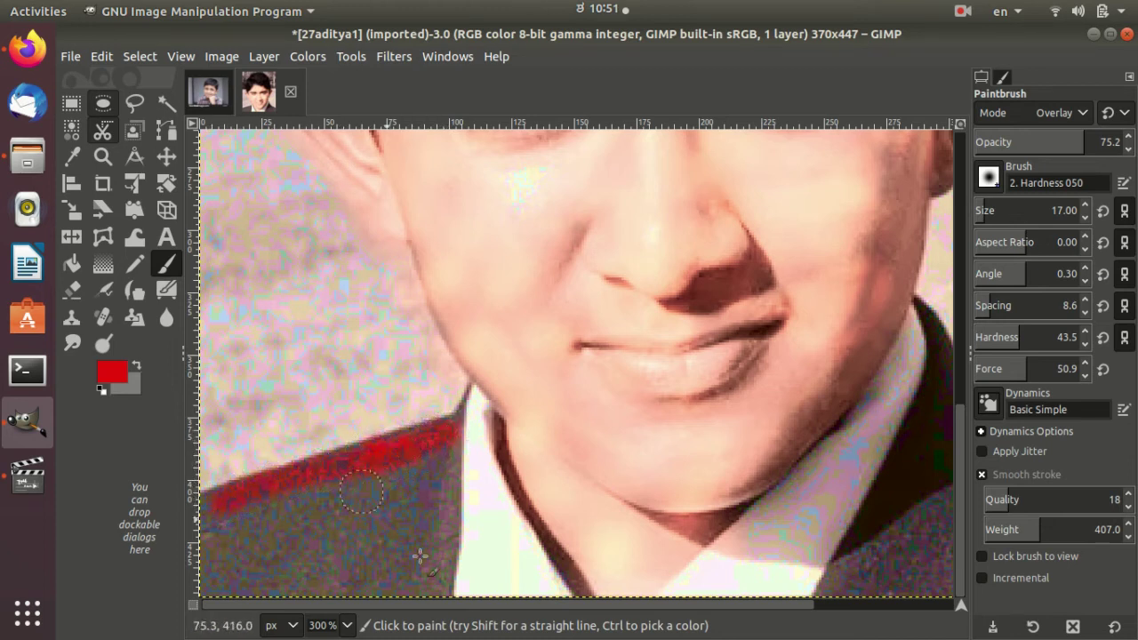
key("bracketright")
key("bracketright")
key("bracketright")
key("bracketright")
key("bracketright")
key("bracketright")
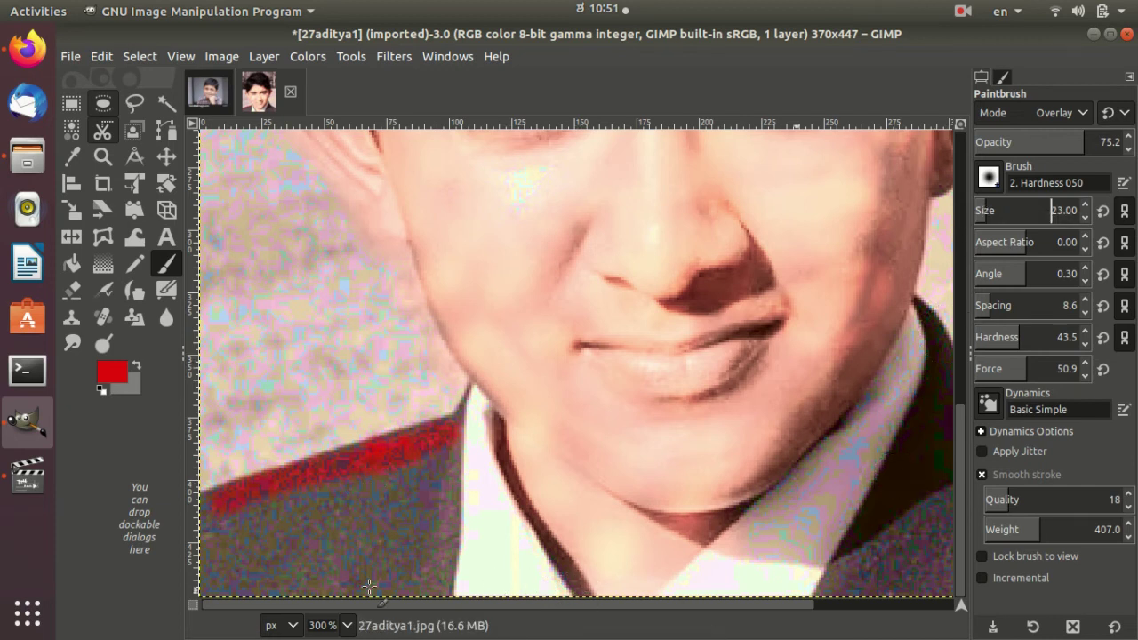
mouse_move(429, 454)
left_mouse_down()
mouse_move(427, 563)
mouse_move(387, 583)
mouse_move(206, 583)
left_mouse_up()
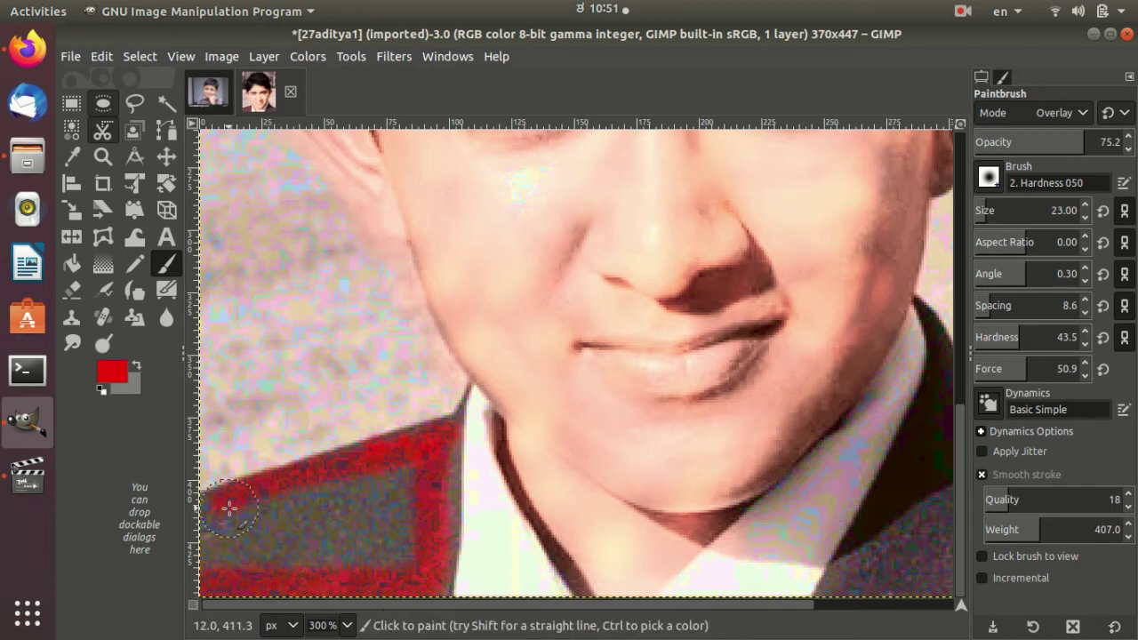
mouse_move(228, 508)
left_mouse_down()
mouse_move(224, 554)
mouse_move(412, 544)
mouse_move(253, 505)
mouse_move(441, 480)
mouse_move(432, 579)
left_mouse_up()
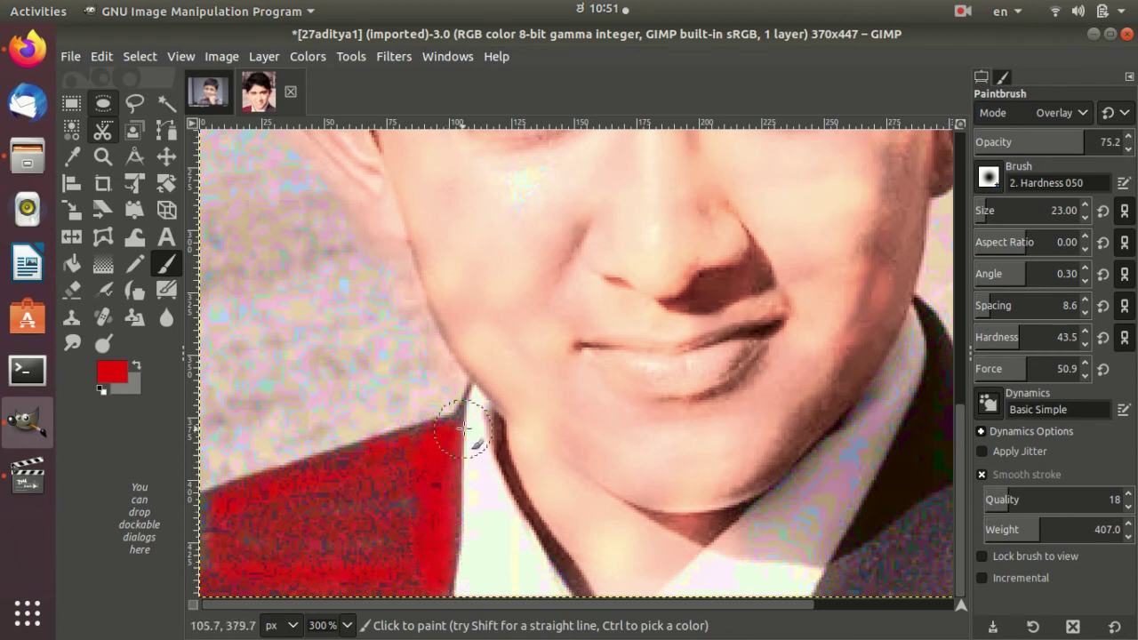
mouse_move(458, 411)
left_mouse_down()
mouse_move(203, 495)
mouse_move(211, 546)
mouse_move(353, 518)
left_mouse_up()
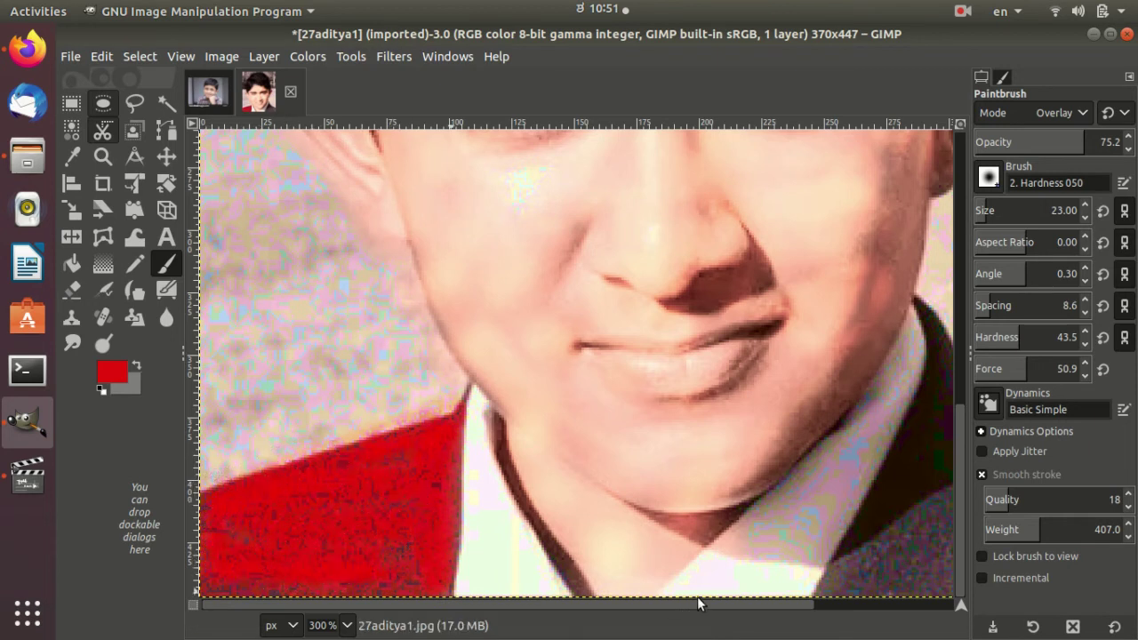
- Paint red down the right lapel and shoulder, finishing the lapel edge with size 20
left_click_drag(702, 610, 830, 610)
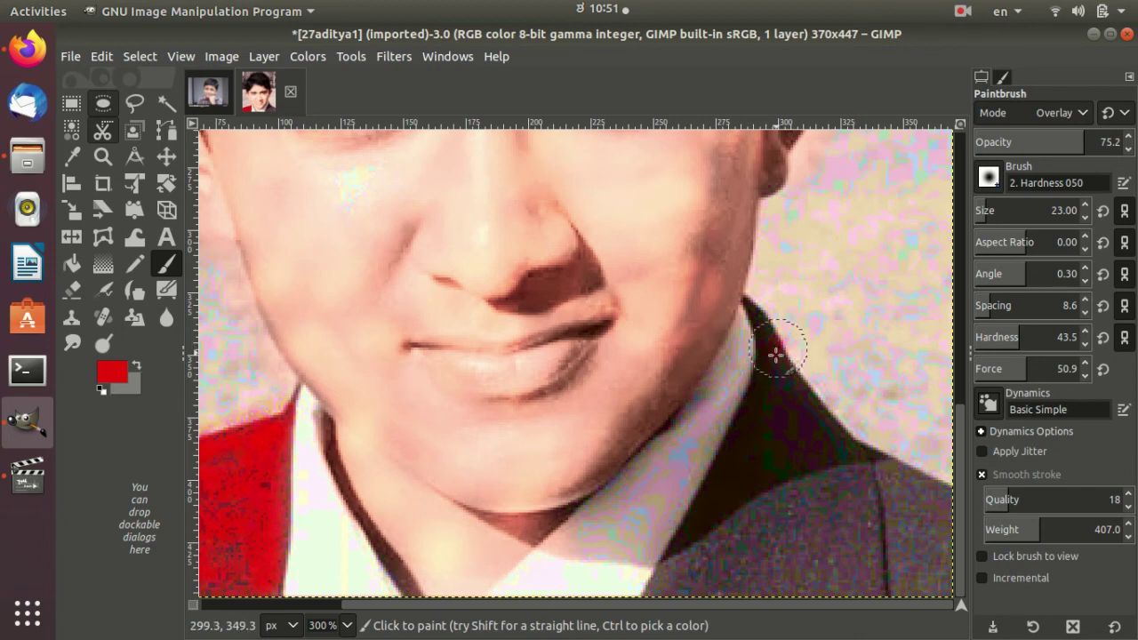
mouse_move(775, 355)
left_mouse_down()
mouse_move(669, 586)
mouse_move(920, 577)
left_mouse_up()
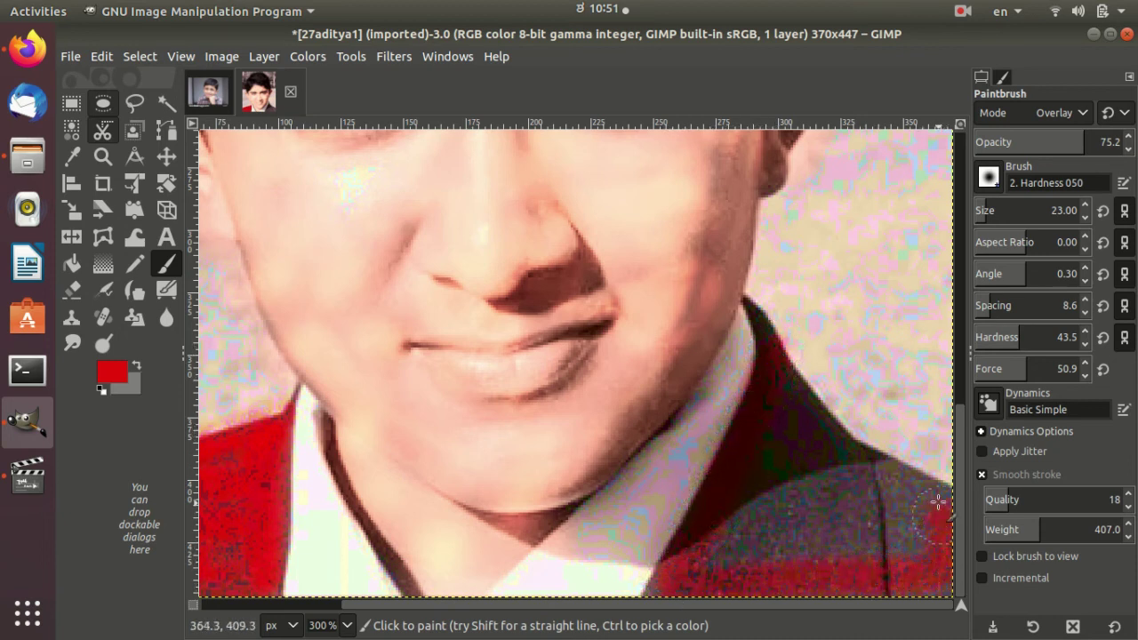
mouse_move(938, 502)
left_mouse_down()
mouse_move(826, 437)
mouse_move(791, 381)
mouse_move(788, 449)
mouse_move(706, 576)
mouse_move(906, 562)
left_mouse_up()
mouse_move(778, 533)
left_mouse_down()
mouse_move(863, 507)
mouse_move(877, 489)
mouse_move(749, 546)
mouse_move(798, 538)
left_mouse_up()
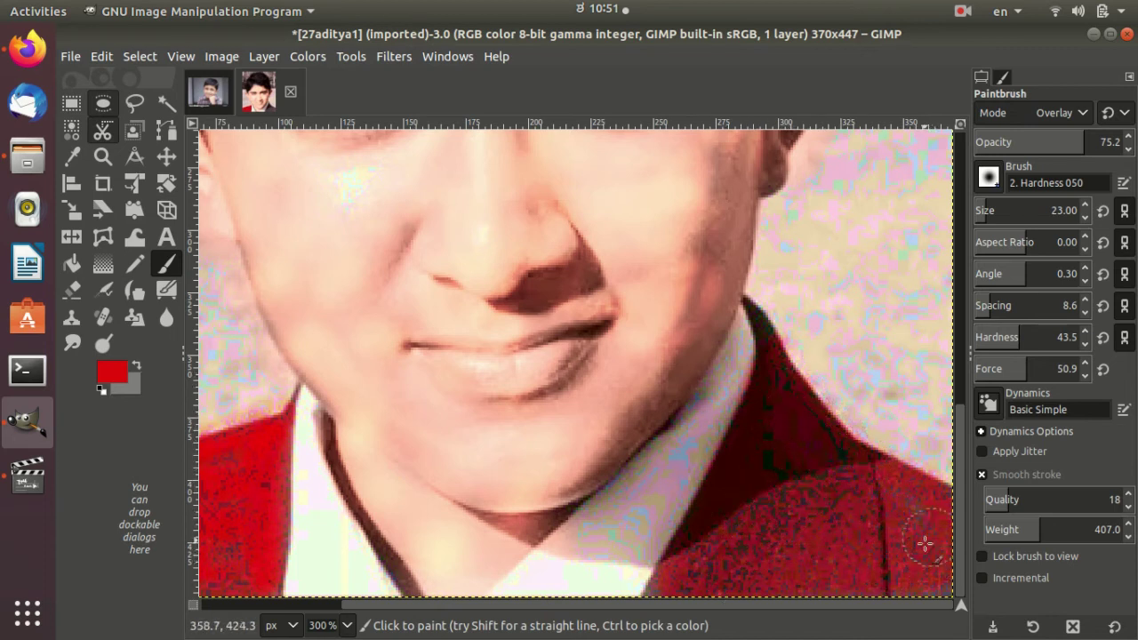
mouse_move(764, 576)
left_mouse_down()
mouse_move(718, 546)
mouse_move(689, 590)
left_mouse_up()
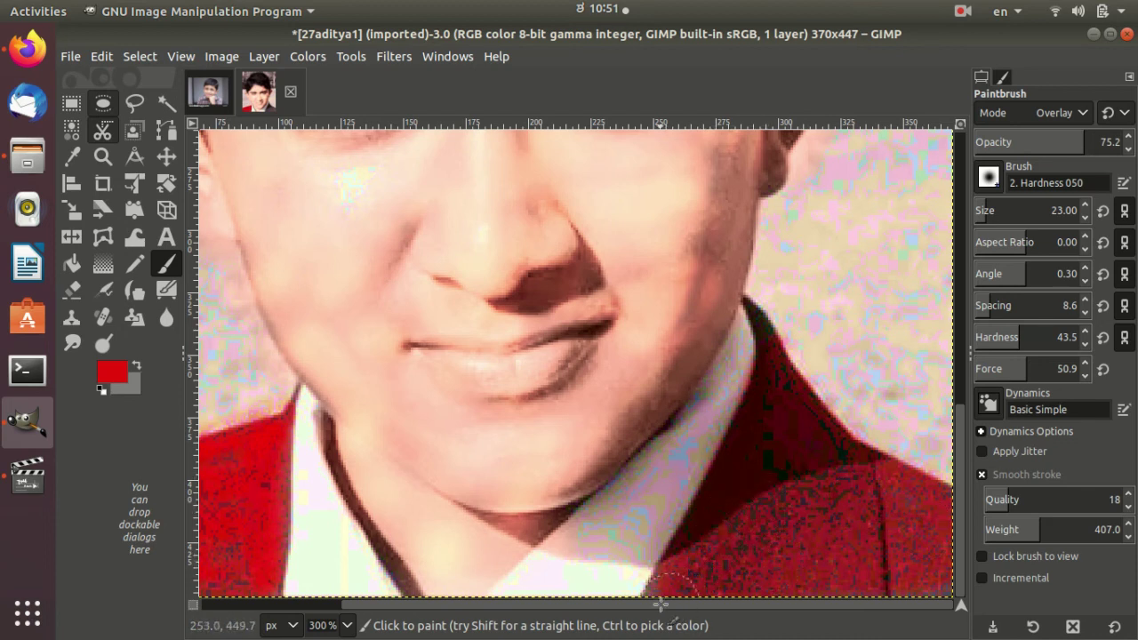
mouse_move(854, 490)
left_mouse_down()
mouse_move(772, 485)
mouse_move(830, 429)
left_mouse_up()
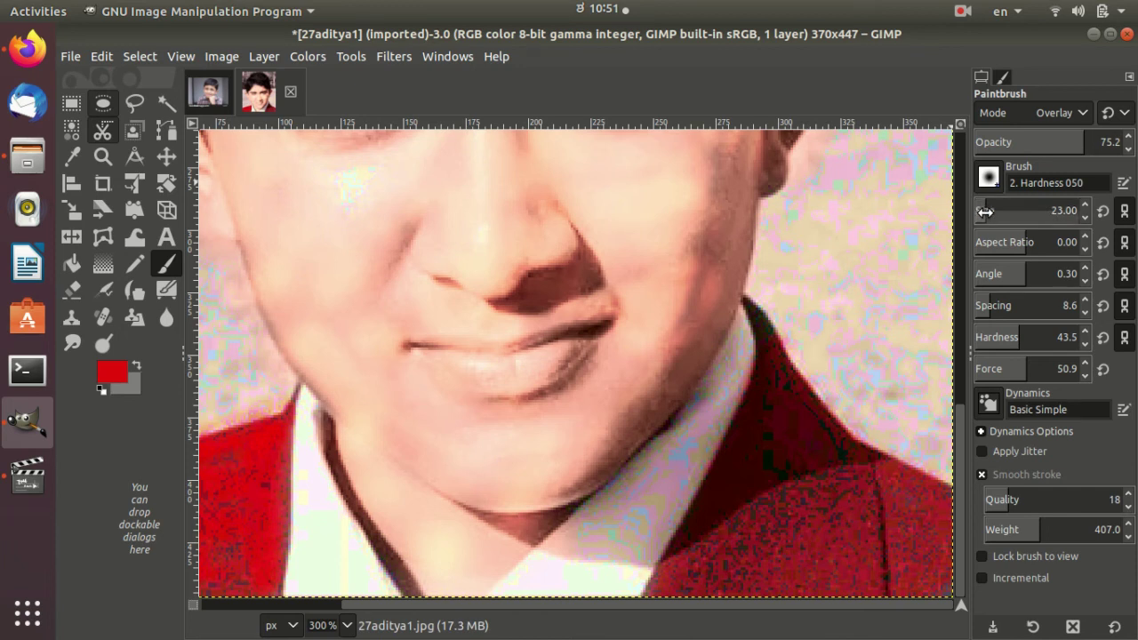
left_click_drag(1004, 211, 980, 212)
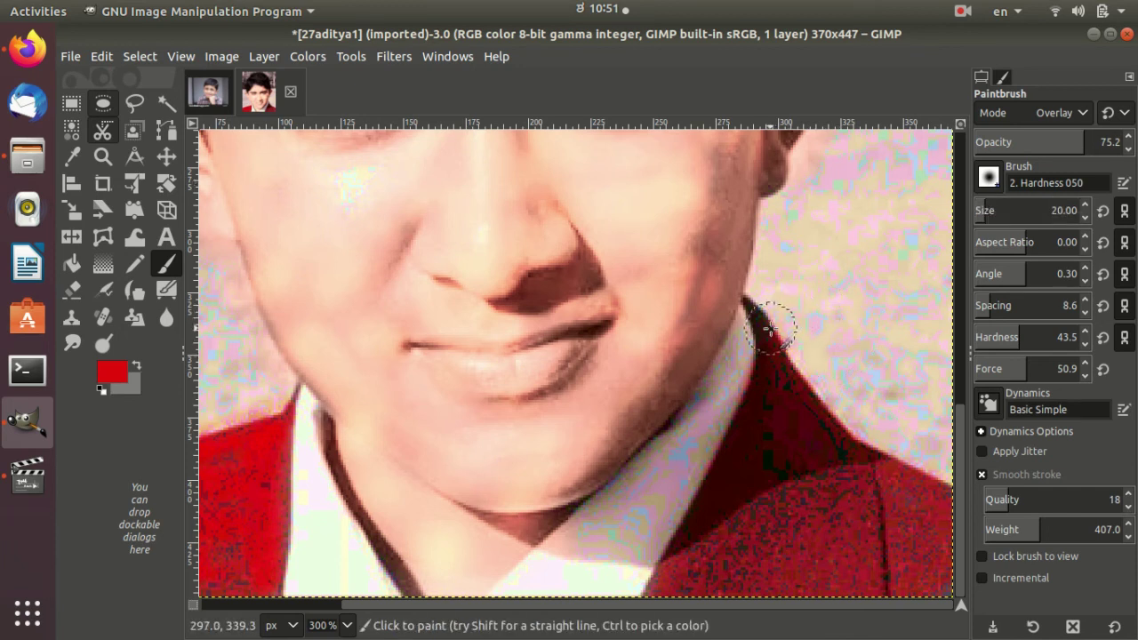
left_click_drag(752, 300, 751, 316)
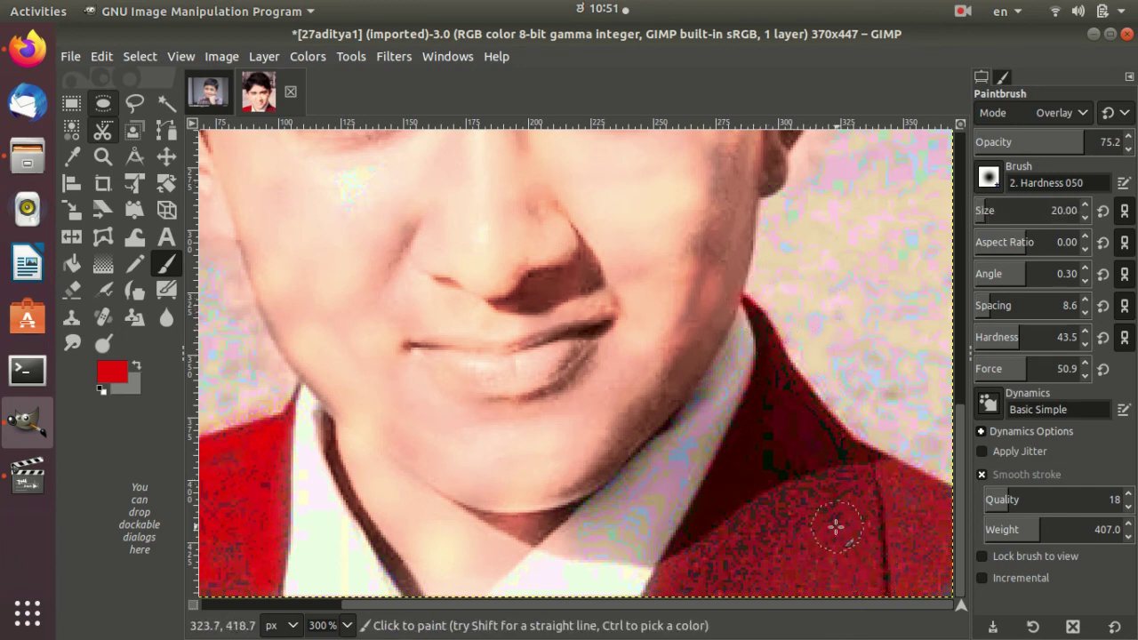
scroll(888, 555, "left", 1)
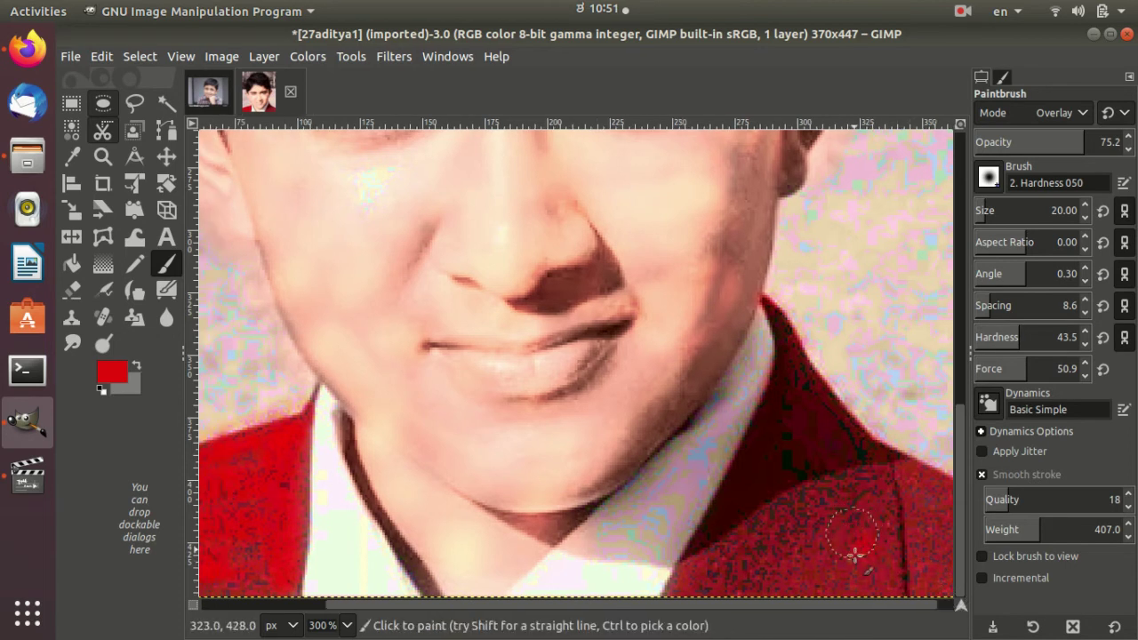
scroll(742, 547, "down", 2, "ctrl")
scroll(756, 569, "down", 2, "ctrl")
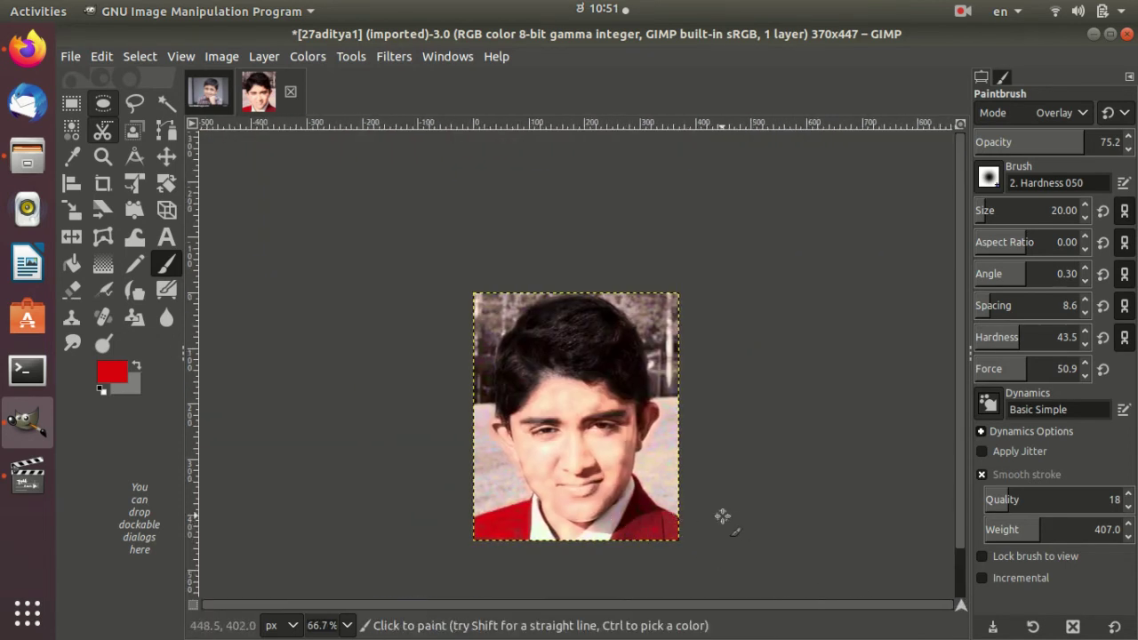
- Add red paint at the jacket's bottom edge with a size-27 brush
scroll(722, 516, "up", 1, "ctrl")
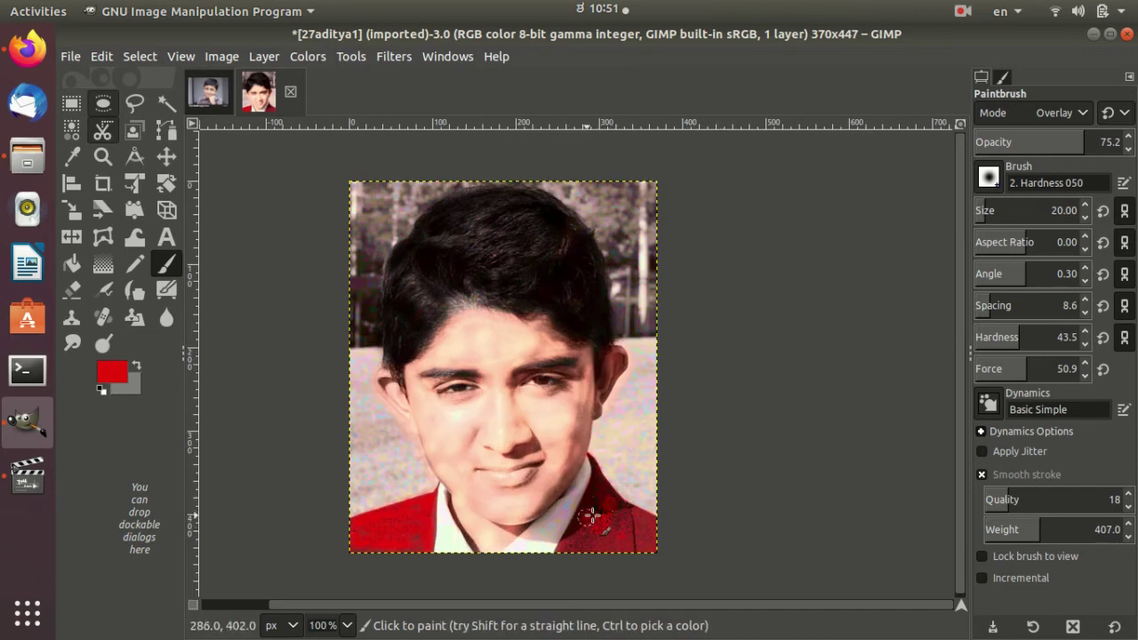
scroll(1031, 211, "up", 7)
left_click_drag(603, 565, 597, 560)
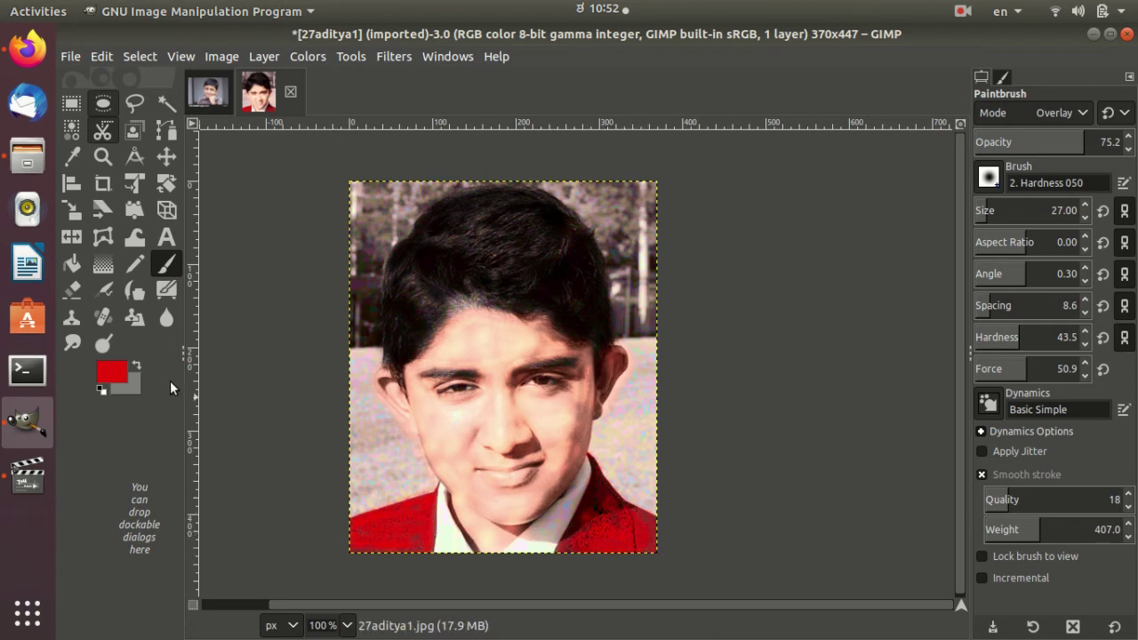
- Change the paint colour to near-black 0b0b0b
left_click(118, 373)
left_click(505, 249)
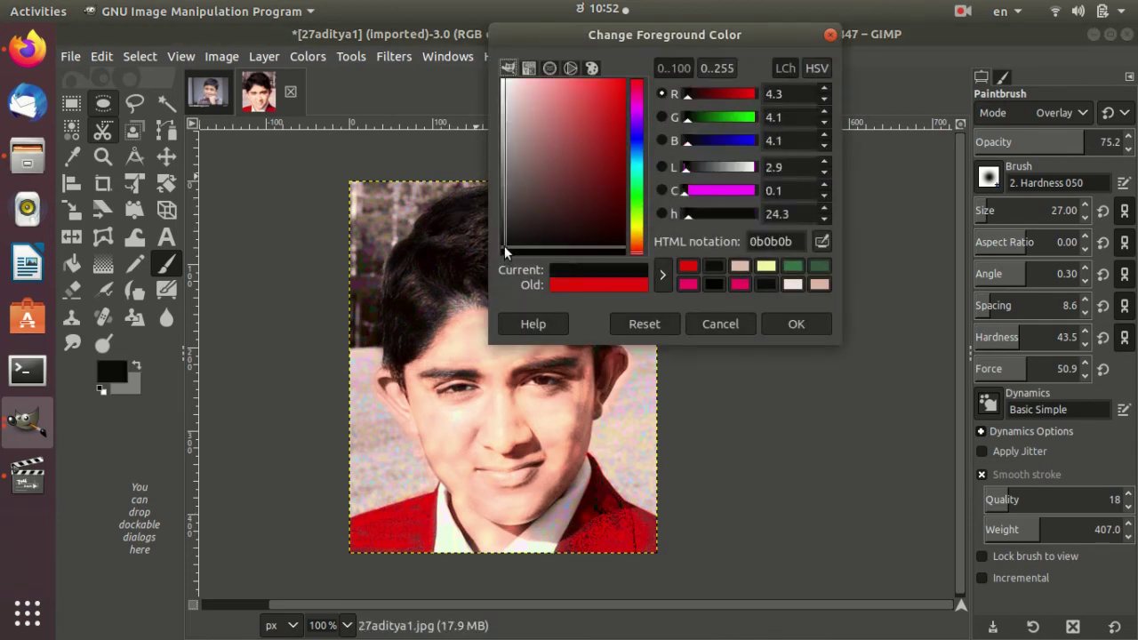
left_click(796, 323)
- Zoom to 550% and darken the eye's iris and lower lid with near-black
scroll(529, 412, "up", 5)
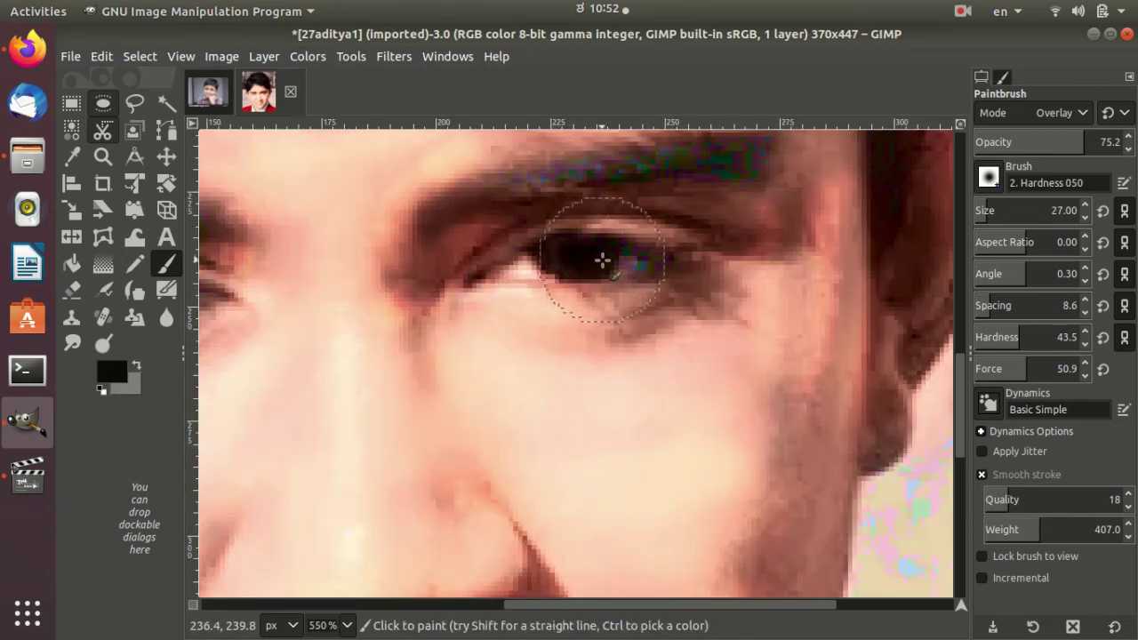
left_click_drag(732, 604, 467, 605)
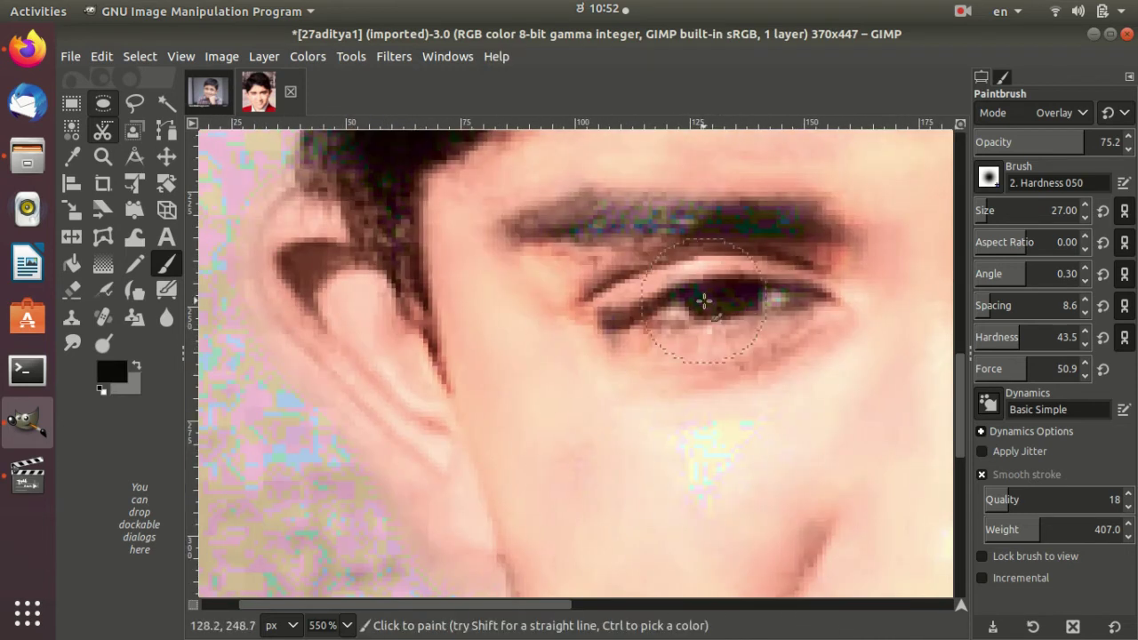
left_click_drag(687, 293, 731, 305)
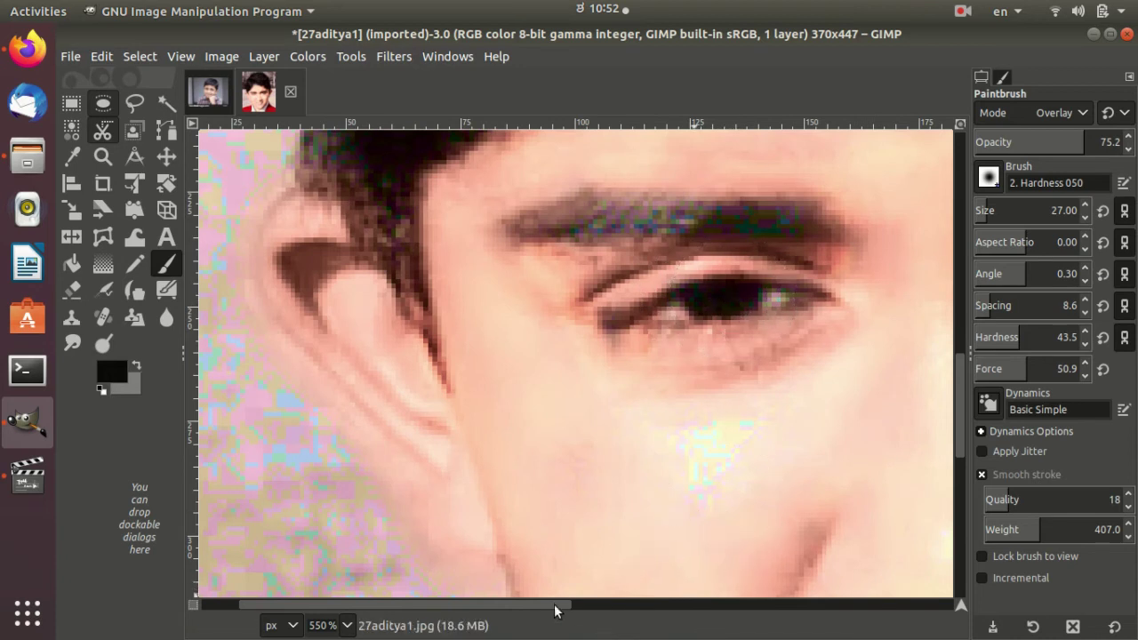
left_click_drag(555, 611, 721, 606)
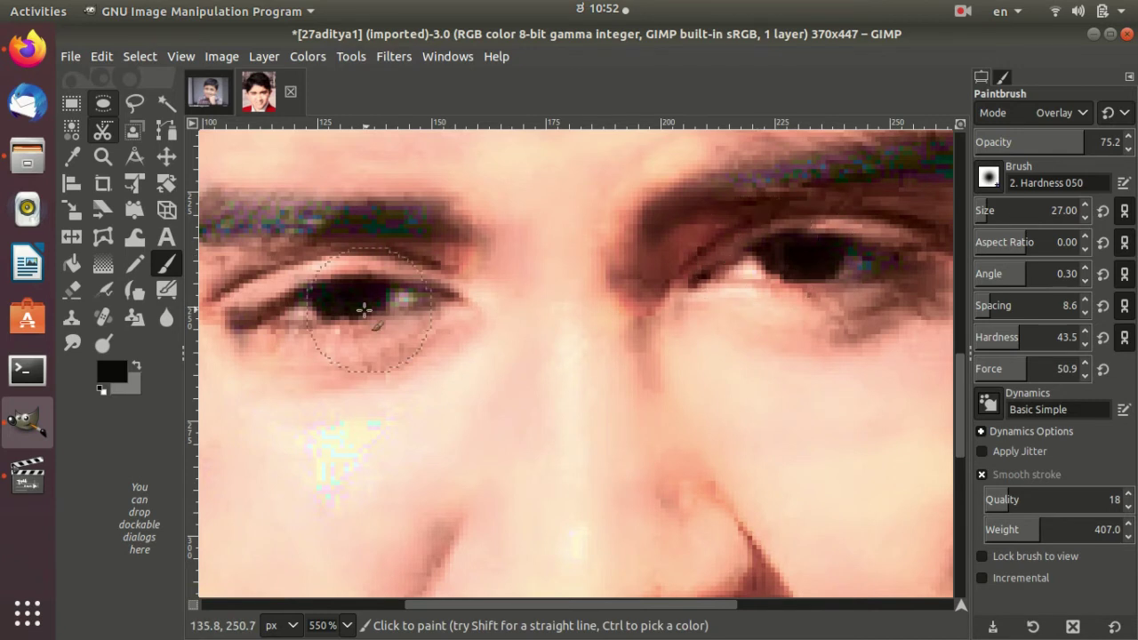
- Darken both eyebrows with a size-23 brush, then zoom out to 150%
scroll(1031, 211, "down", 4)
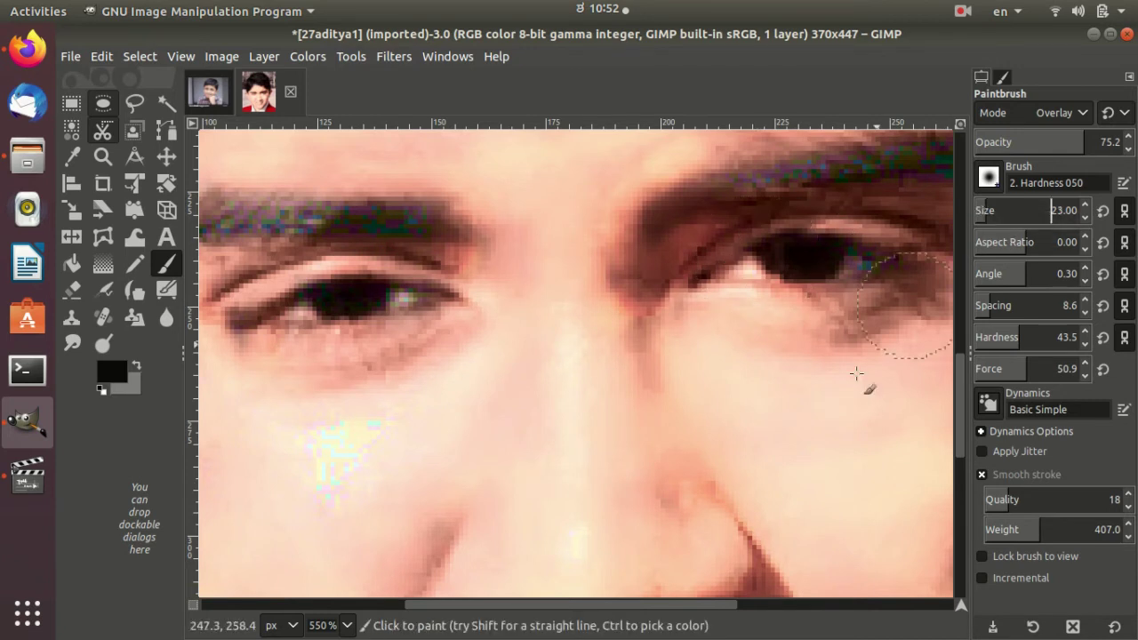
scroll(720, 613, "right", 3)
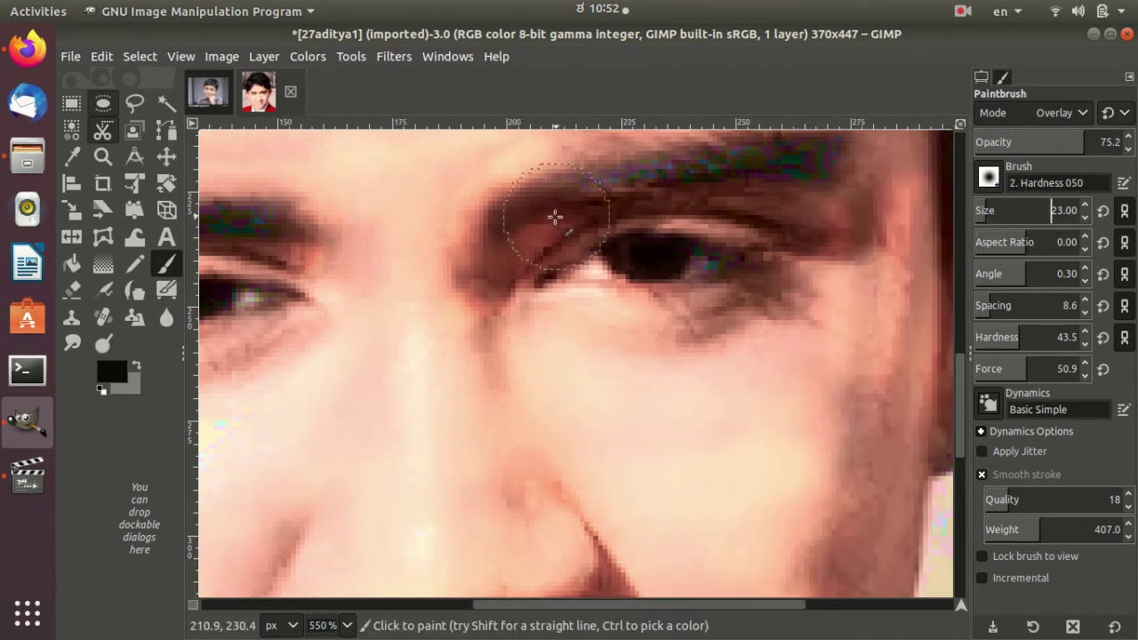
mouse_move(533, 199)
left_mouse_down()
mouse_move(703, 165)
mouse_move(787, 165)
mouse_move(839, 185)
left_mouse_up()
left_click_drag(675, 611, 511, 604)
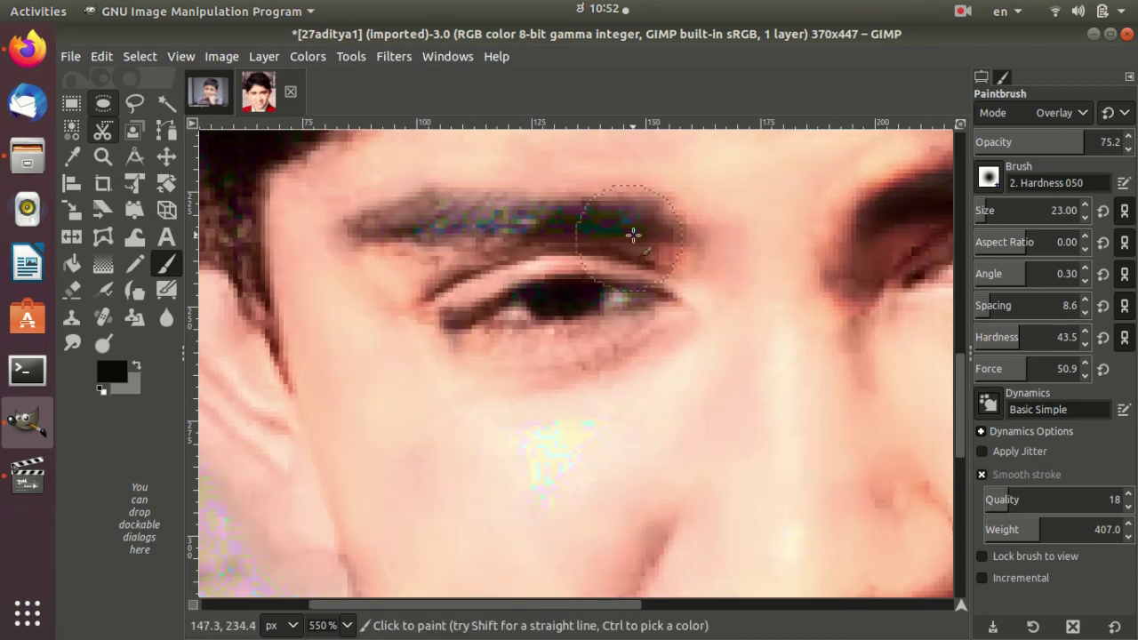
left_click_drag(645, 226, 376, 223)
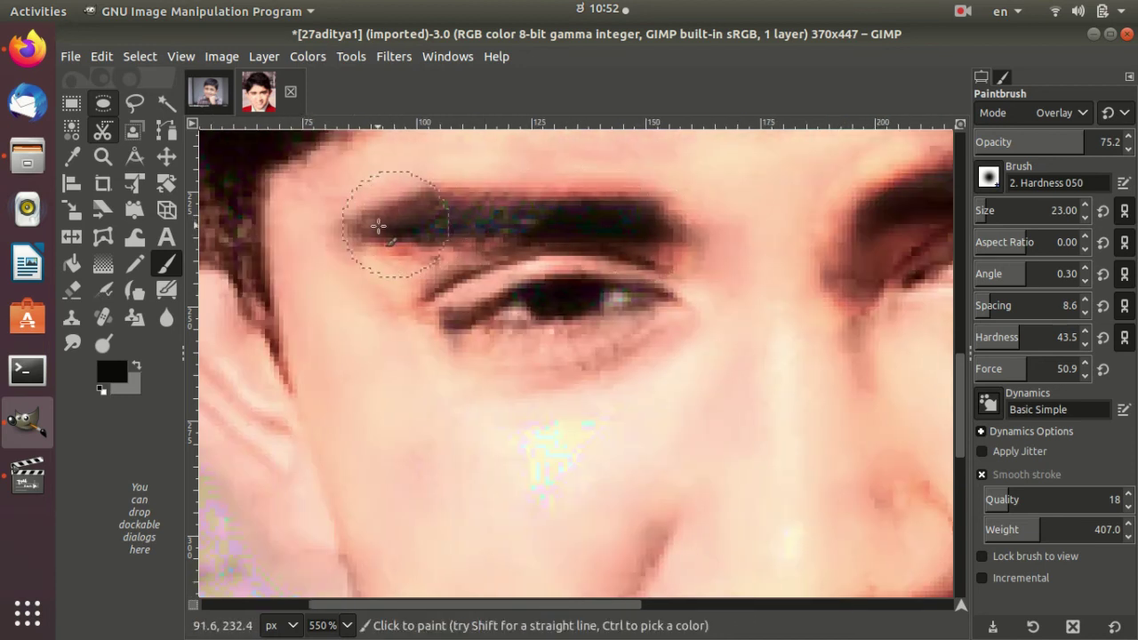
scroll(752, 393, "down", 2, "ctrl")
scroll(769, 461, "down", 5)
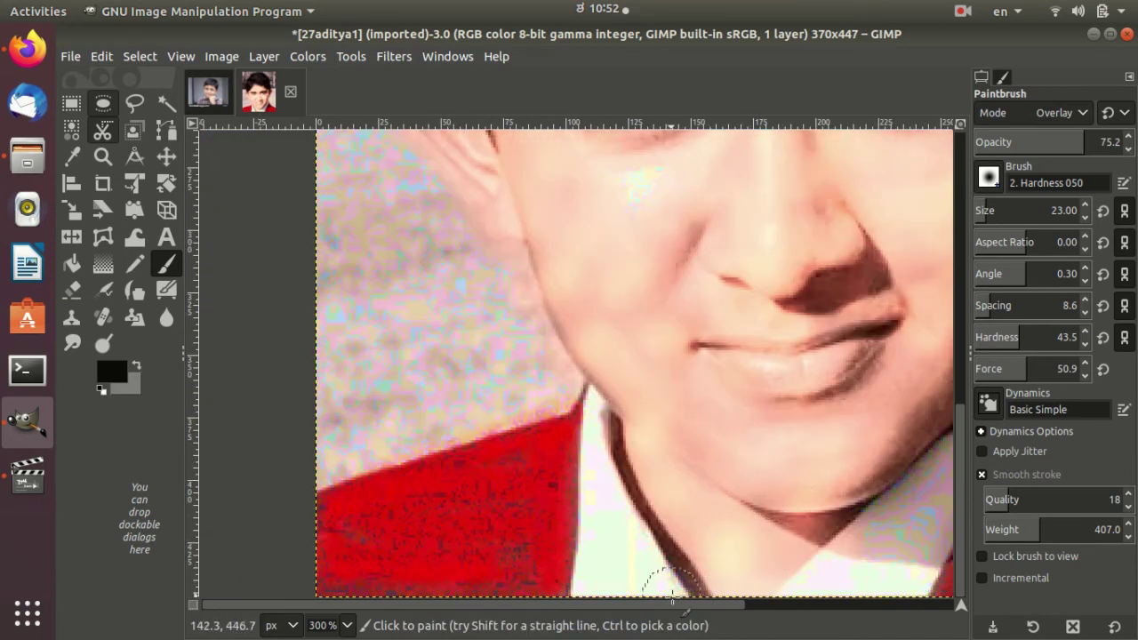
left_click_drag(717, 609, 841, 612)
scroll(826, 516, "down", 2, "ctrl")
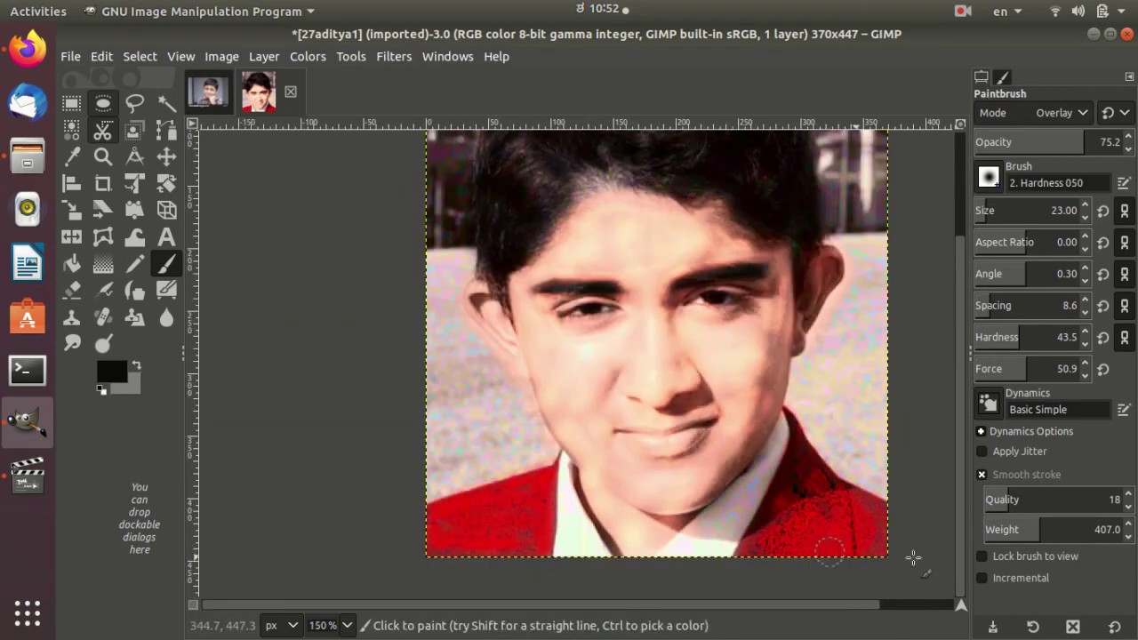
- Switch the paint colour to red f21508 and paint over the jacket with a size-34 brush
left_click(116, 365)
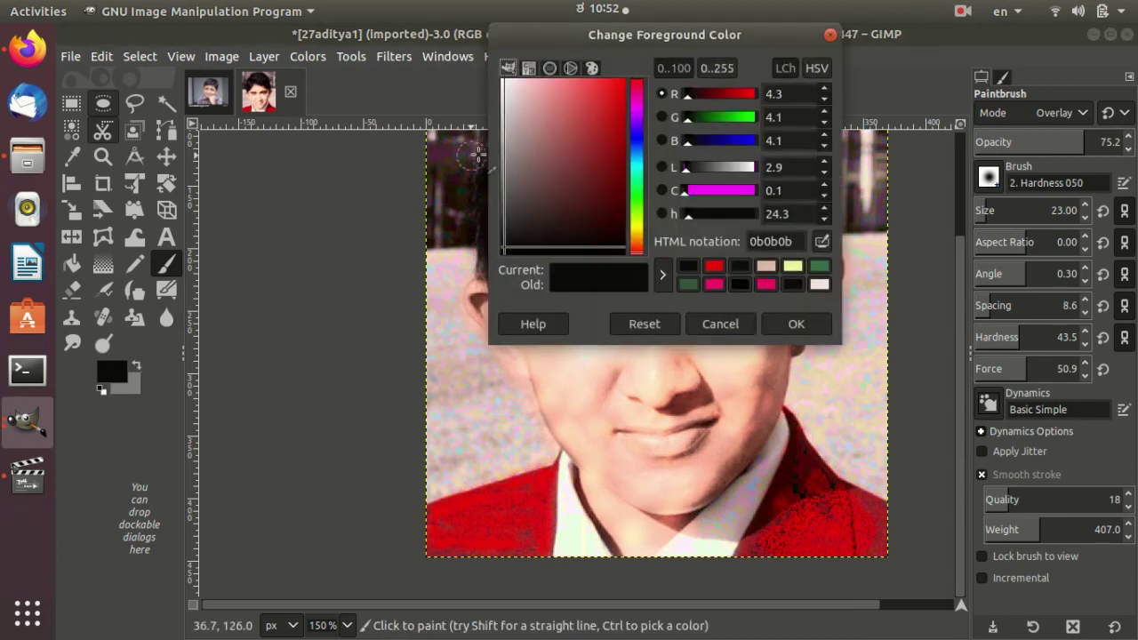
left_click(620, 88)
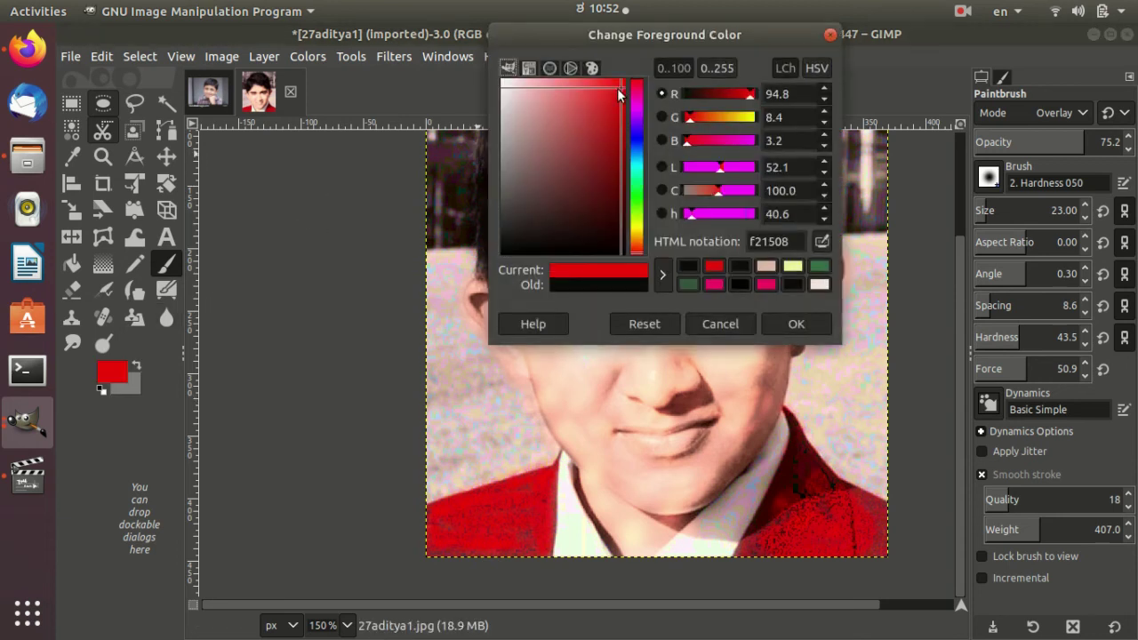
left_click(794, 324)
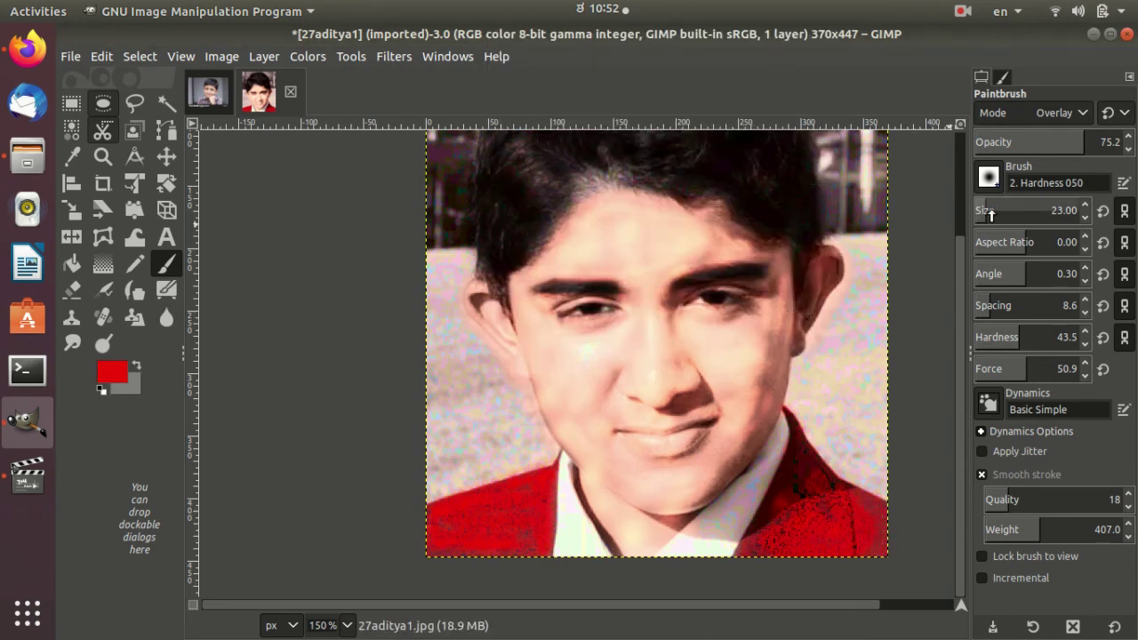
left_click_drag(990, 214, 983, 213)
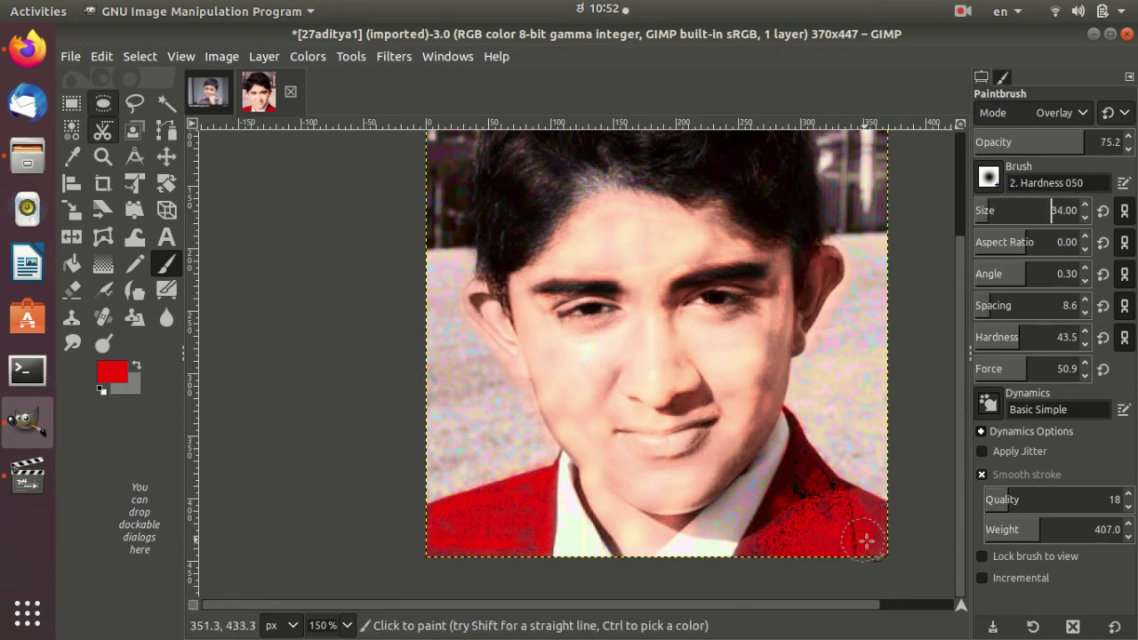
mouse_move(840, 487)
left_mouse_down()
mouse_move(795, 464)
mouse_move(761, 532)
left_mouse_up()
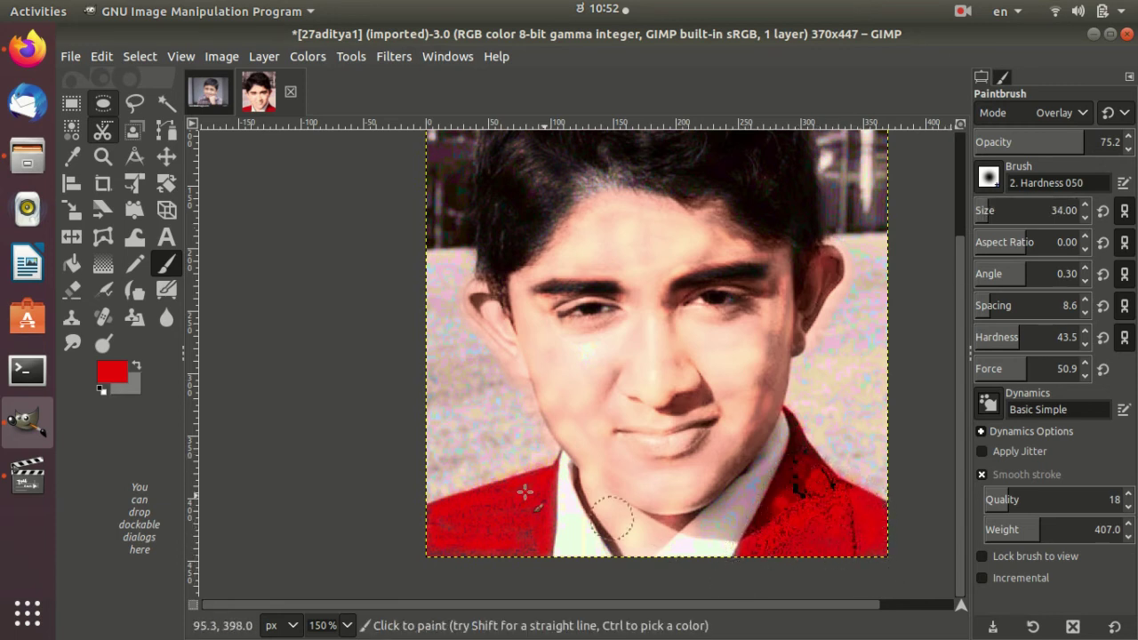
scroll(532, 457, "up", 1, "ctrl")
scroll(501, 452, "down", 1, "ctrl")
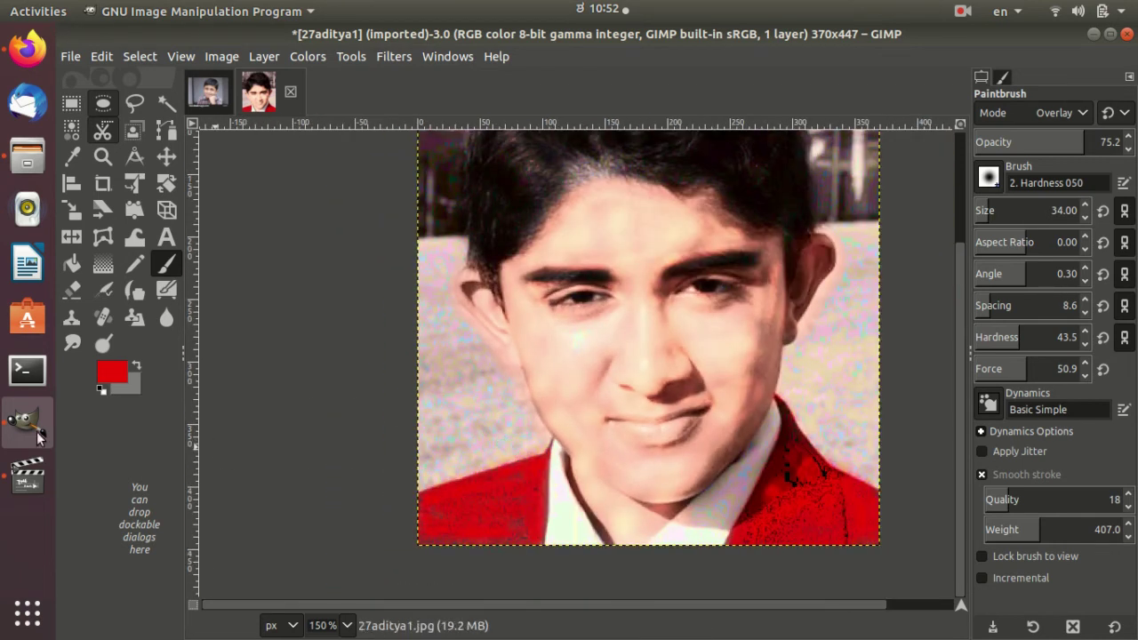
- Set the paint colour to a dark green
left_click(102, 374)
left_click(637, 207)
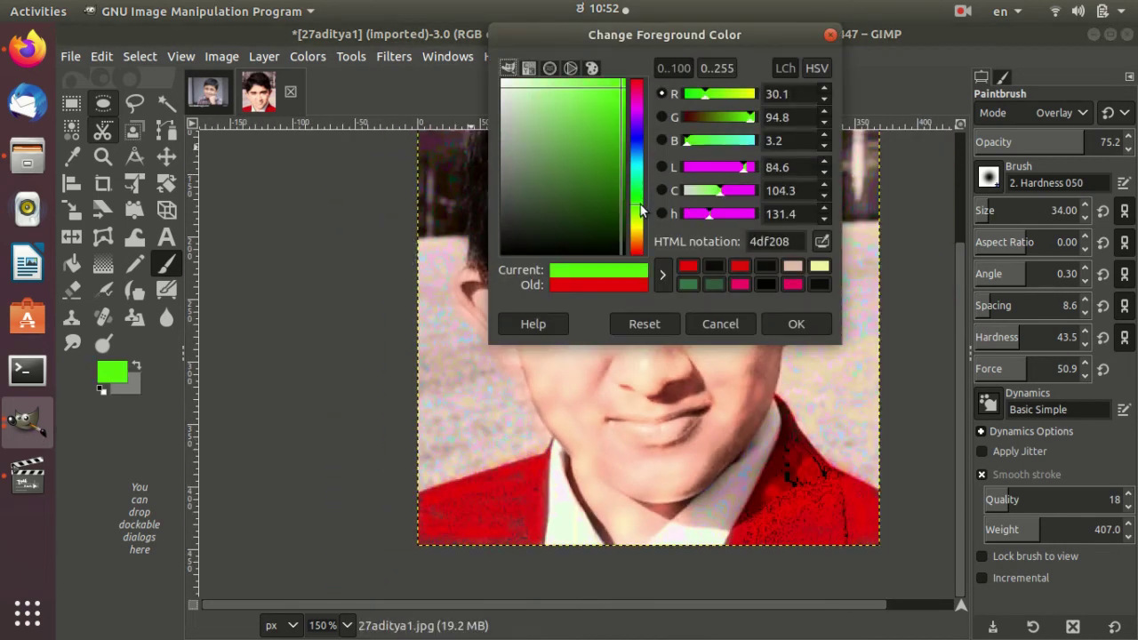
left_click(545, 182)
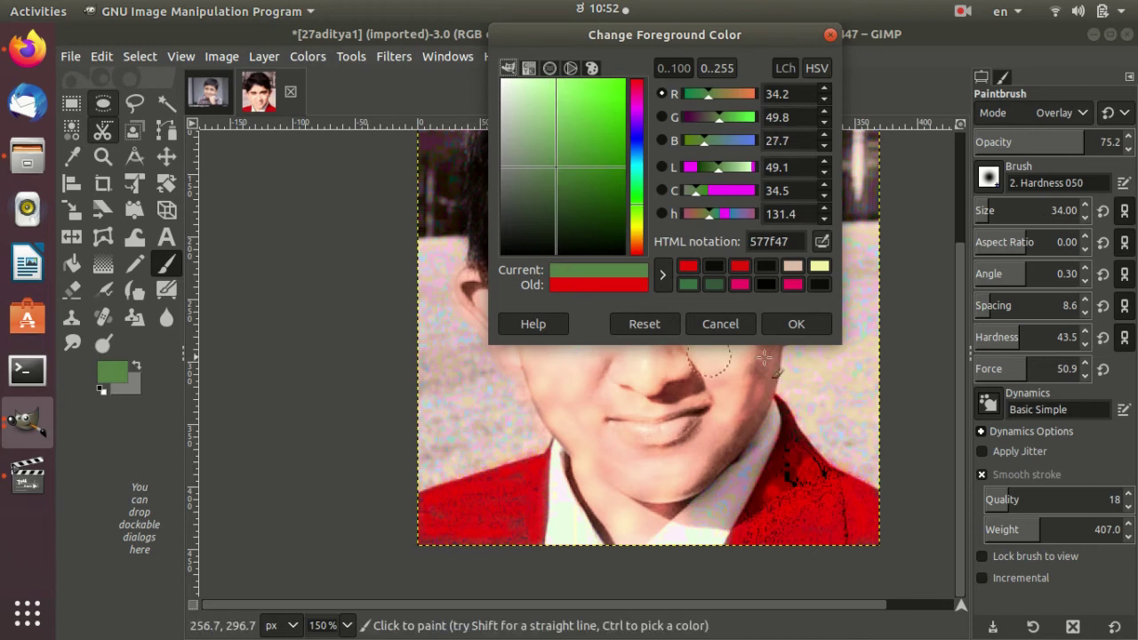
left_click(796, 324)
- Tint the background on both sides of the head green using a size-61 brush
scroll(493, 425, "up", 3)
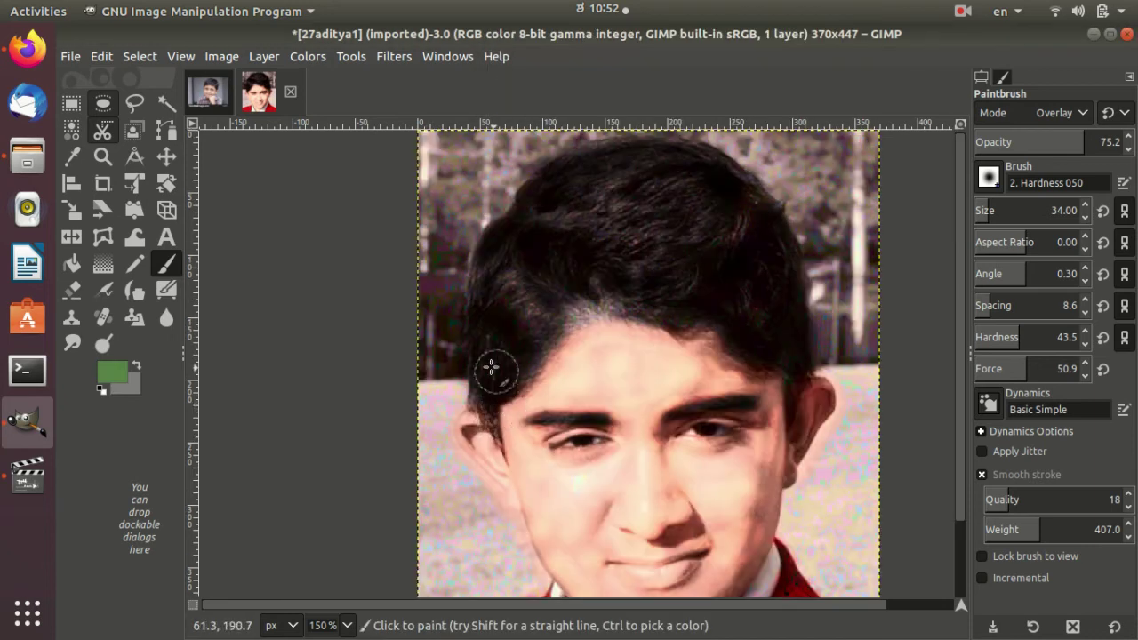
left_click_drag(451, 364, 444, 227)
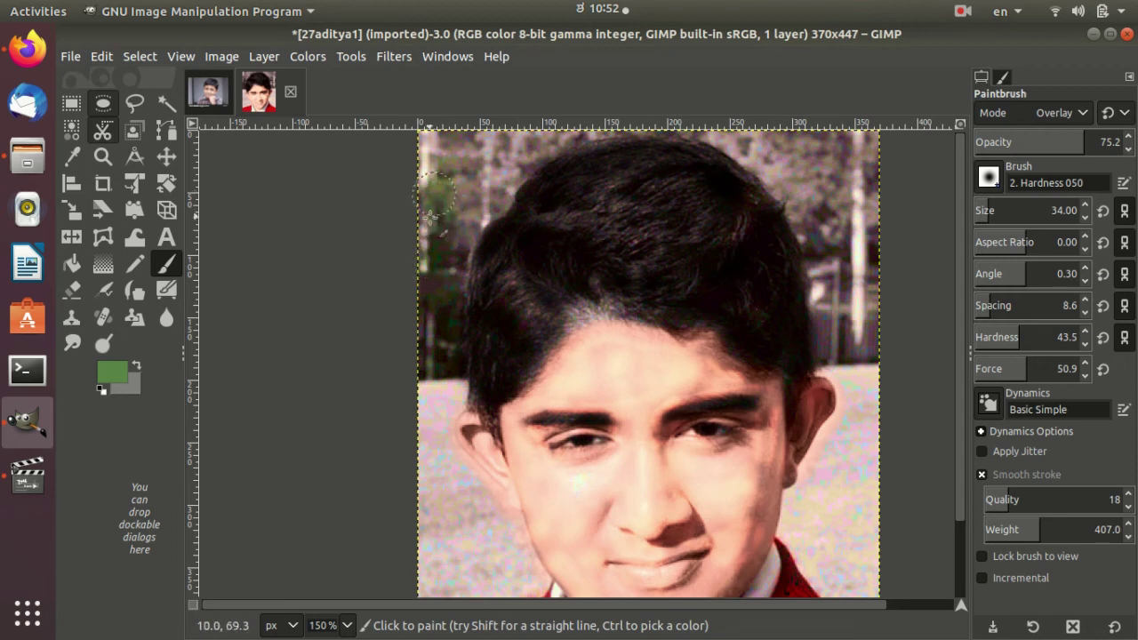
left_click_drag(1002, 210, 1051, 210)
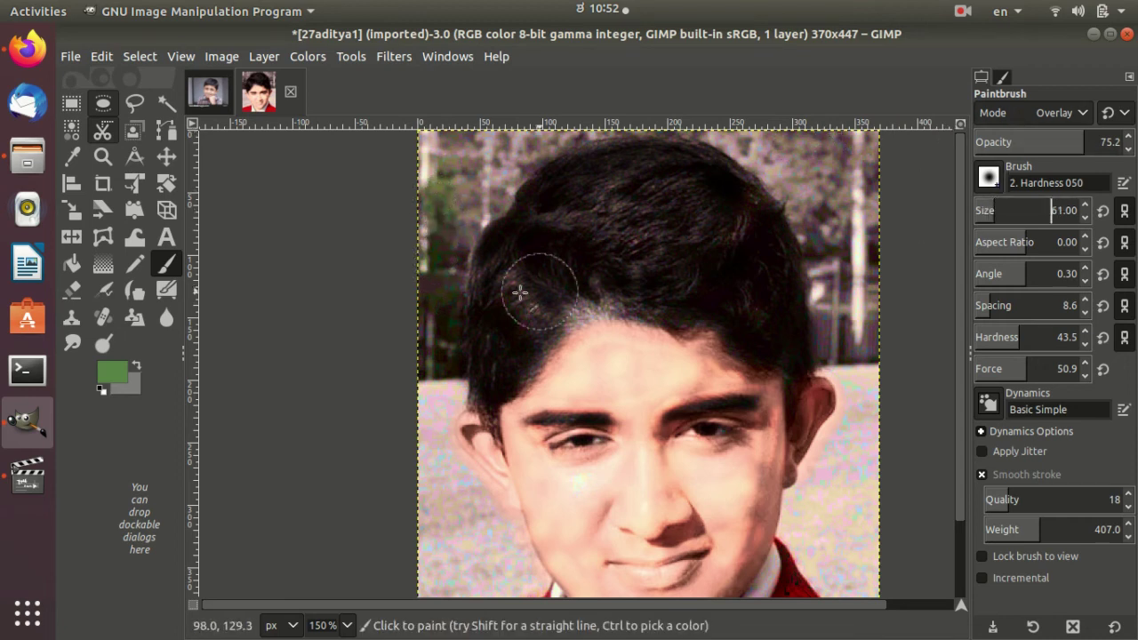
left_click_drag(432, 335, 437, 139)
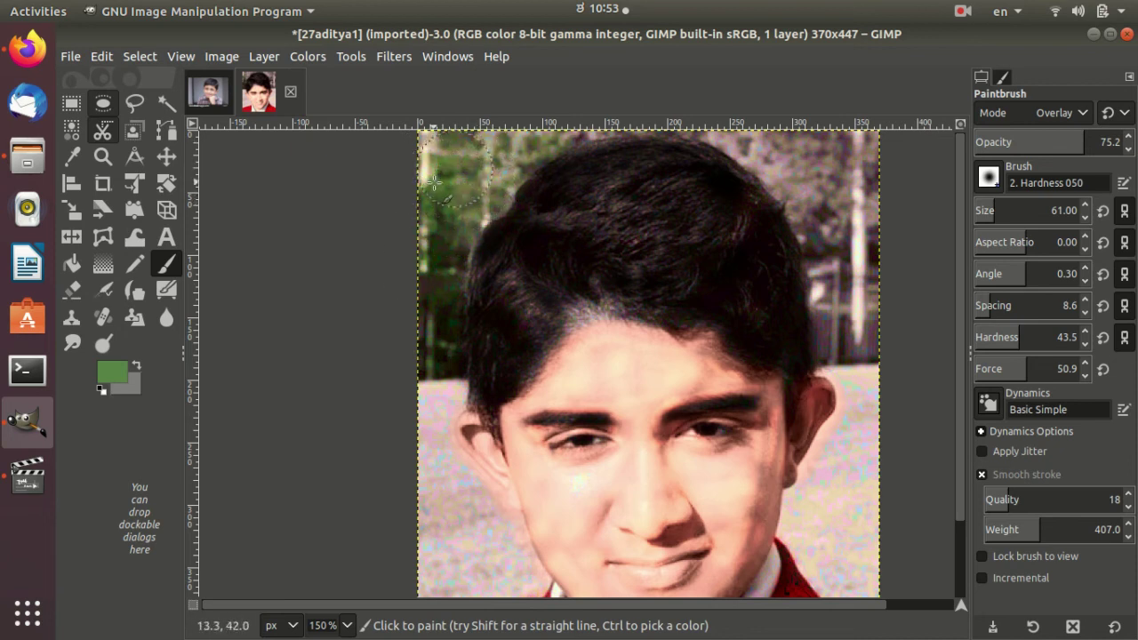
mouse_move(850, 331)
left_mouse_down()
mouse_move(849, 306)
mouse_move(846, 332)
left_mouse_up()
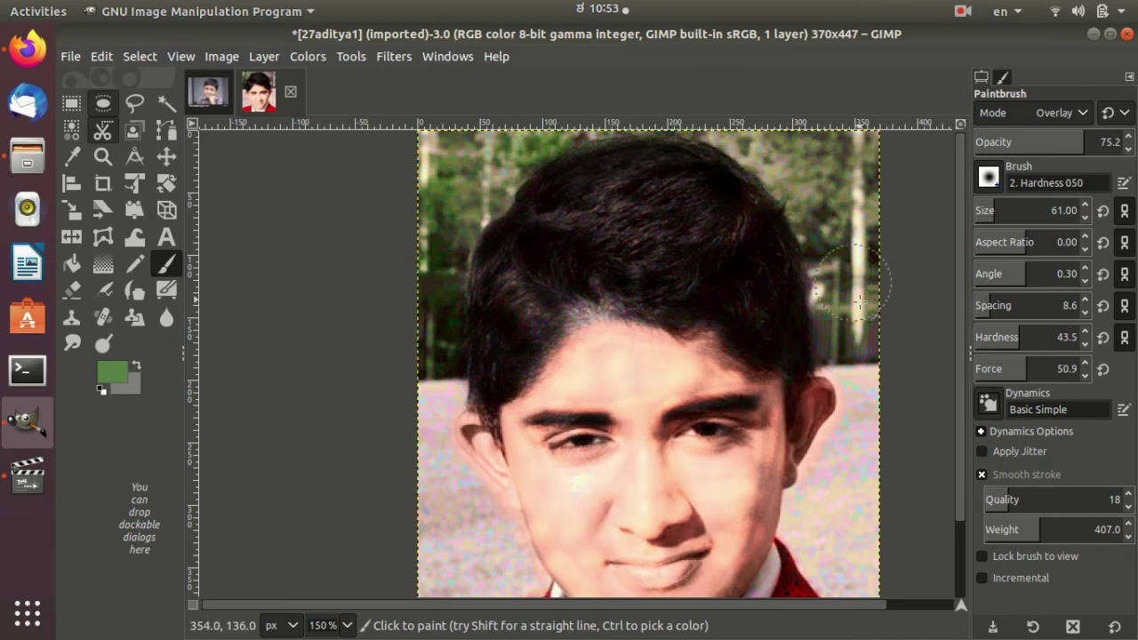
scroll(810, 346, "down", 3)
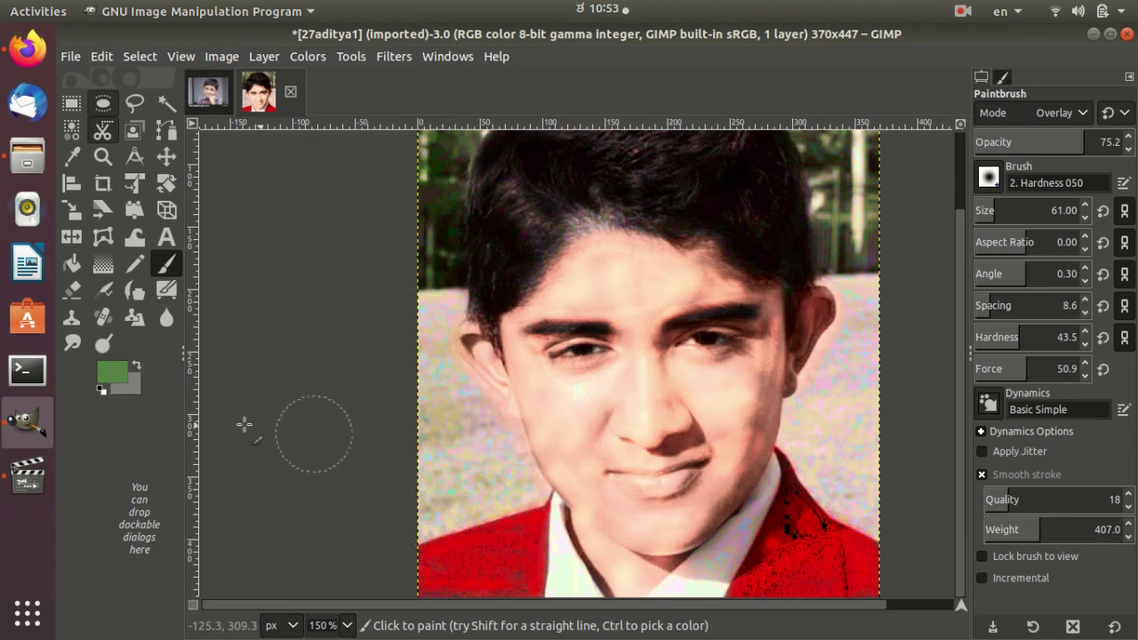
- Use green 61994a to tint the background along the left edge, jaw and right ear
left_click(114, 371)
left_click(587, 188)
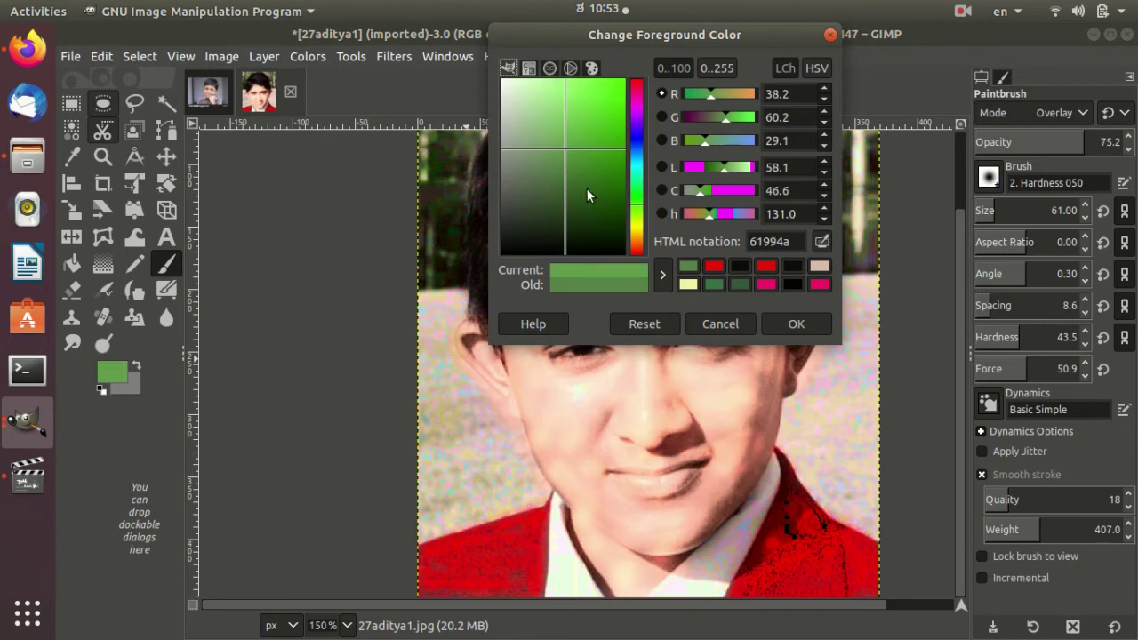
left_click(797, 325)
left_click_drag(452, 513, 430, 334)
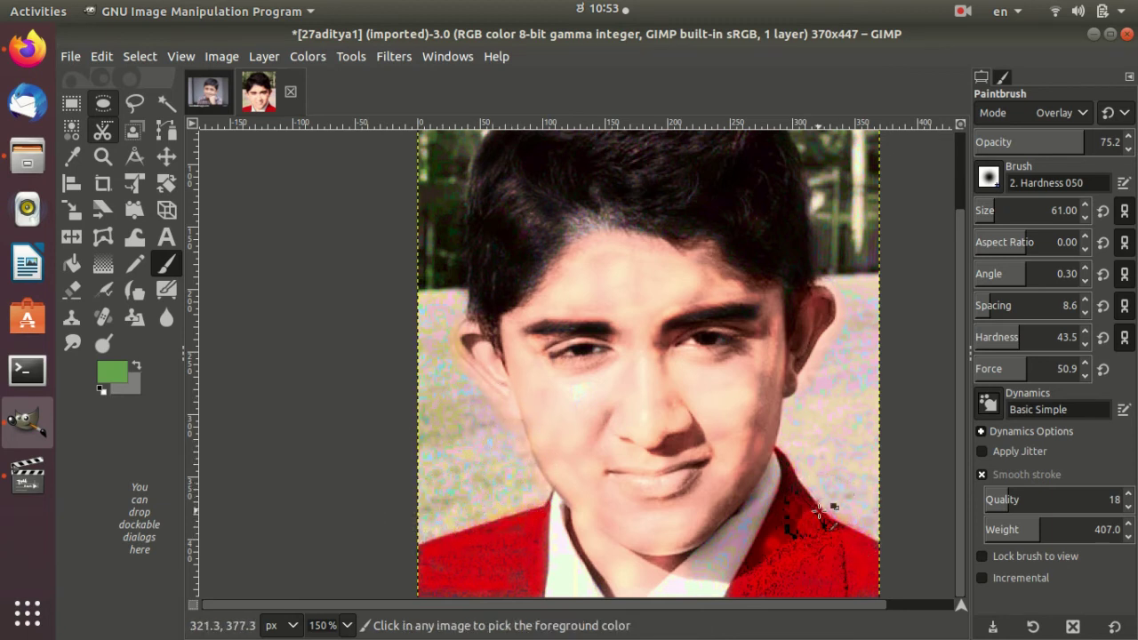
mouse_move(490, 444)
left_mouse_down()
mouse_move(473, 409)
mouse_move(503, 423)
mouse_move(536, 480)
mouse_move(442, 503)
mouse_move(399, 396)
mouse_move(460, 446)
mouse_move(478, 434)
left_mouse_up()
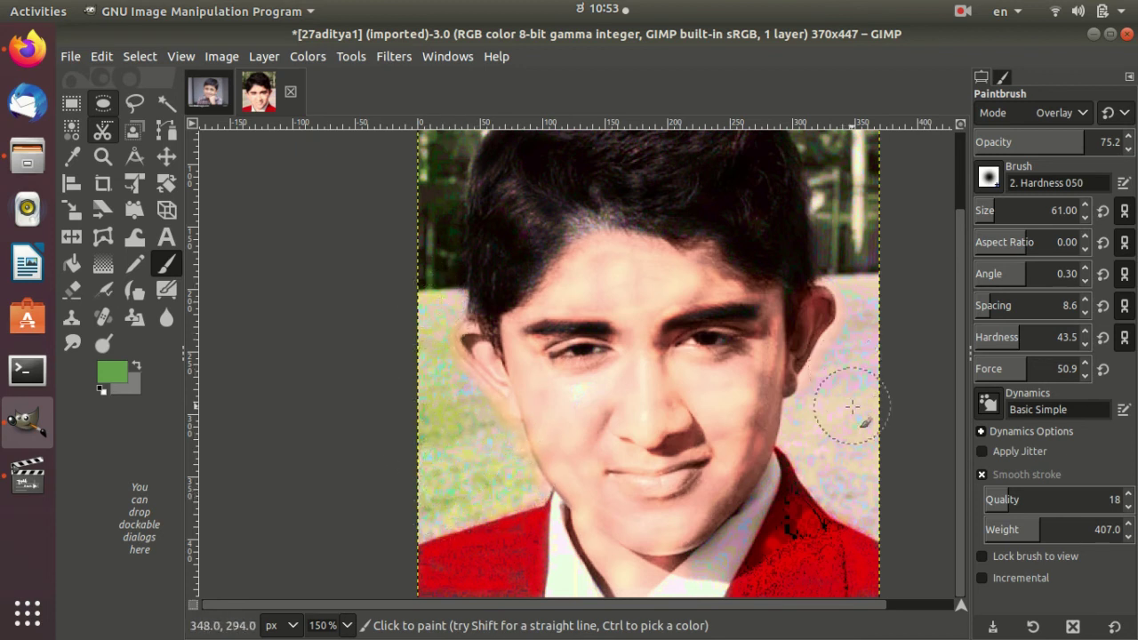
mouse_move(846, 401)
left_mouse_down()
mouse_move(823, 439)
mouse_move(813, 417)
mouse_move(863, 506)
left_mouse_up()
- Apply a Hue-Chroma pass with chroma 7.65, hue and lightness at 0, then inspect the result
left_click(308, 56)
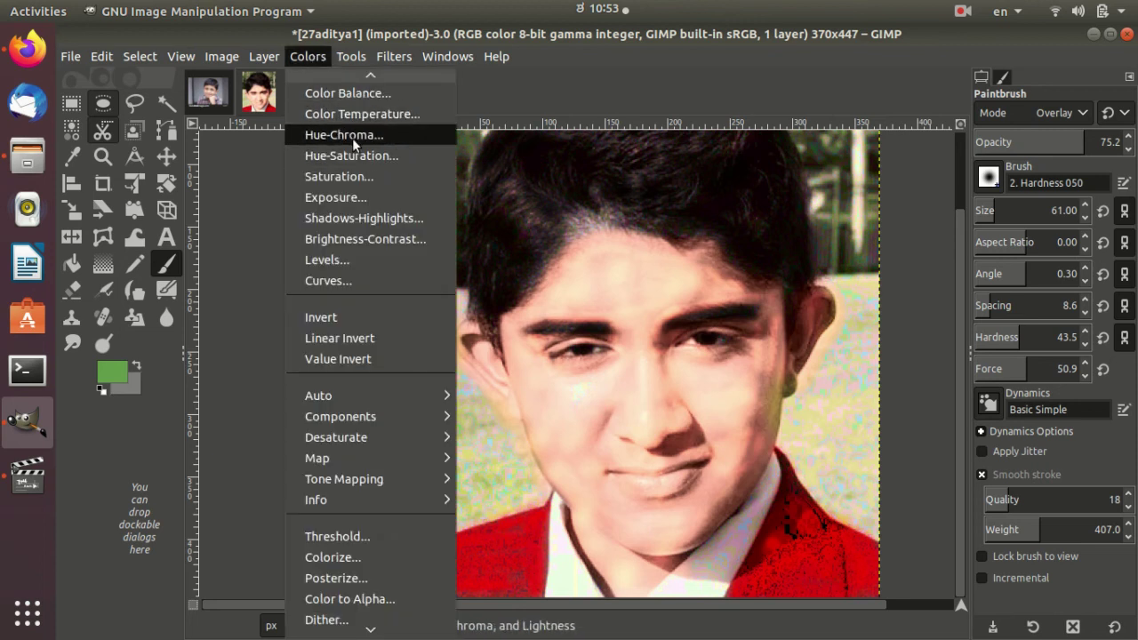
left_click(352, 135)
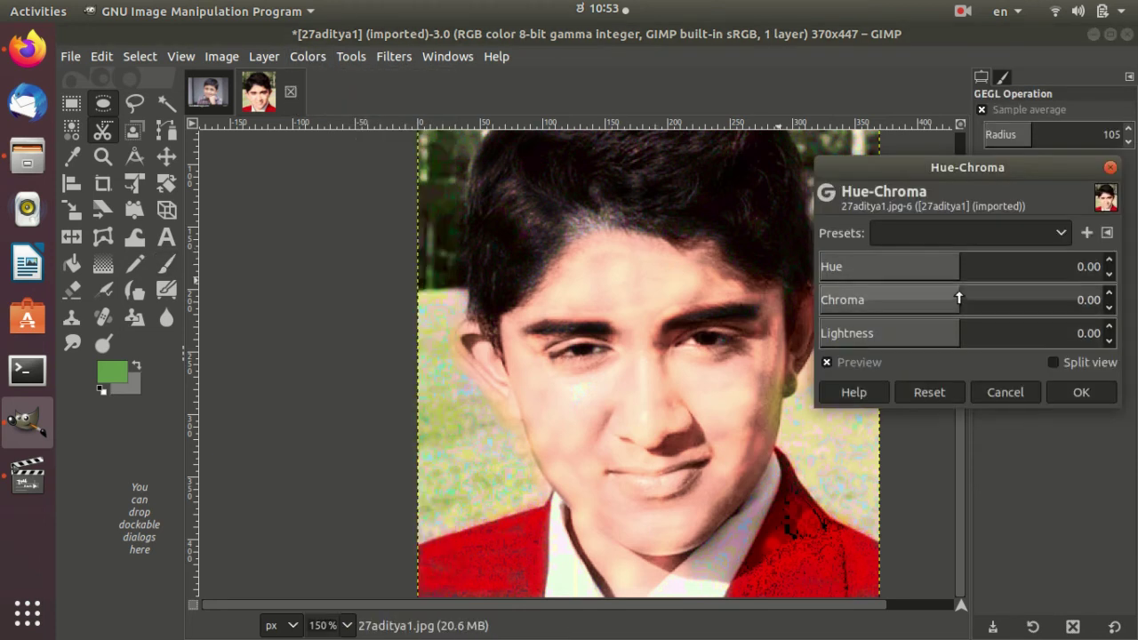
left_click_drag(957, 296, 967, 294)
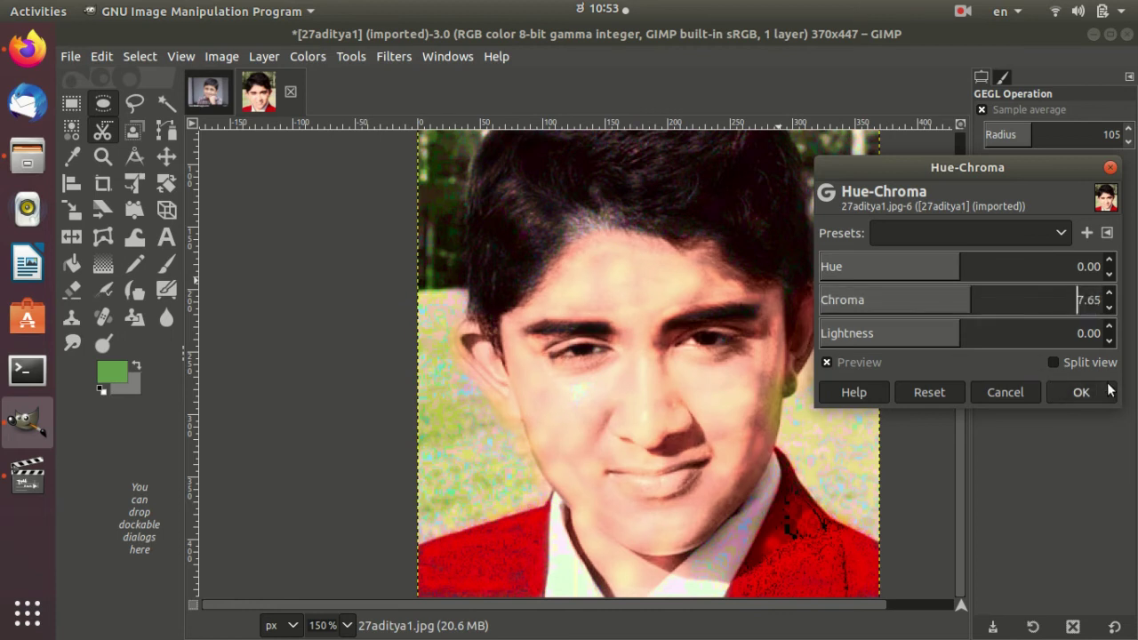
left_click(1080, 392)
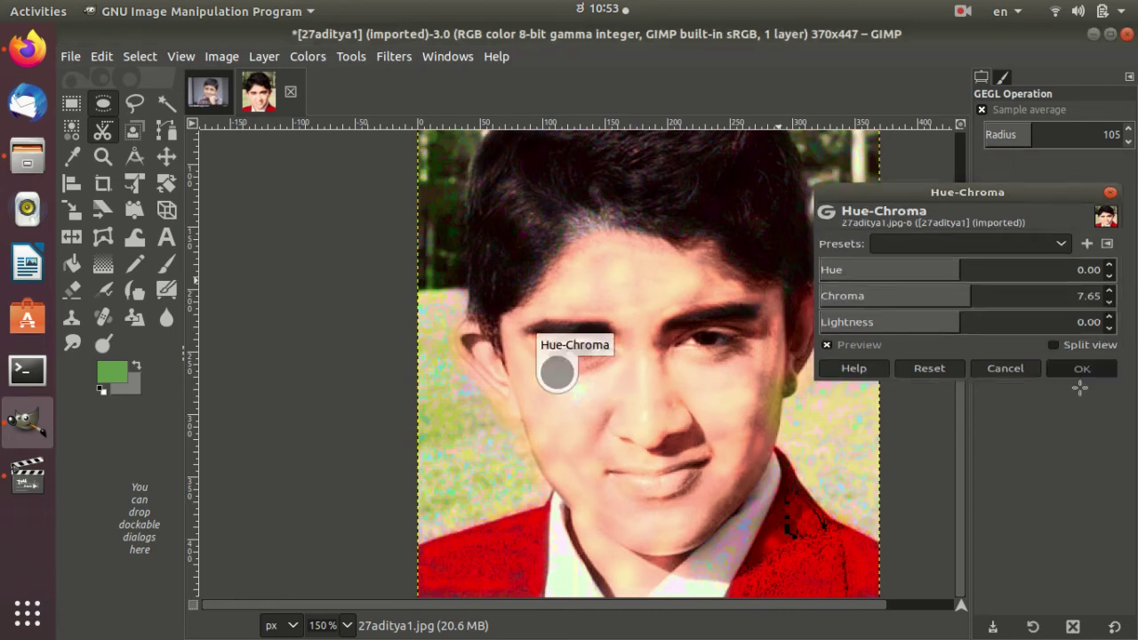
scroll(848, 504, "down", 2, "ctrl")
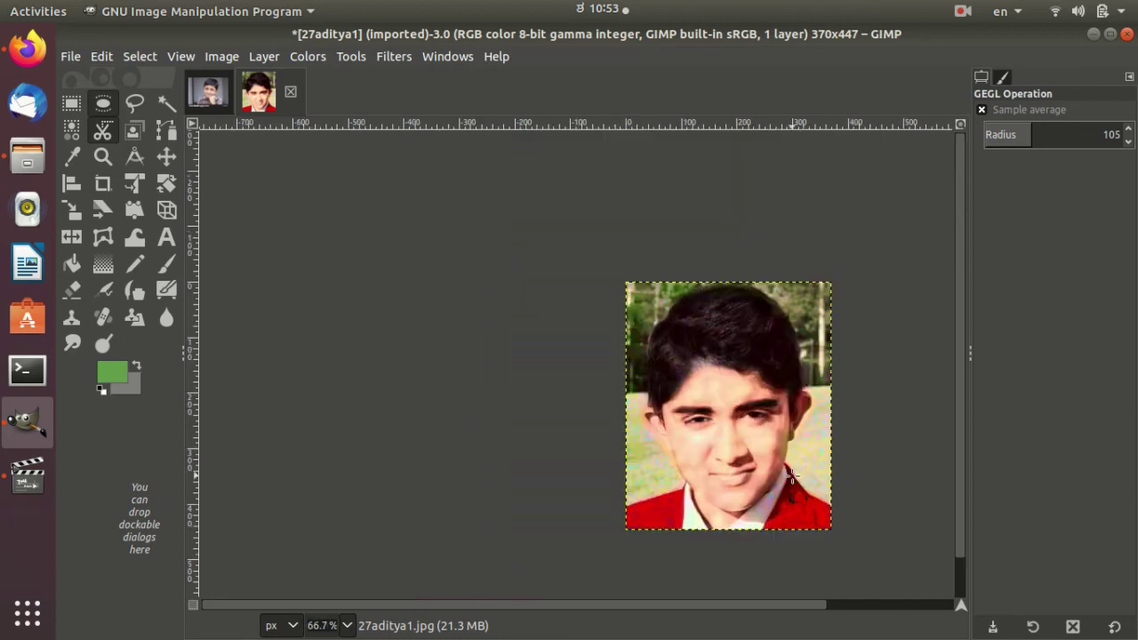
scroll(834, 600, "right", 2)
scroll(833, 600, "right", 2)
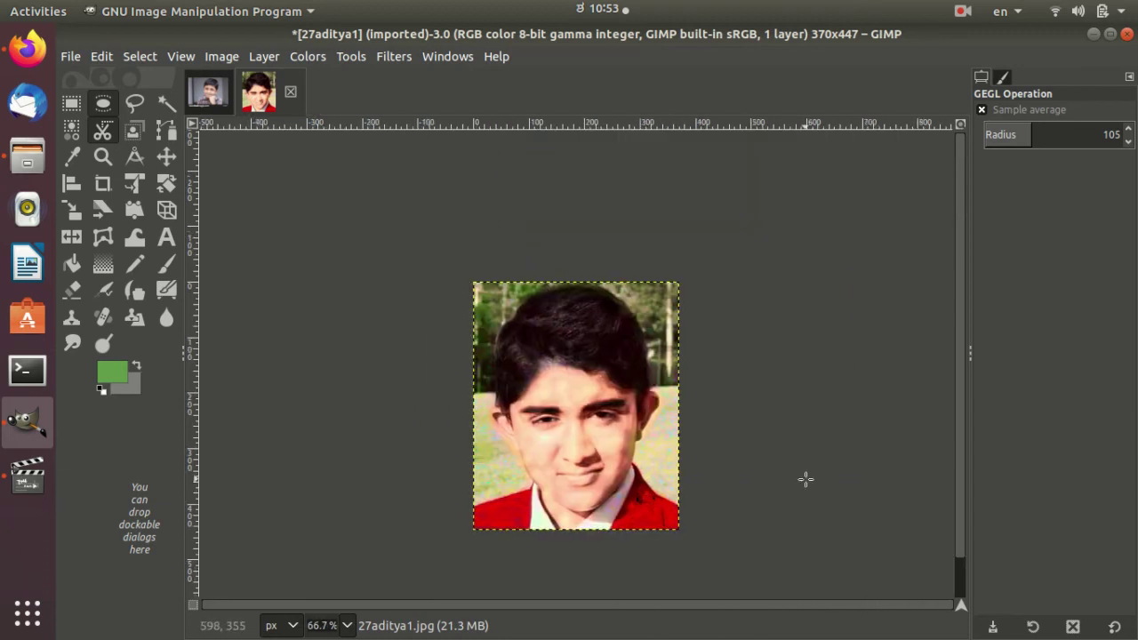
scroll(806, 478, "up", 2, "ctrl")
scroll(788, 592, "left", 2)
scroll(712, 552, "left", 2)
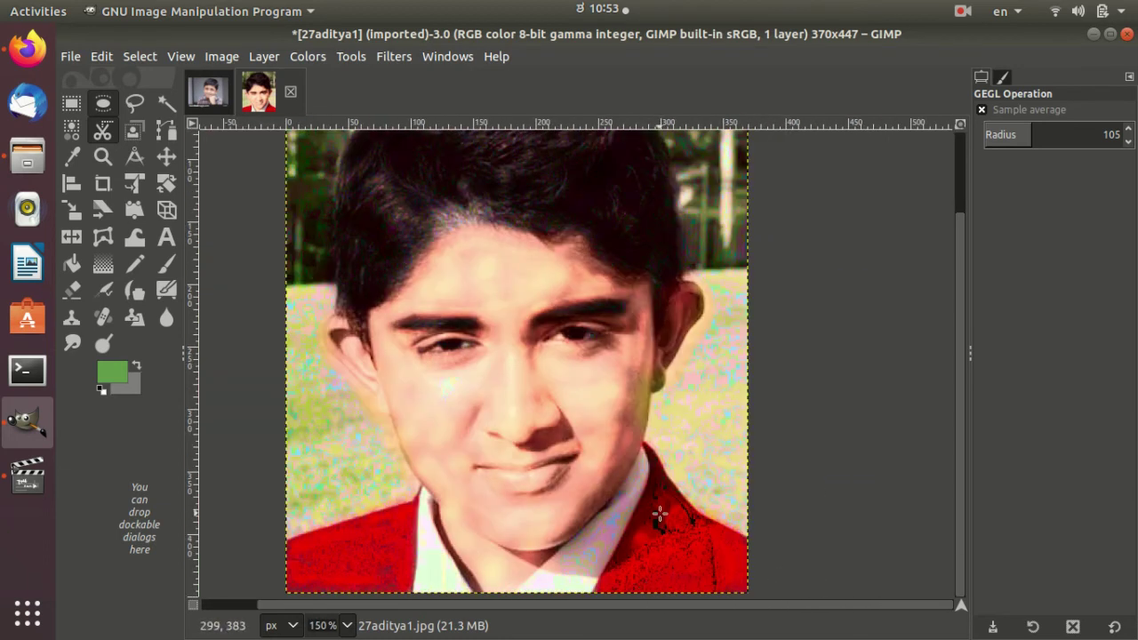
scroll(657, 511, "up", 2)
scroll(658, 504, "up", 1)
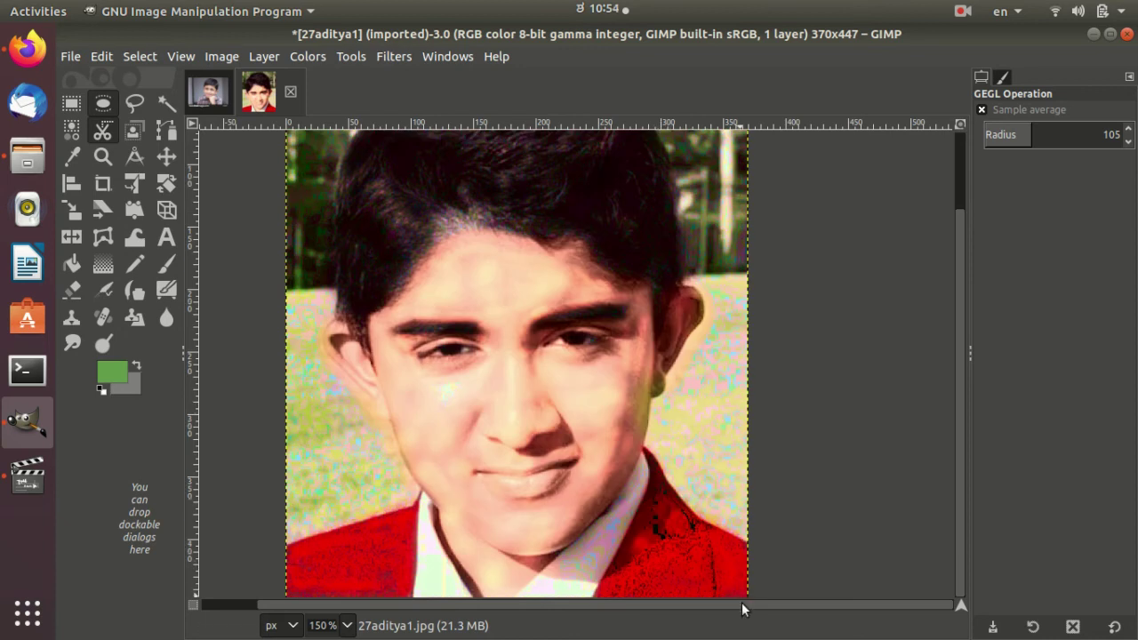
scroll(720, 608, "left", 2)
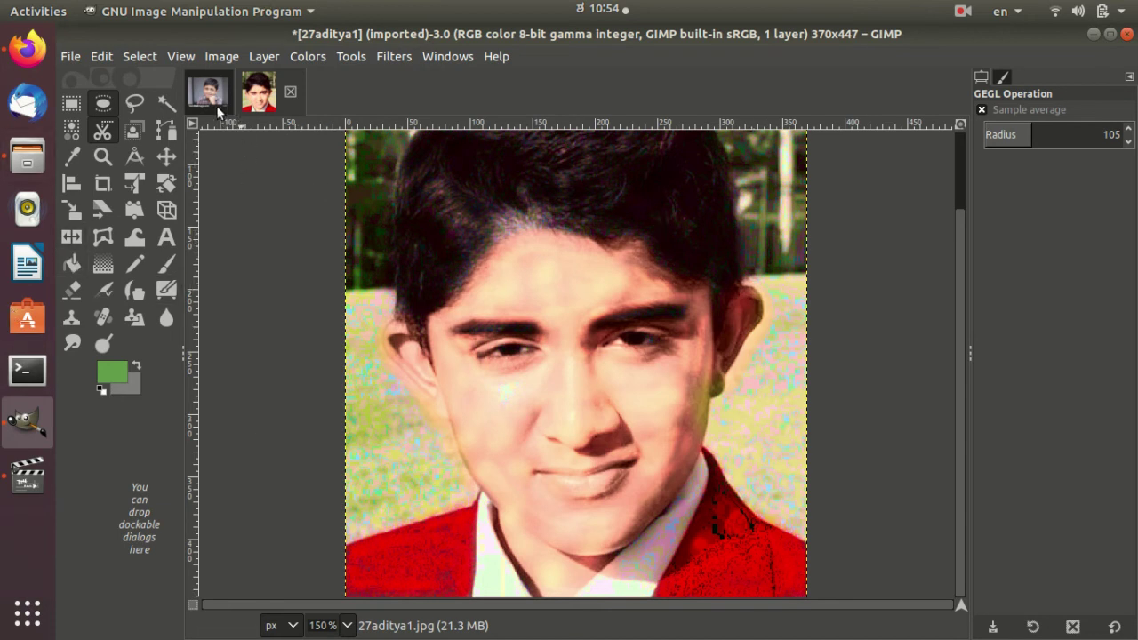
- Set the paint colour to red ec310b and paint over the blazer's lower-left and dark specks
left_click(112, 372)
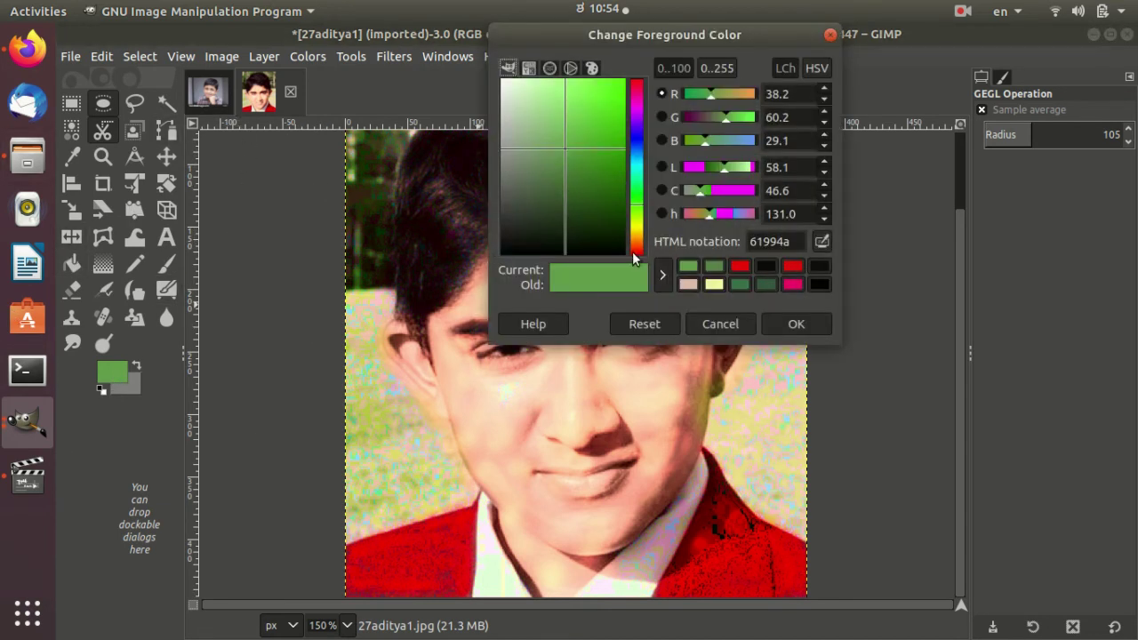
left_click(640, 253)
left_click(620, 93)
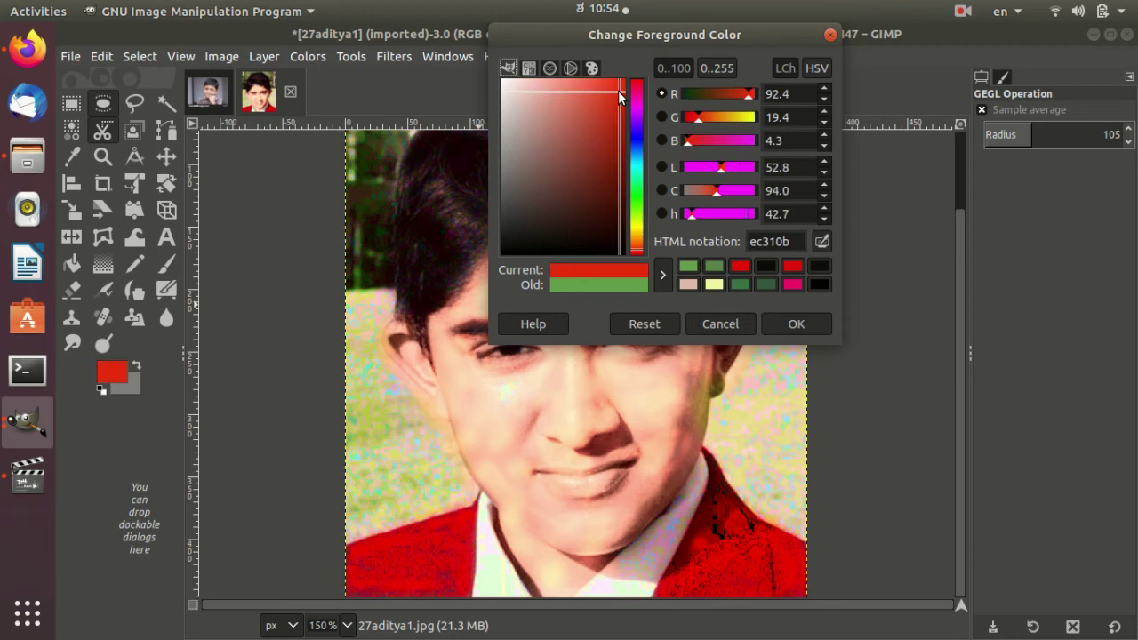
left_click(779, 327)
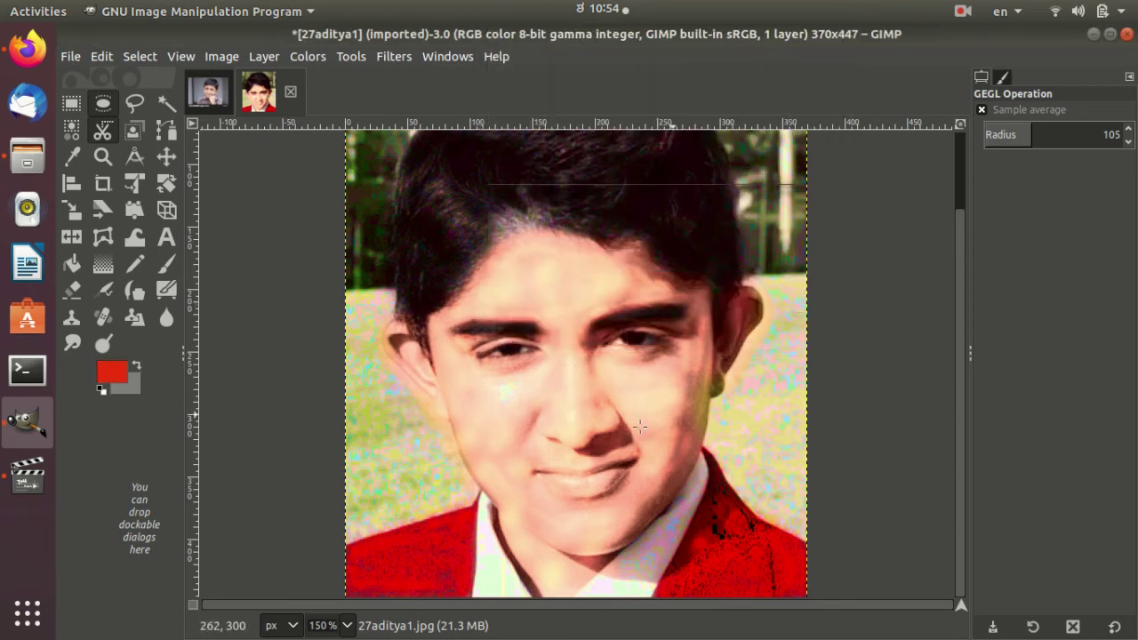
left_click(165, 263)
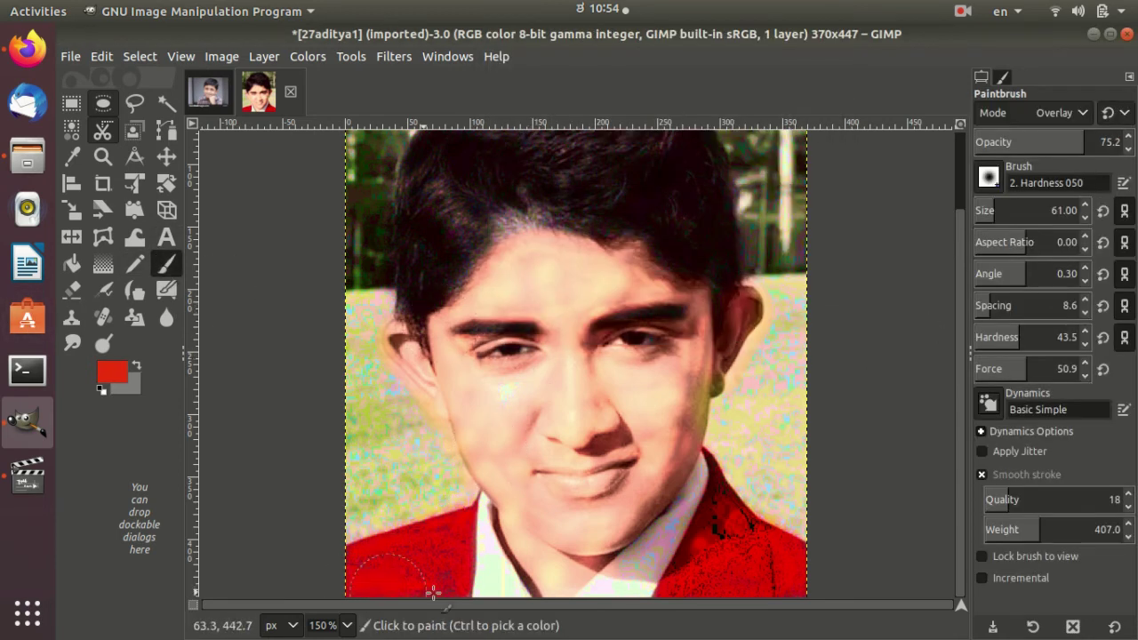
left_click_drag(460, 537, 368, 554)
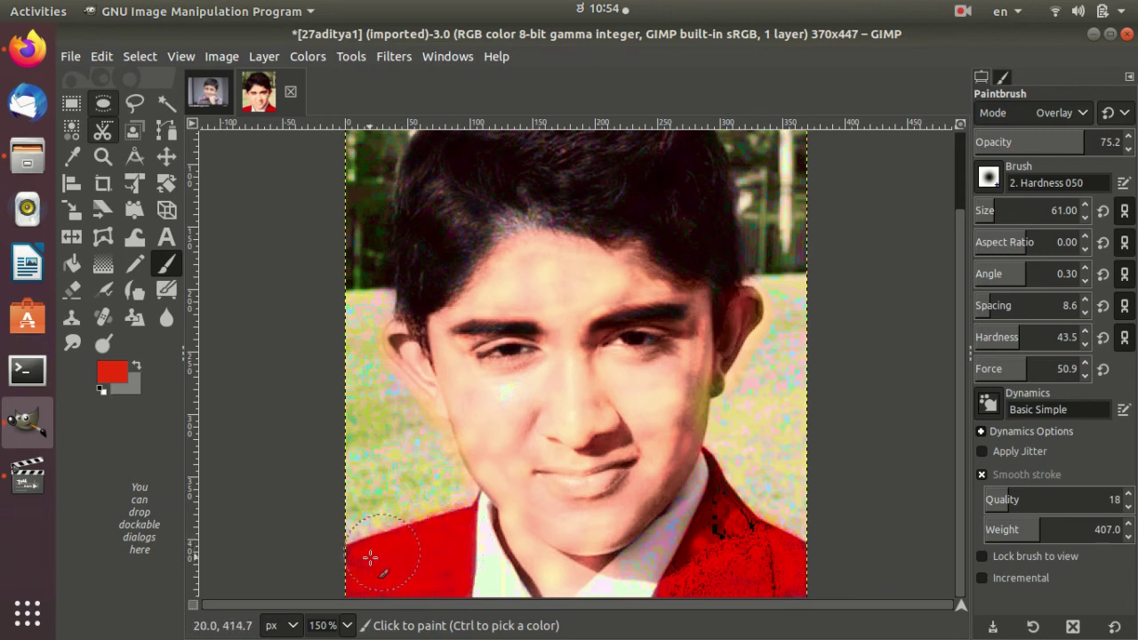
mouse_move(729, 537)
left_mouse_down()
mouse_move(719, 505)
mouse_move(710, 559)
mouse_move(688, 585)
mouse_move(793, 581)
left_mouse_up()
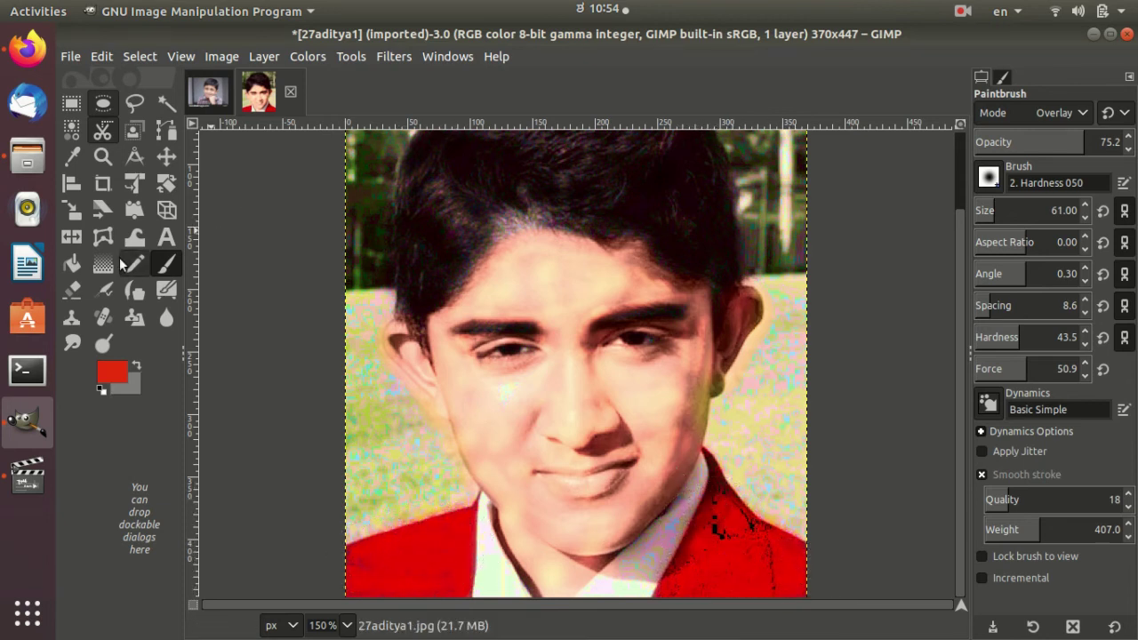
left_click(28, 49)
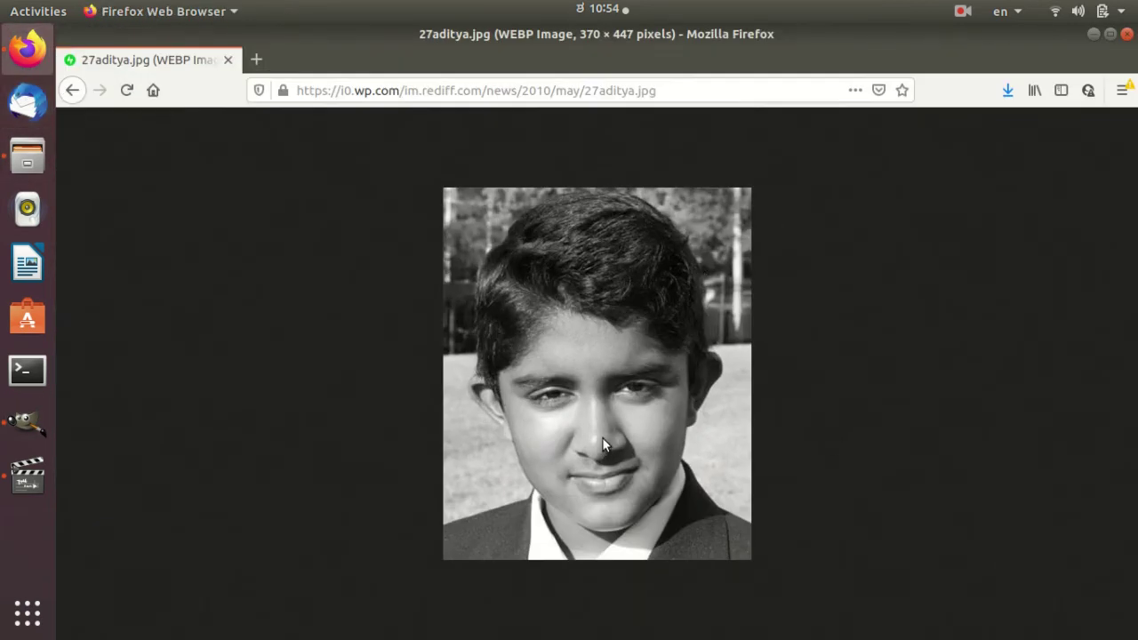
left_click(35, 431)
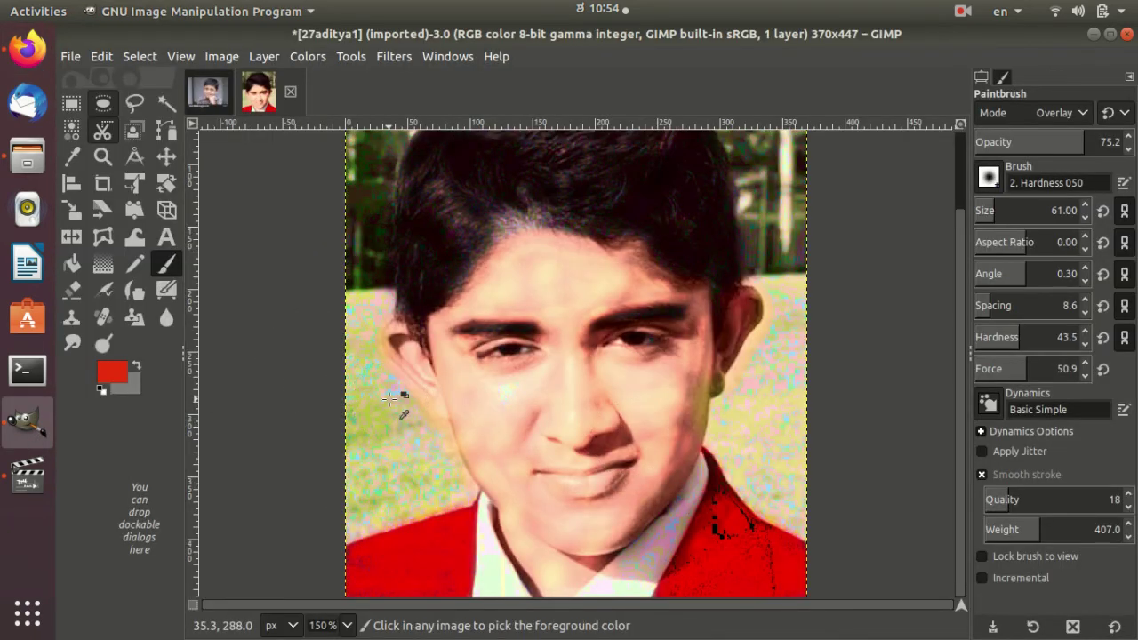
key("1")
- Export the portrait to the Desktop as 27aditya1.jpg at JPEG quality 90, then minimise GIMP
left_click(70, 56)
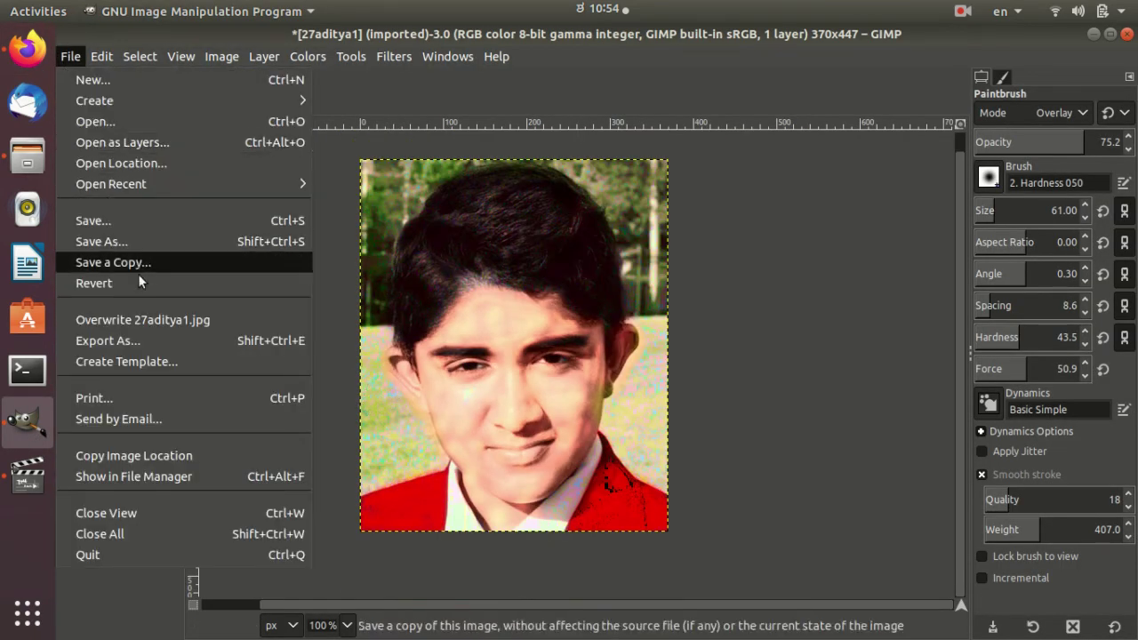
left_click(146, 340)
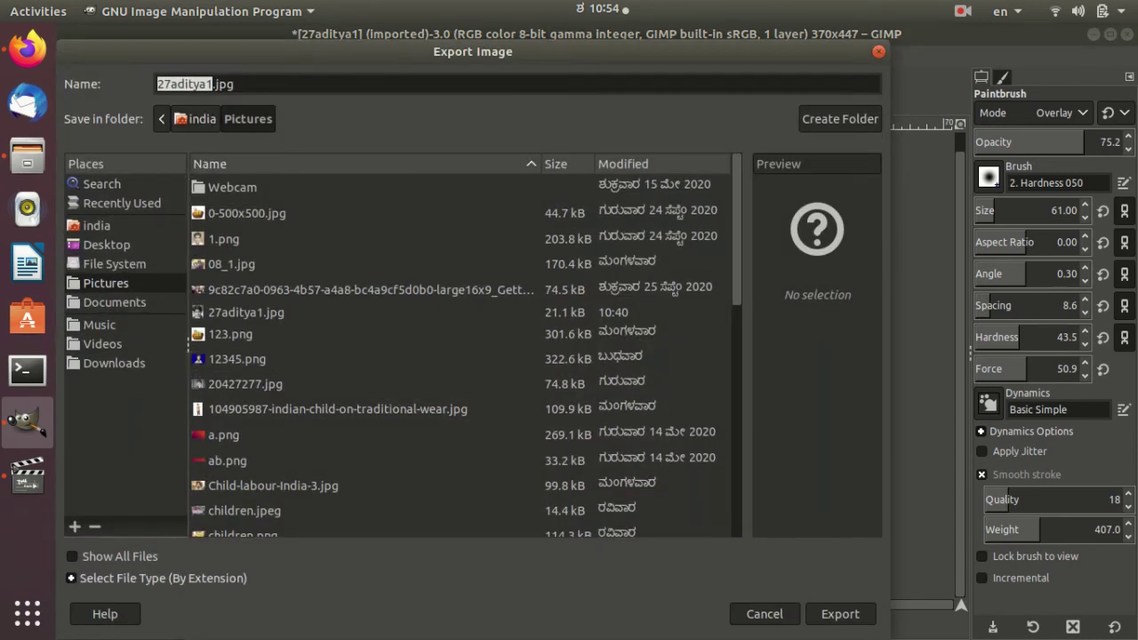
left_click(115, 247)
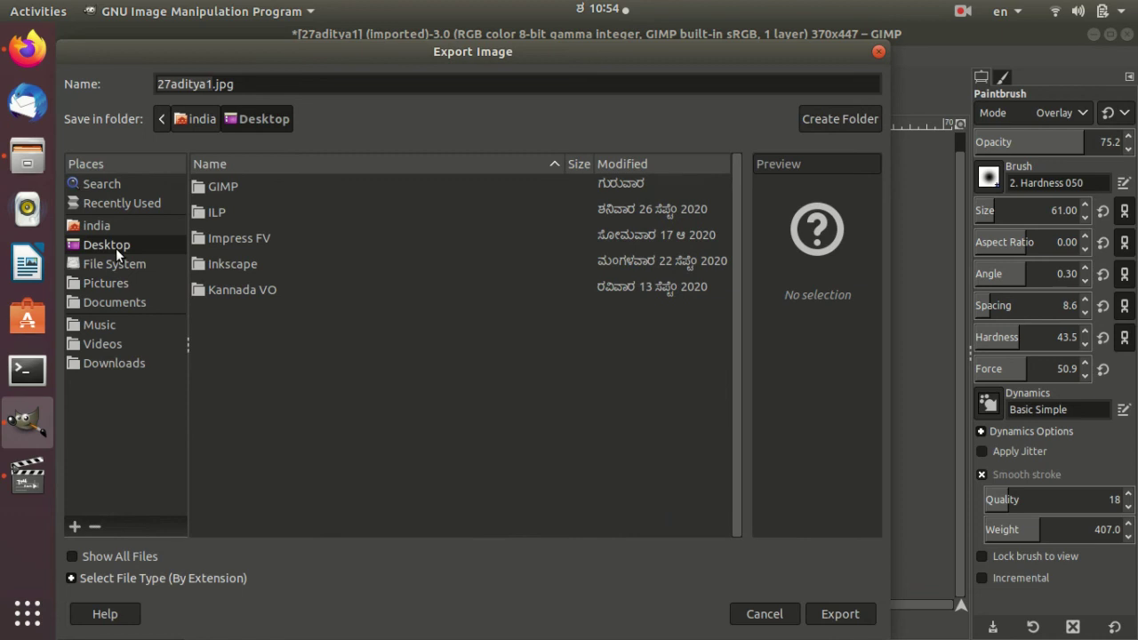
left_click(840, 614)
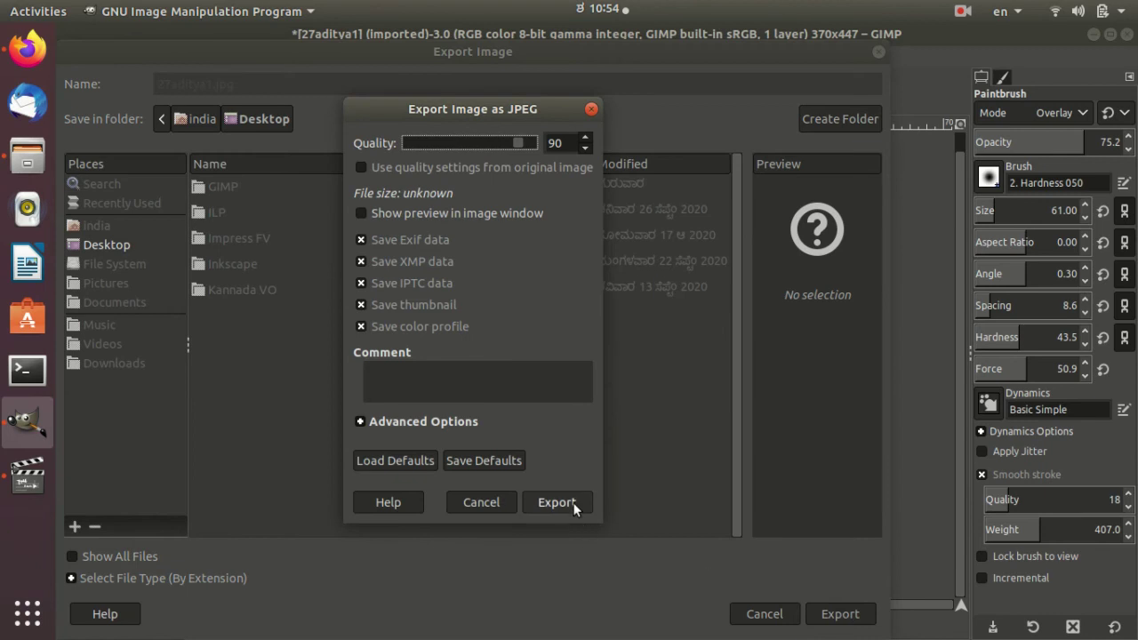
left_click(573, 502)
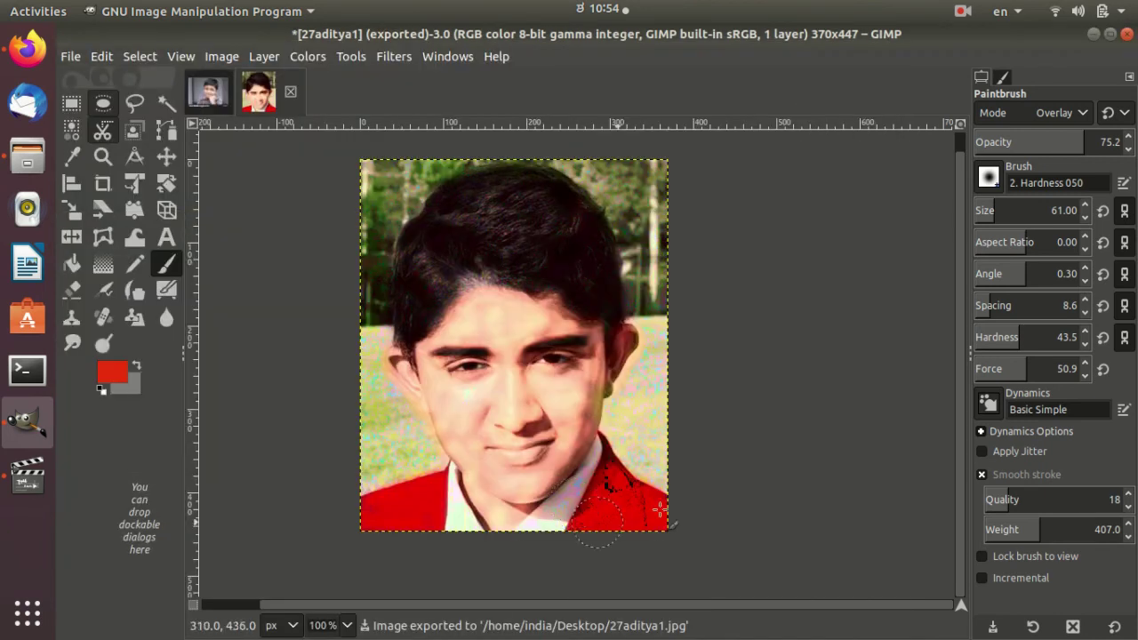
left_click(1093, 35)
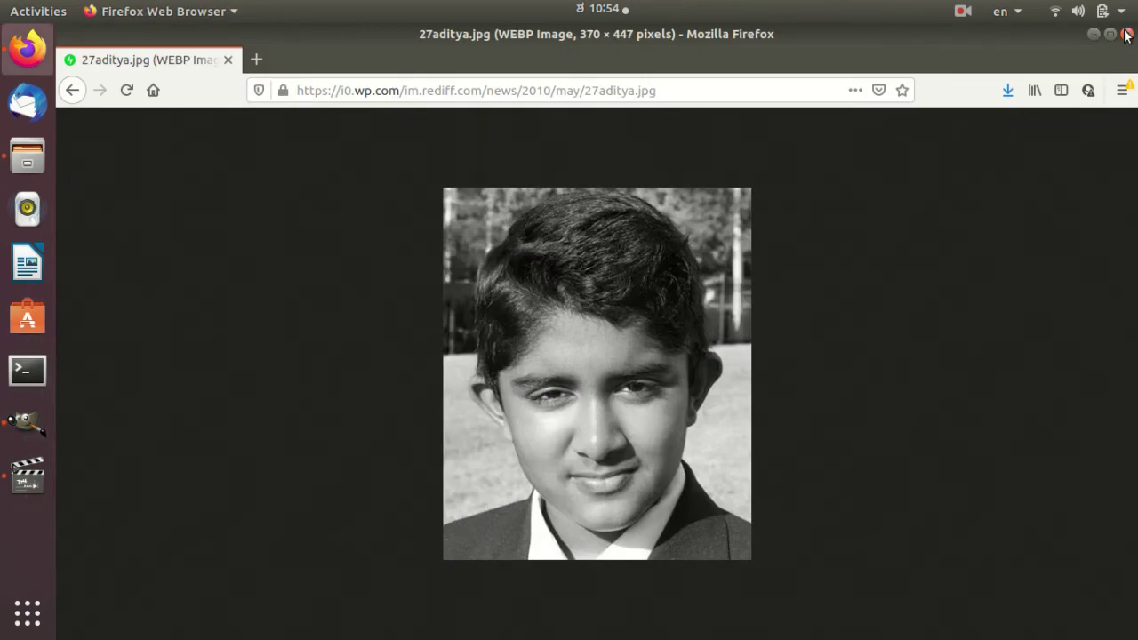
- View 27aditya1.jpg maximised in Image Viewer at 133% zoom, then go back to GIMP
left_click(1092, 35)
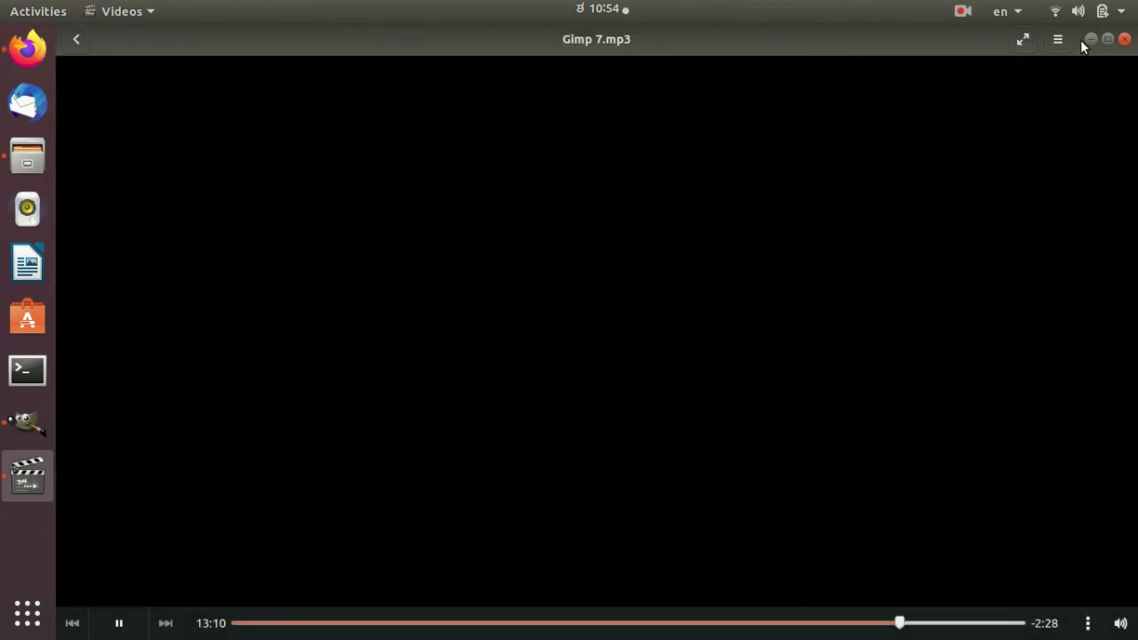
left_click(1089, 40)
double_click(106, 582)
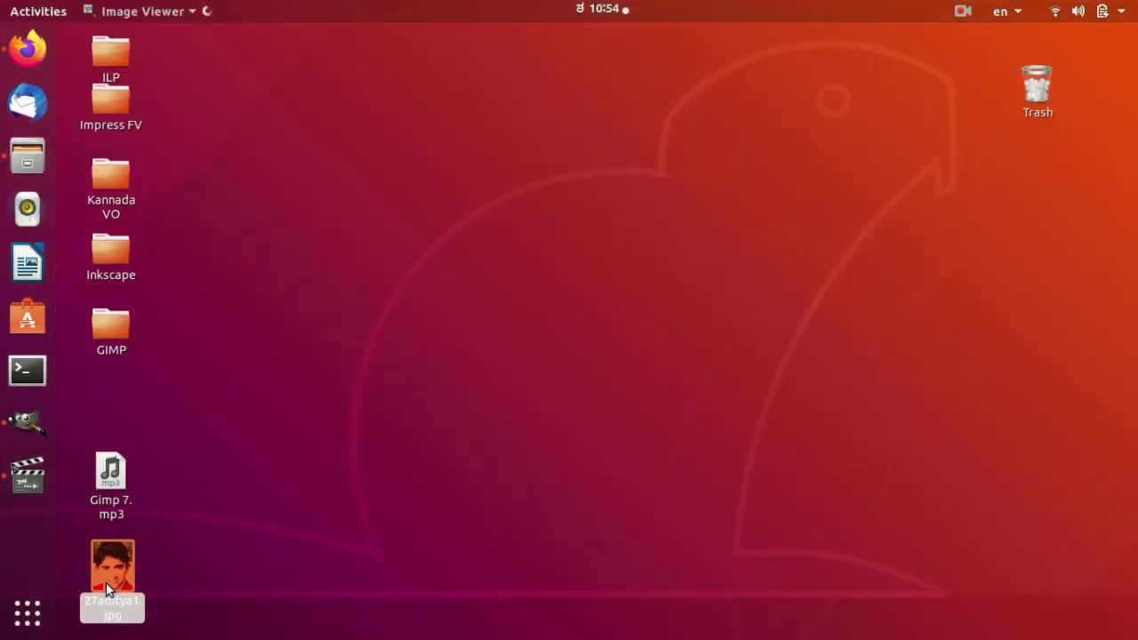
left_click(749, 93)
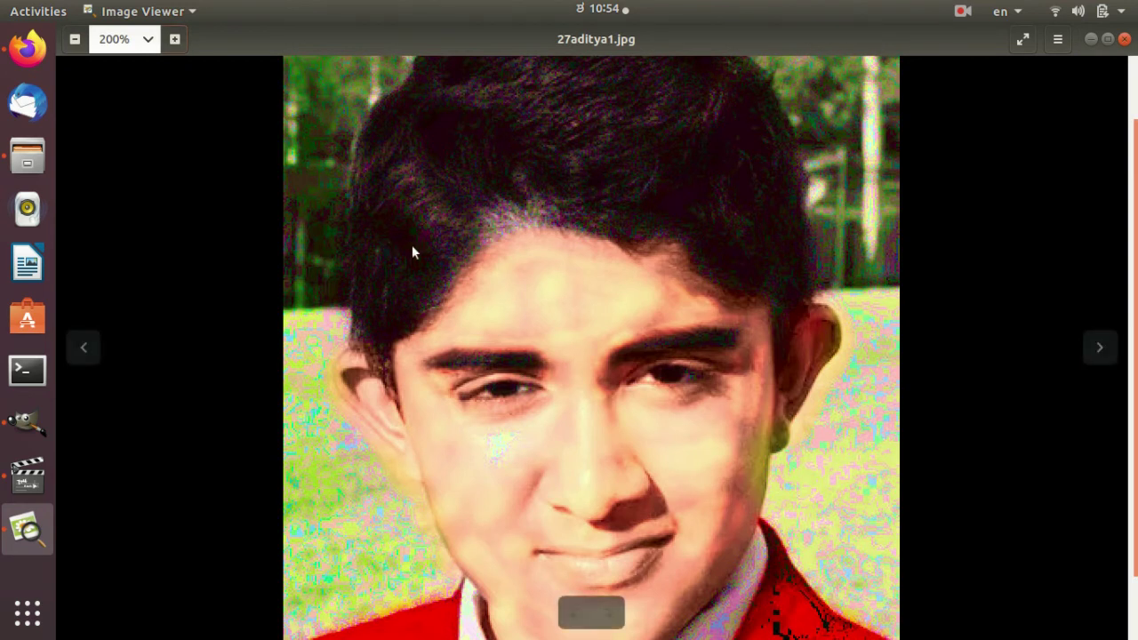
scroll(411, 245, "down", 2)
left_click(75, 40)
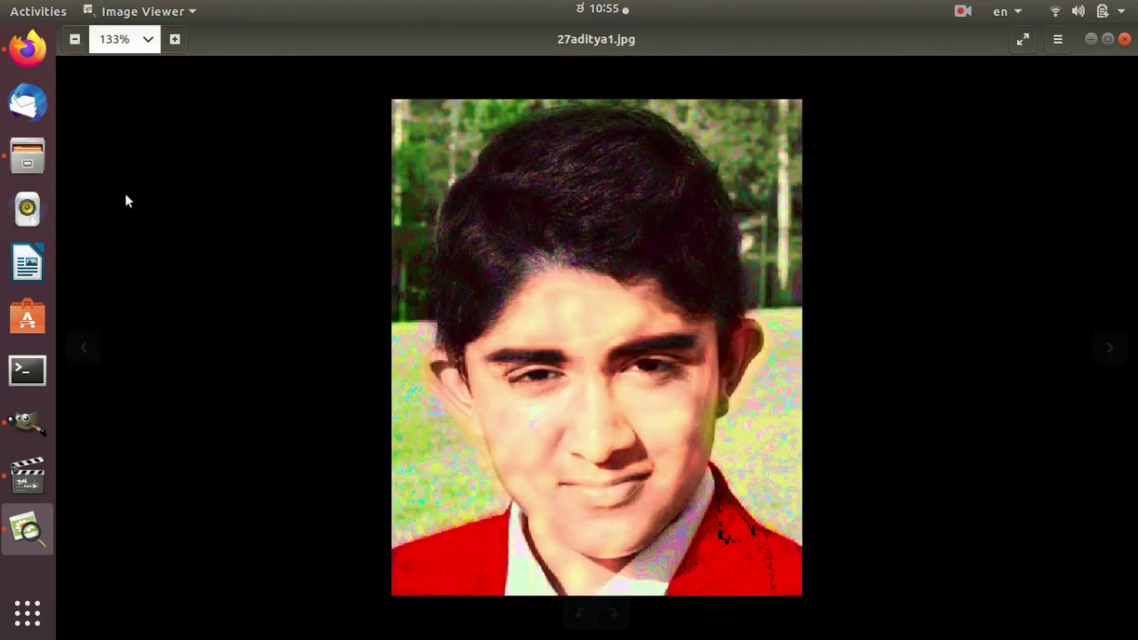
left_click(23, 434)
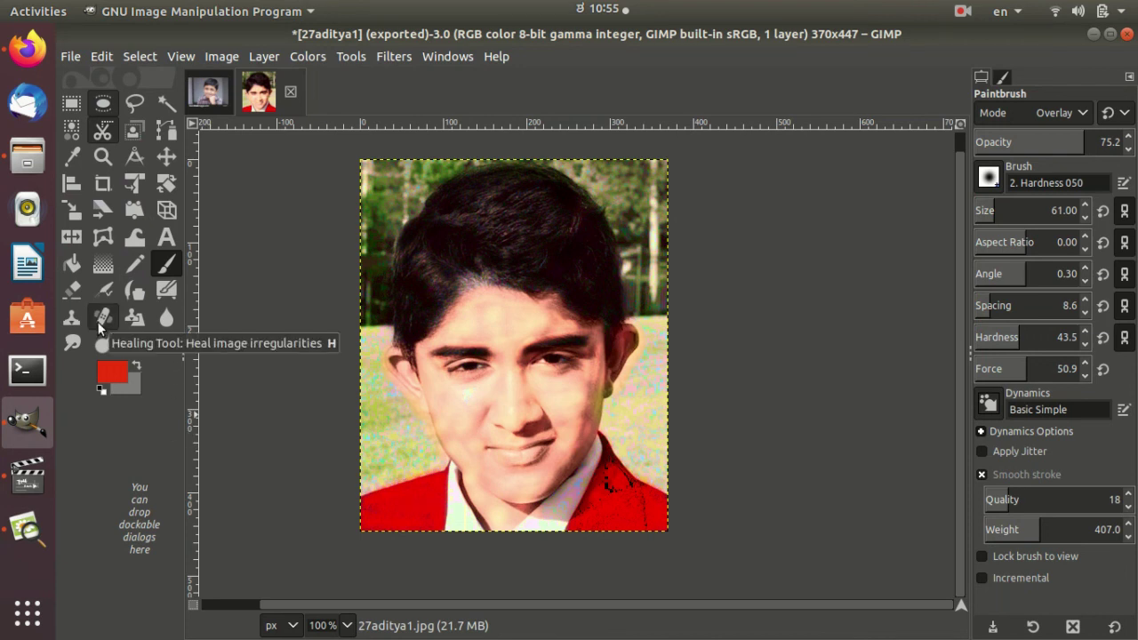
- On 20427277.jpg, set Photocopy to mask radius 50, sharpness 1, black 1, white 0
left_click(205, 98)
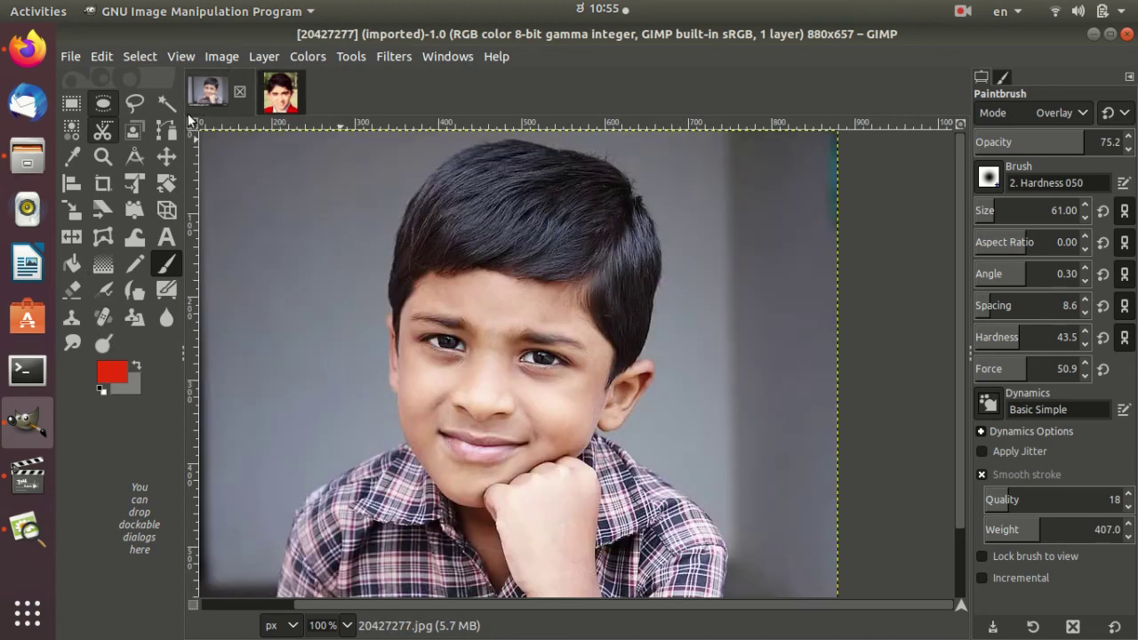
left_click_drag(819, 609, 720, 611)
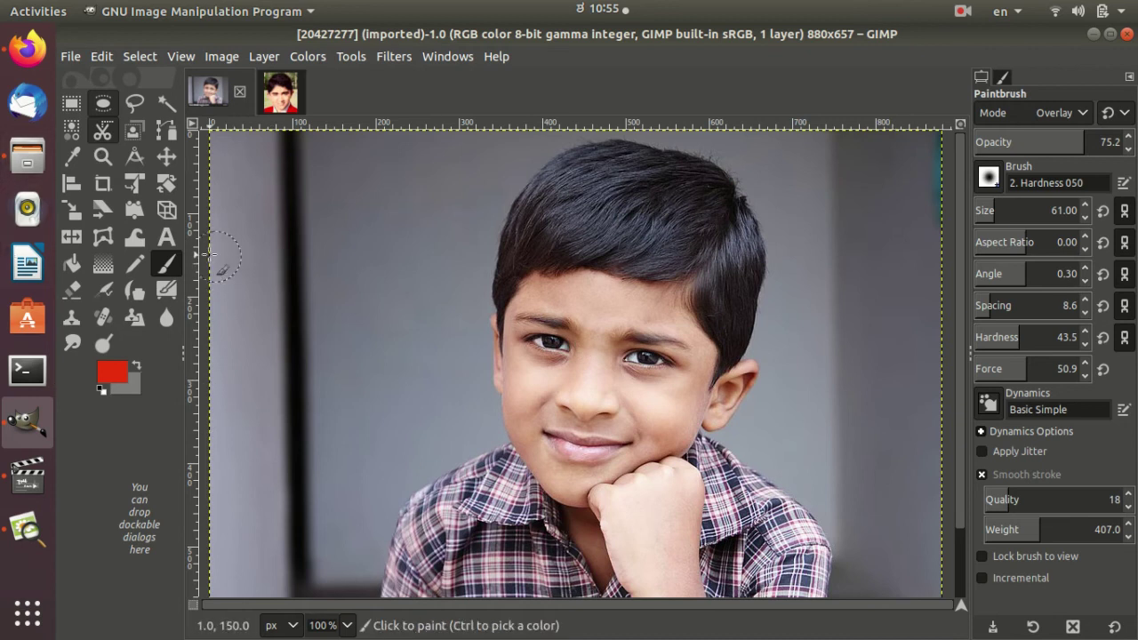
left_click(384, 54)
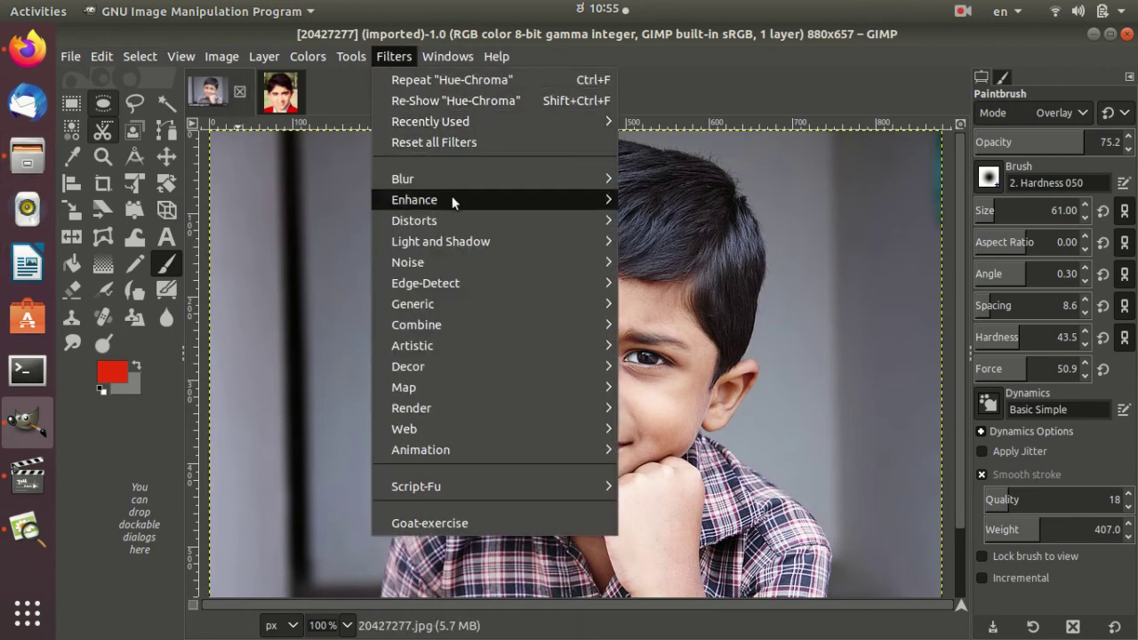
mouse_move(412, 345)
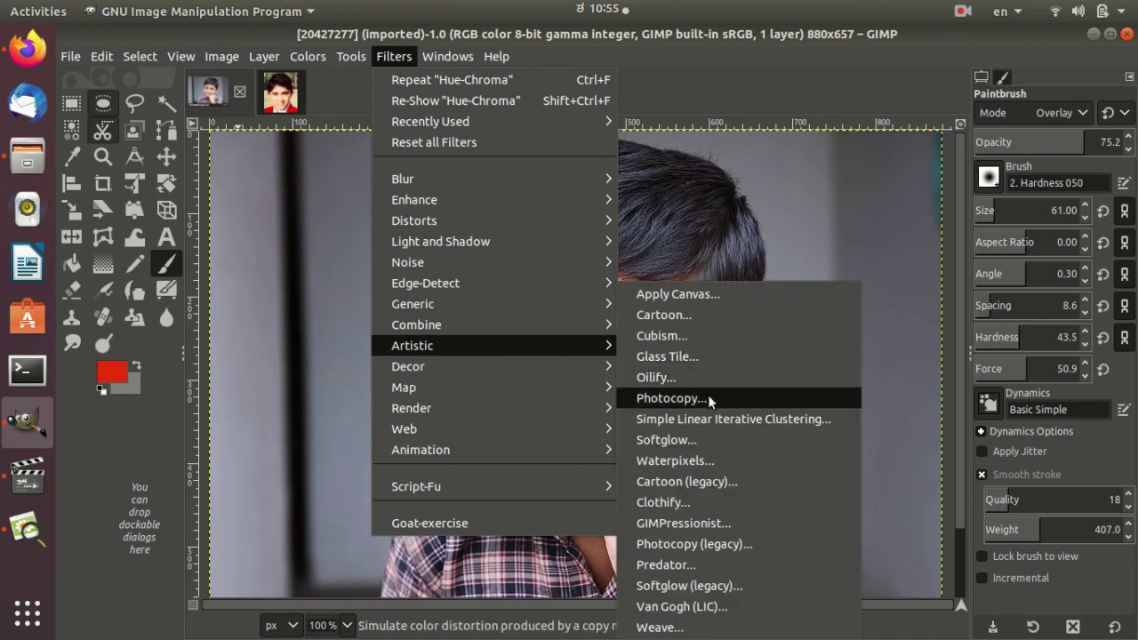
left_click(744, 400)
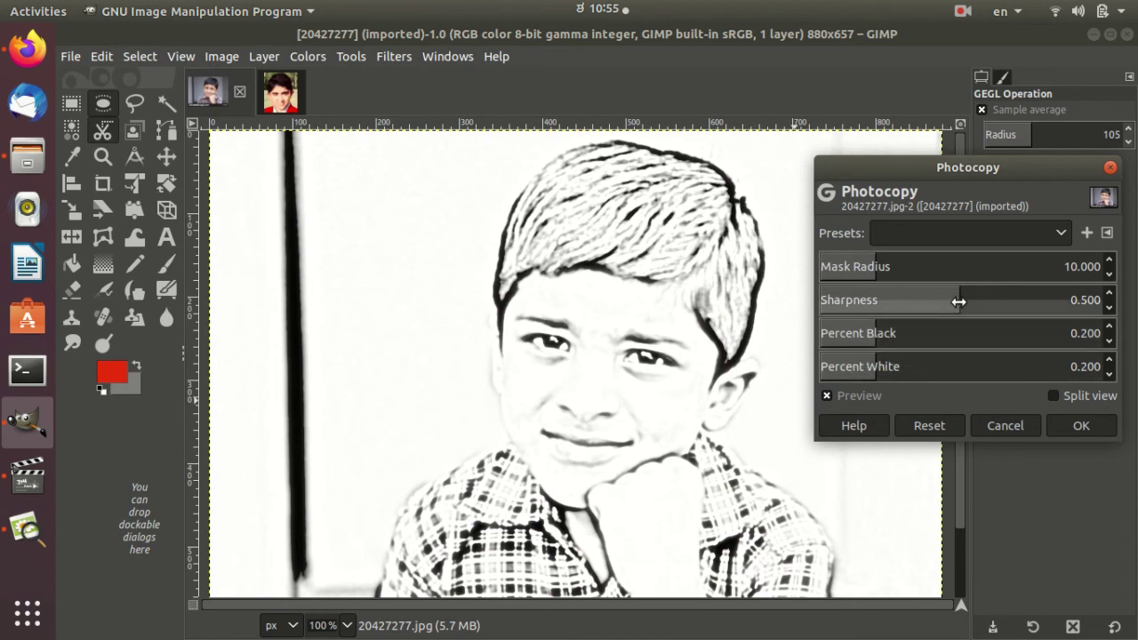
mouse_move(968, 305)
left_mouse_down()
mouse_move(1039, 306)
mouse_move(1028, 363)
left_mouse_up()
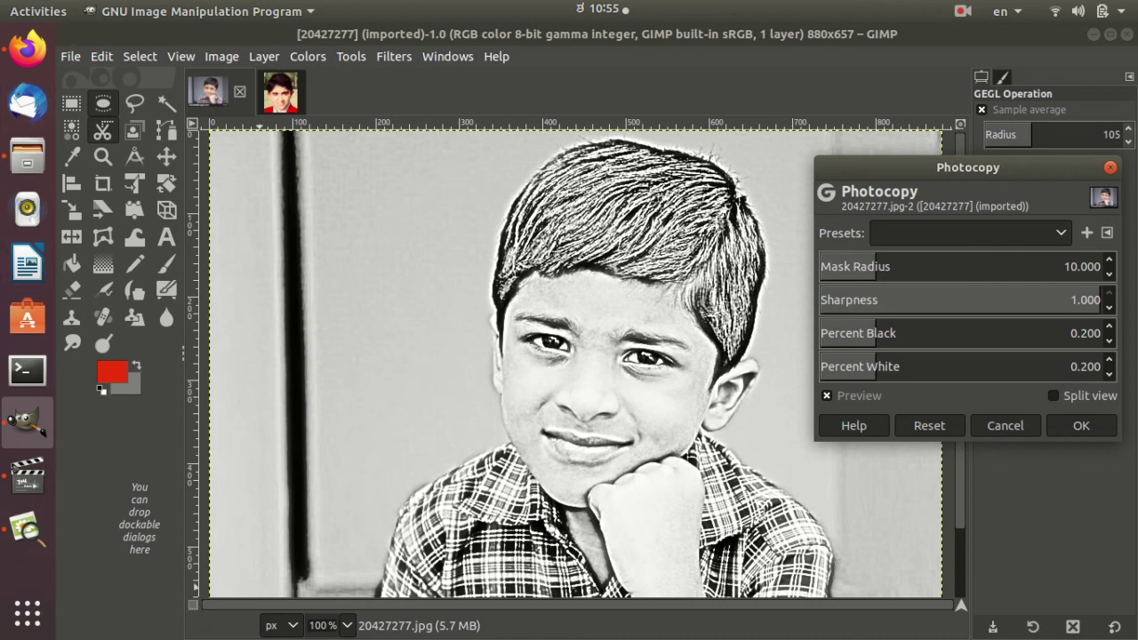
left_click_drag(887, 269, 1102, 267)
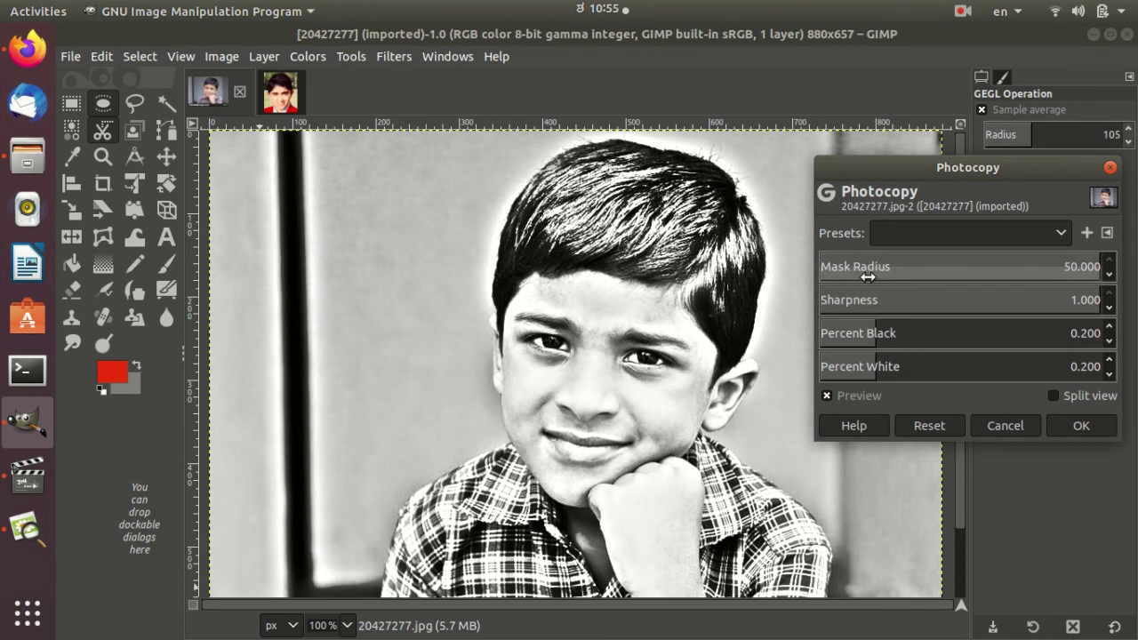
left_click_drag(889, 338, 1071, 338)
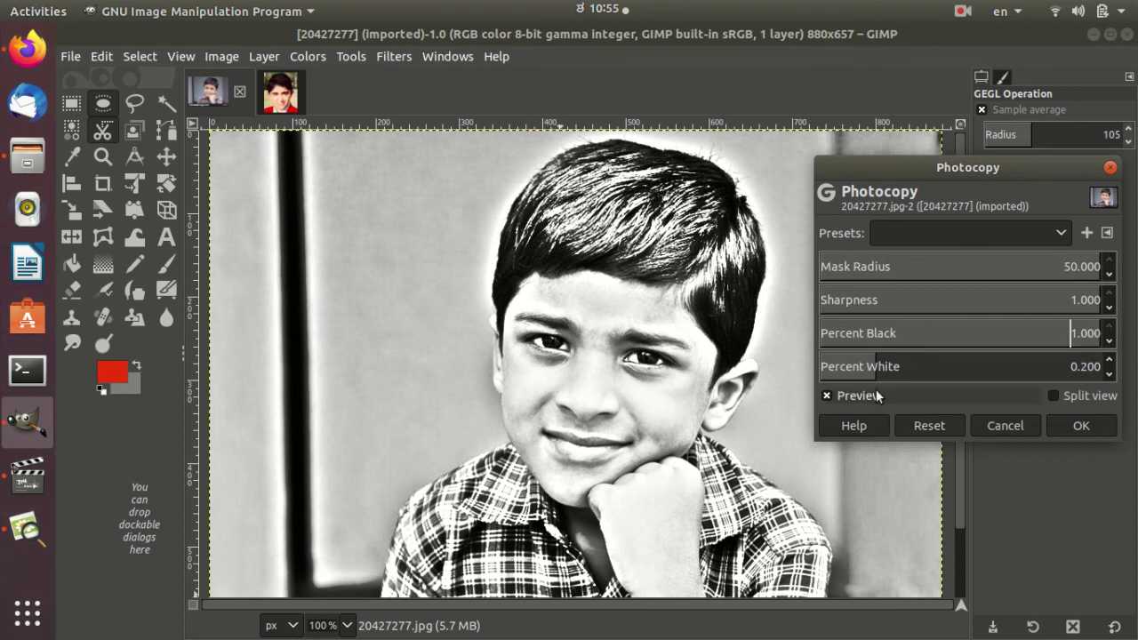
mouse_move(870, 372)
left_mouse_down()
mouse_move(744, 388)
mouse_move(237, 382)
left_mouse_up()
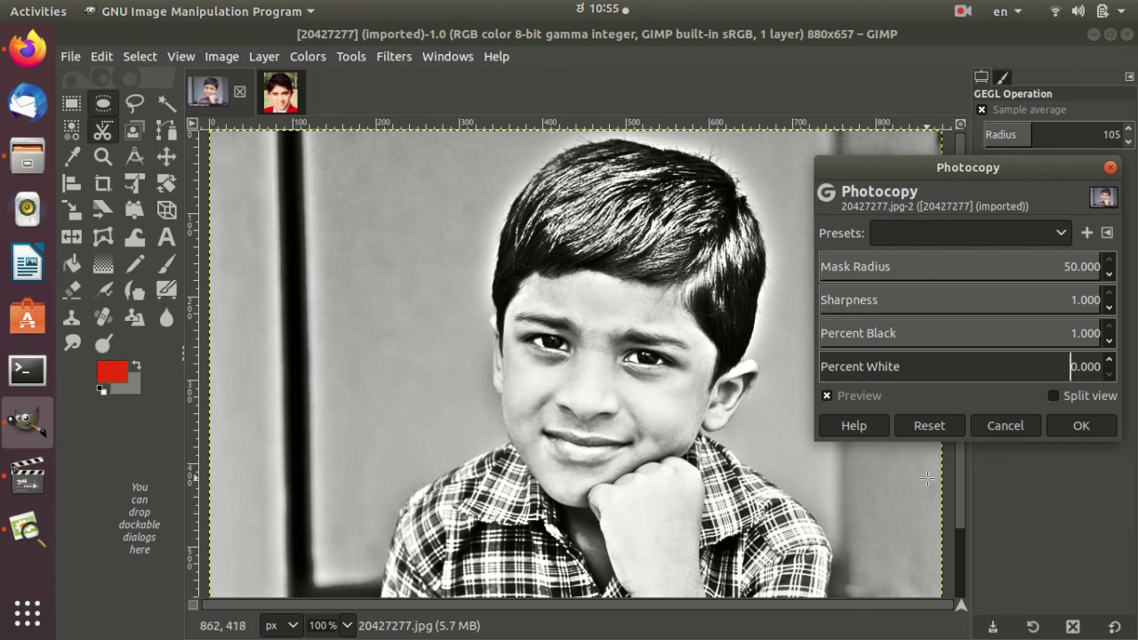
- Apply the Photocopy effect and ready the Paintbrush with a near-black foreground colour
left_click(1081, 425)
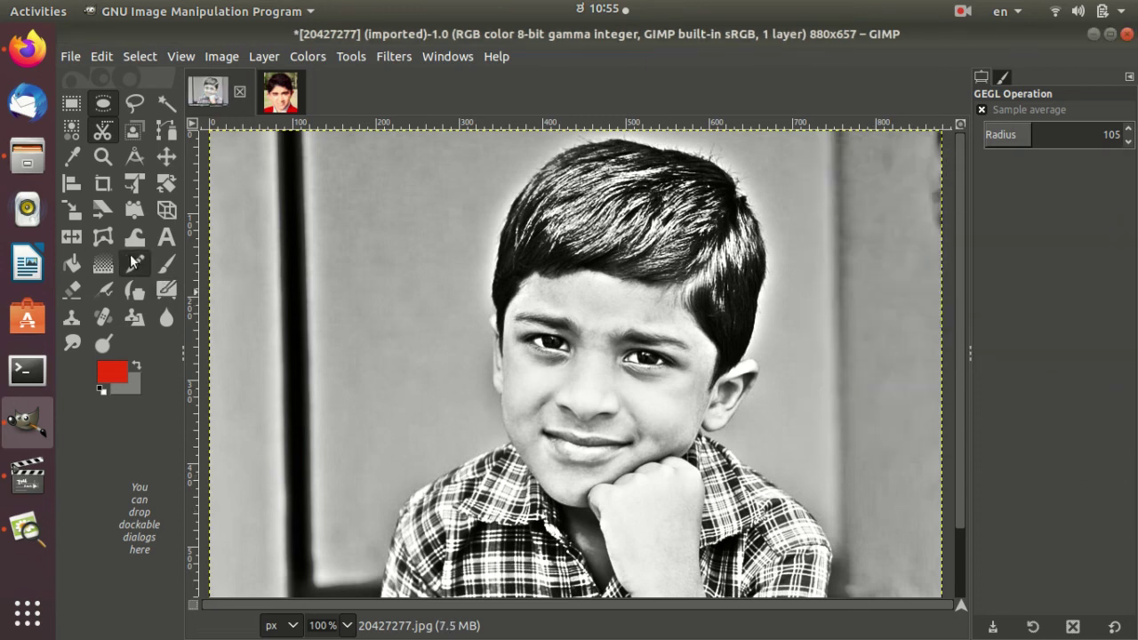
left_click(166, 264)
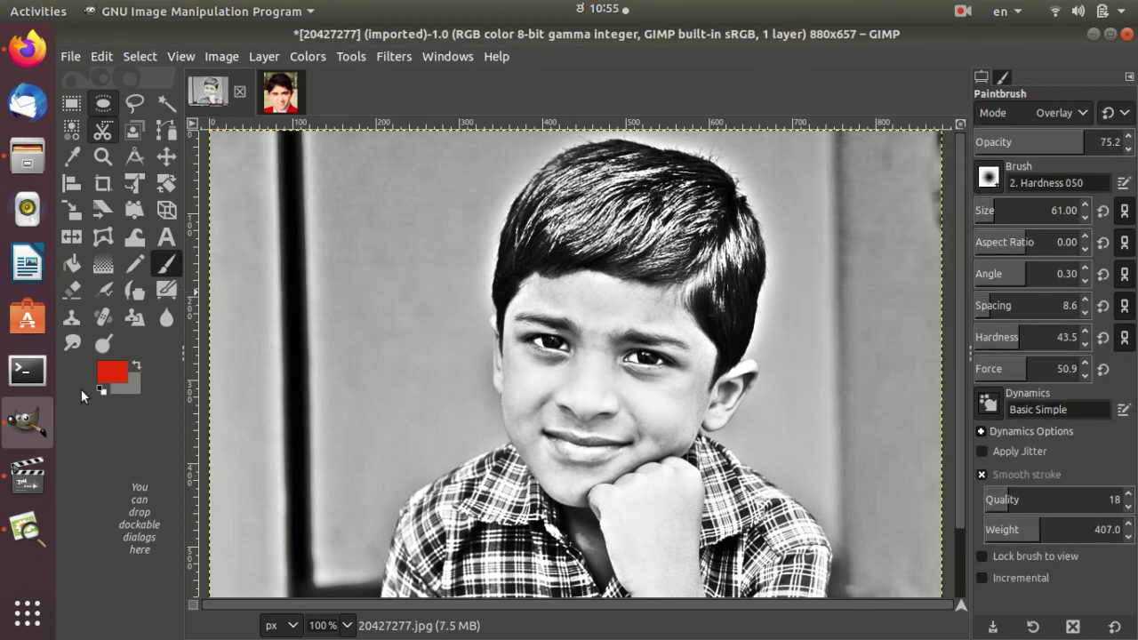
left_click(115, 373)
left_click(532, 240)
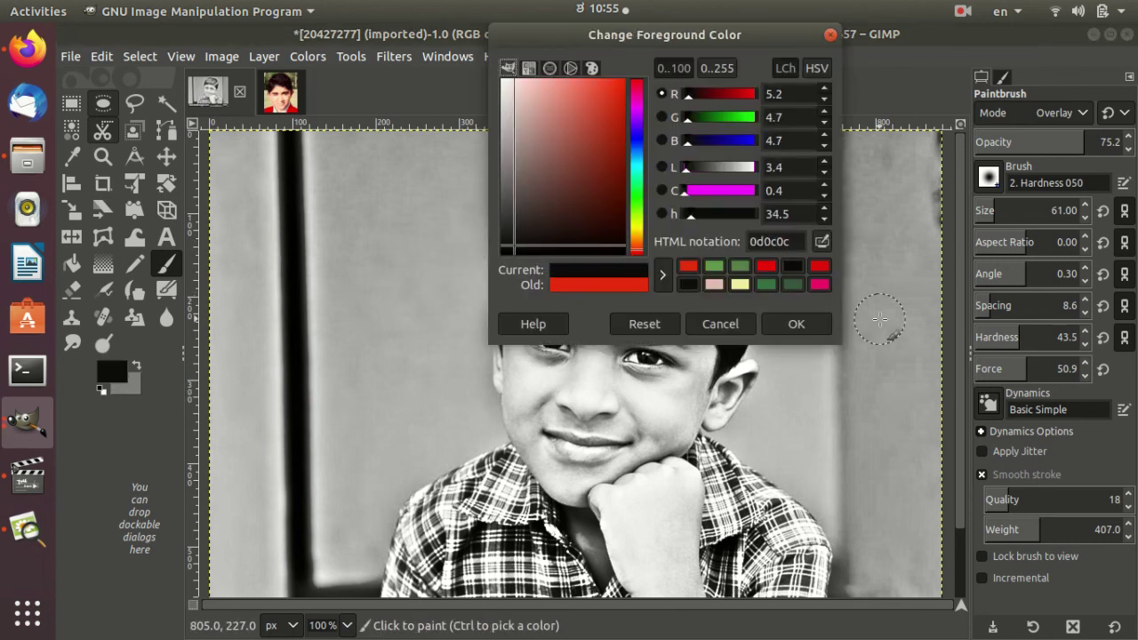
left_click(795, 323)
- Darken the boy's hair with near-black brush strokes, then return to the 27aditya1 portrait
left_click(393, 56)
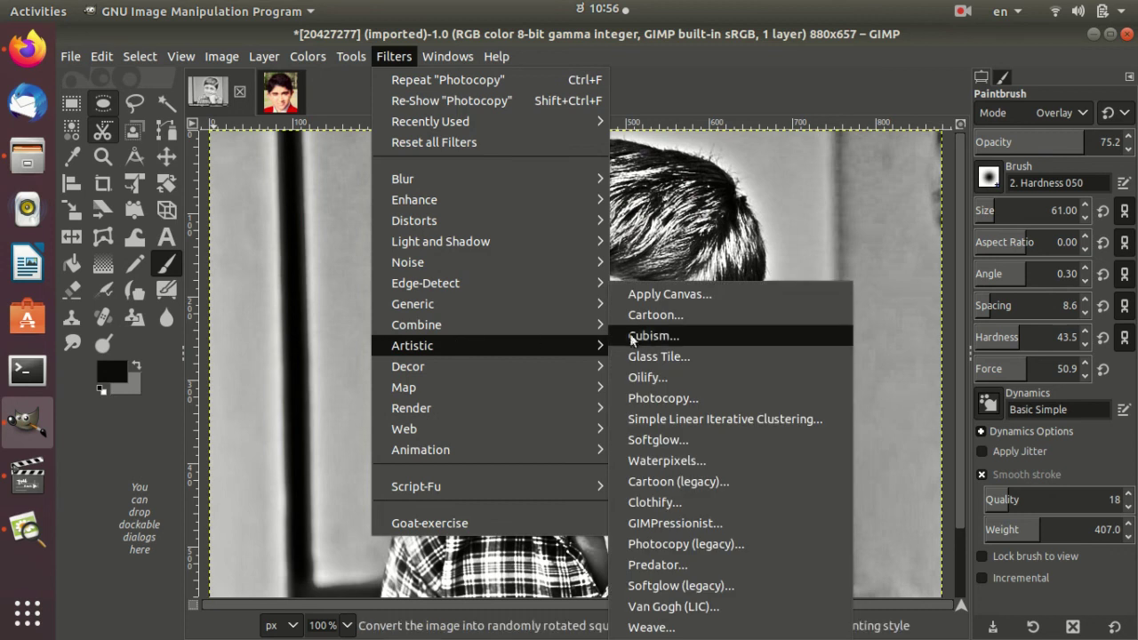
mouse_move(412, 345)
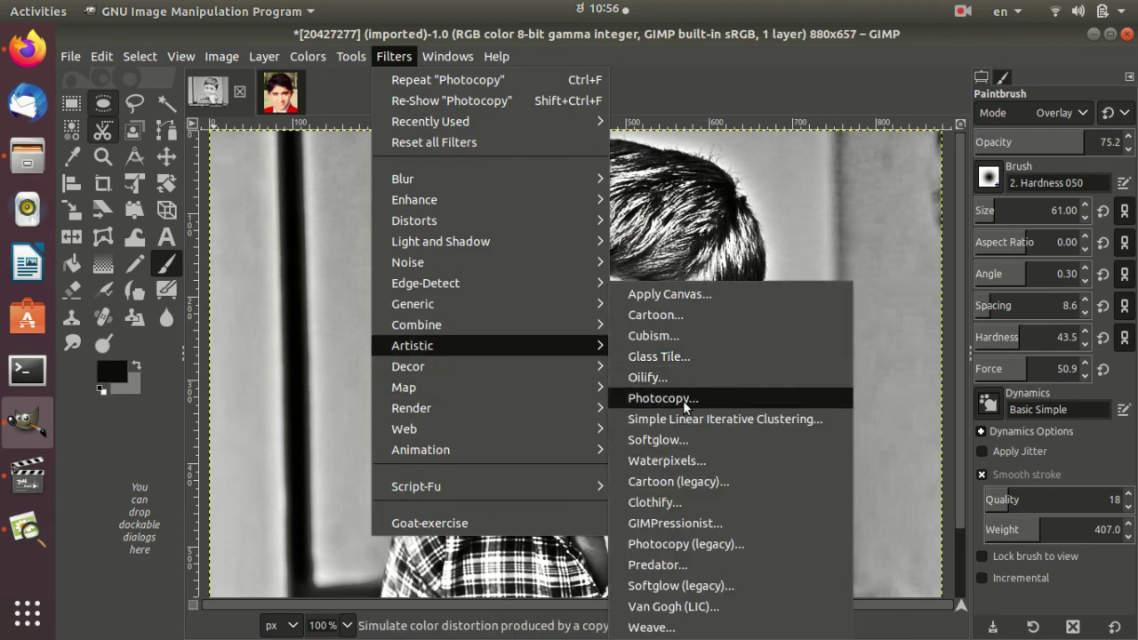
left_click(835, 193)
mouse_move(587, 227)
left_mouse_down()
mouse_move(569, 231)
mouse_move(596, 208)
mouse_move(691, 245)
mouse_move(576, 244)
mouse_move(608, 165)
mouse_move(532, 199)
mouse_move(530, 248)
mouse_move(662, 228)
mouse_move(573, 209)
mouse_move(694, 265)
mouse_move(734, 266)
left_mouse_up()
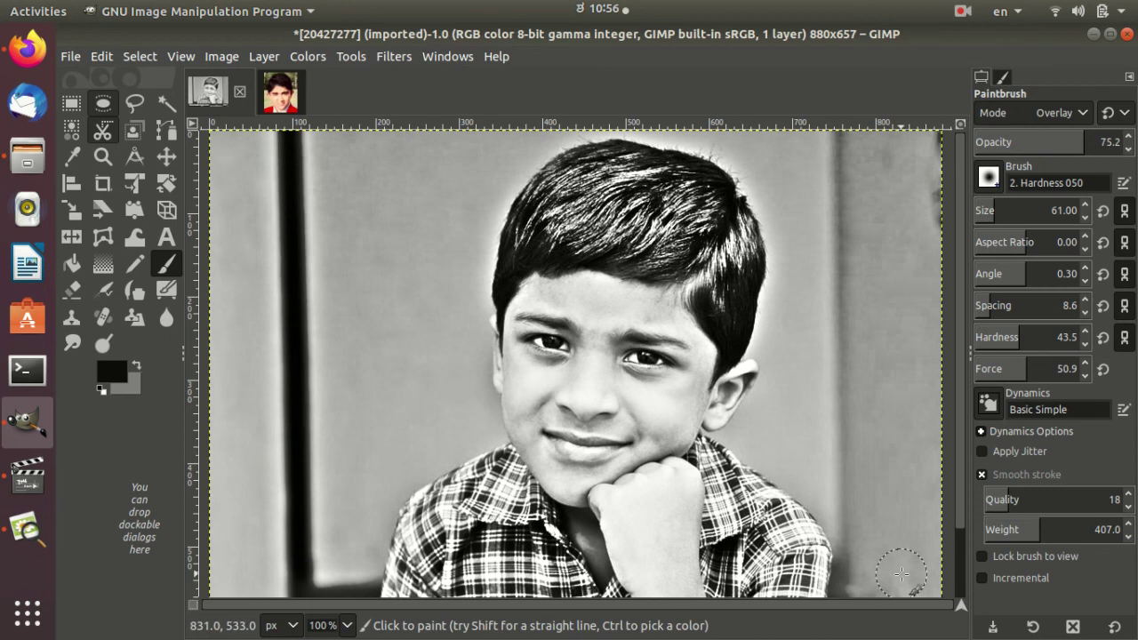
mouse_move(662, 209)
left_mouse_down()
mouse_move(573, 179)
mouse_move(743, 280)
left_mouse_up()
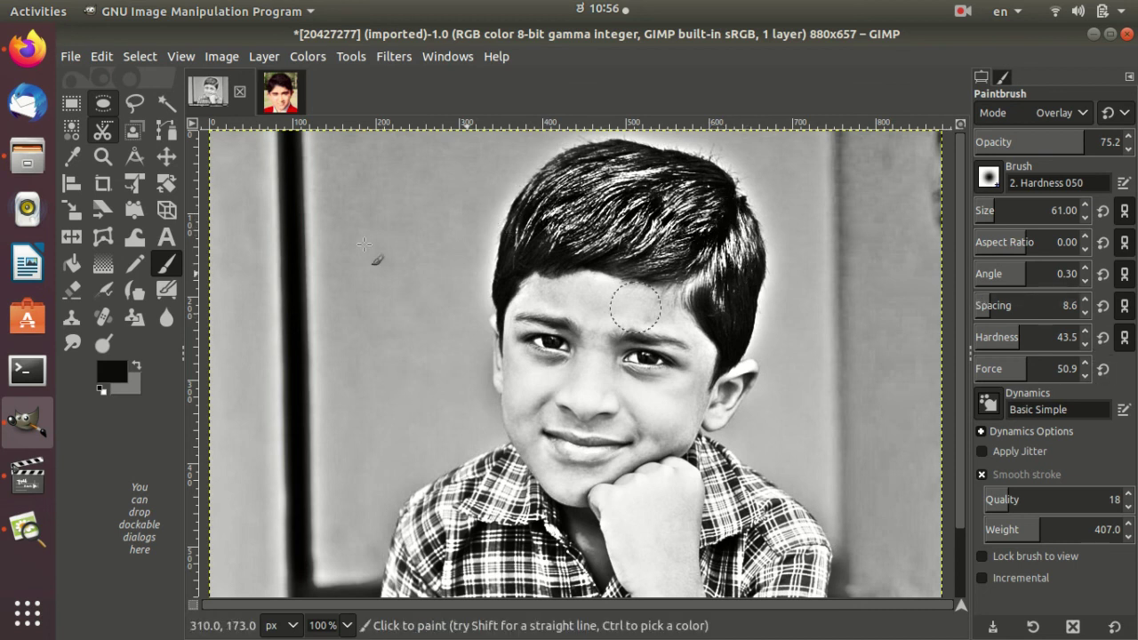
left_click(280, 92)
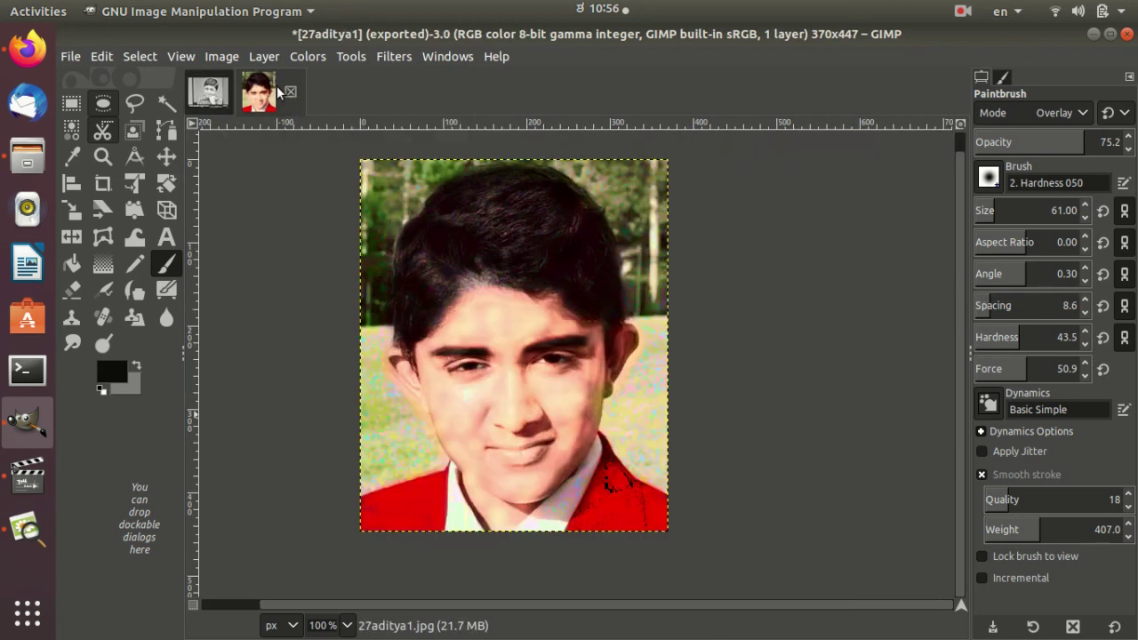
left_click(206, 94)
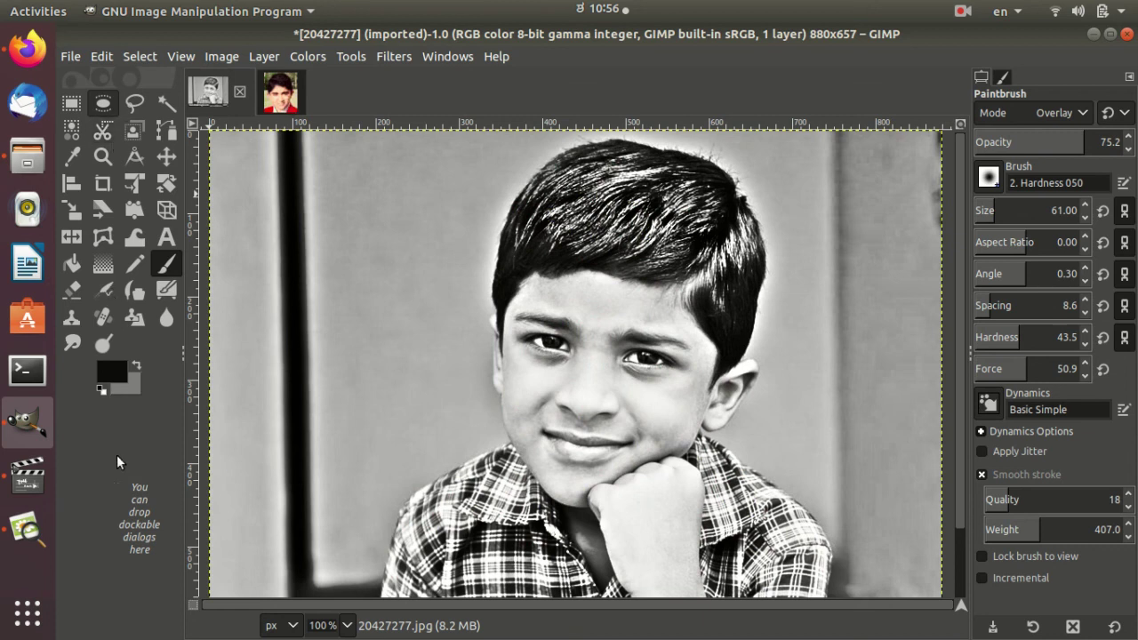
left_click(26, 531)
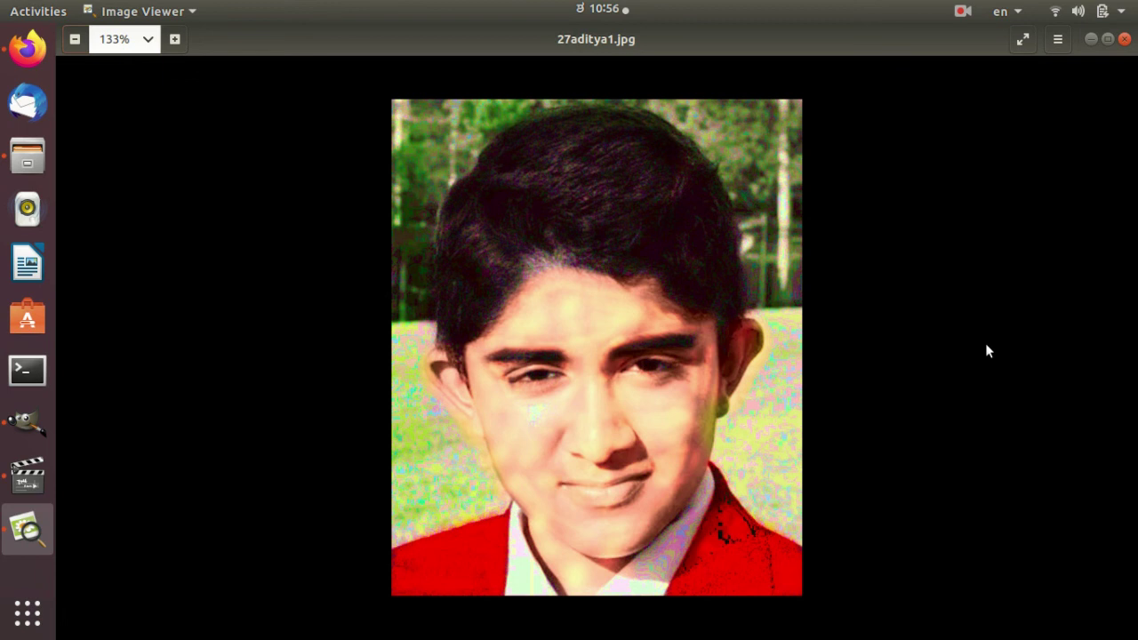
left_click(16, 423)
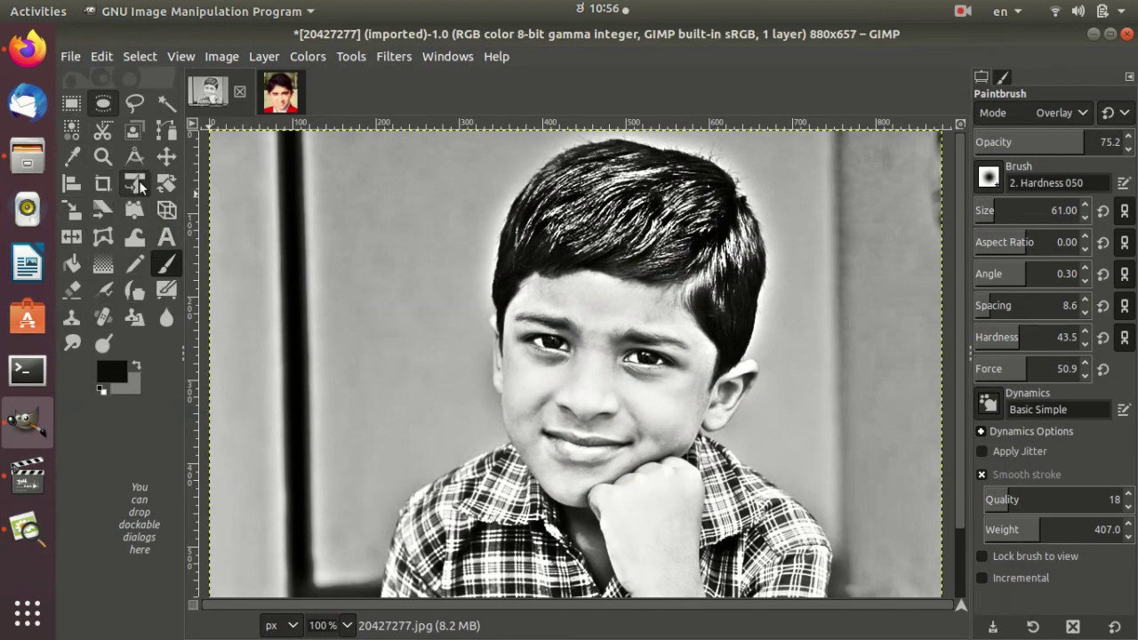
left_click(262, 92)
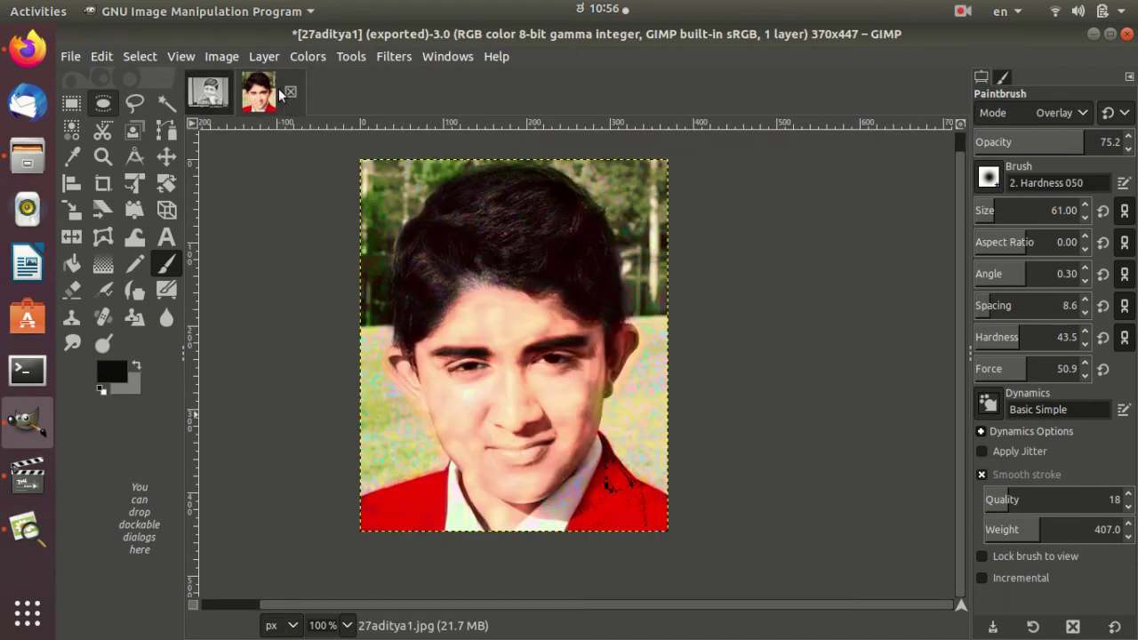
left_click(206, 94)
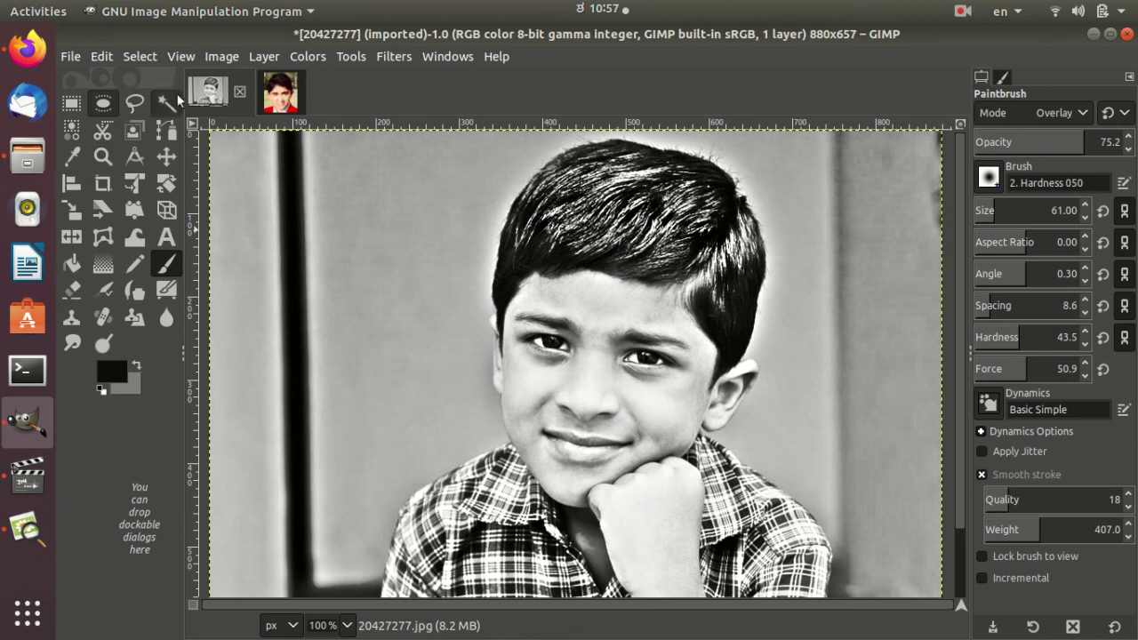
left_click(273, 99)
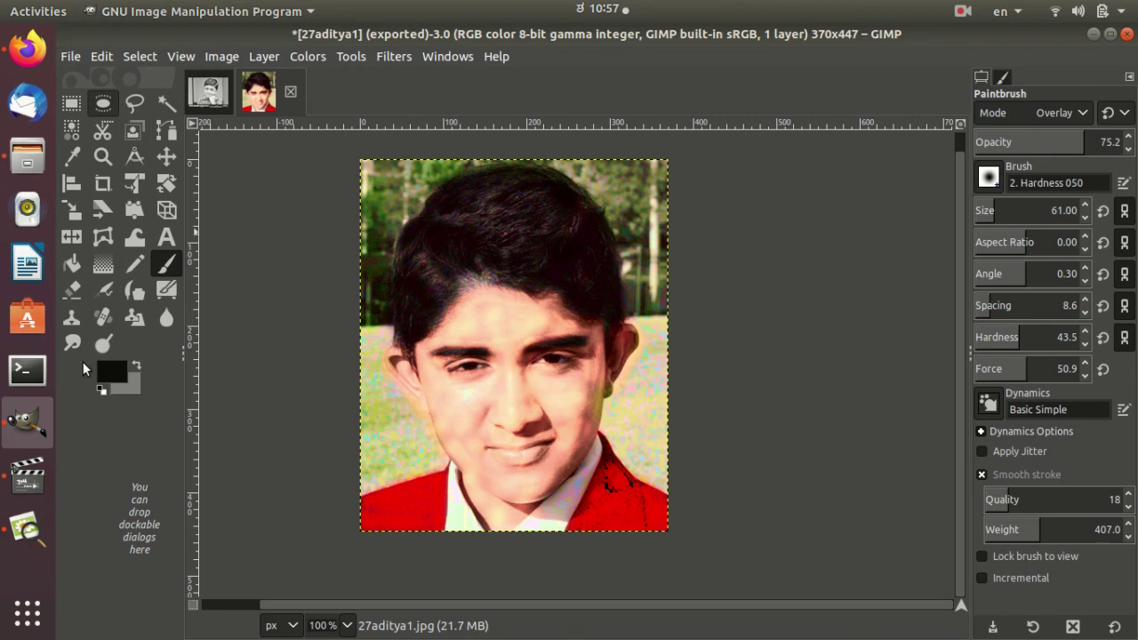
left_click(962, 11)
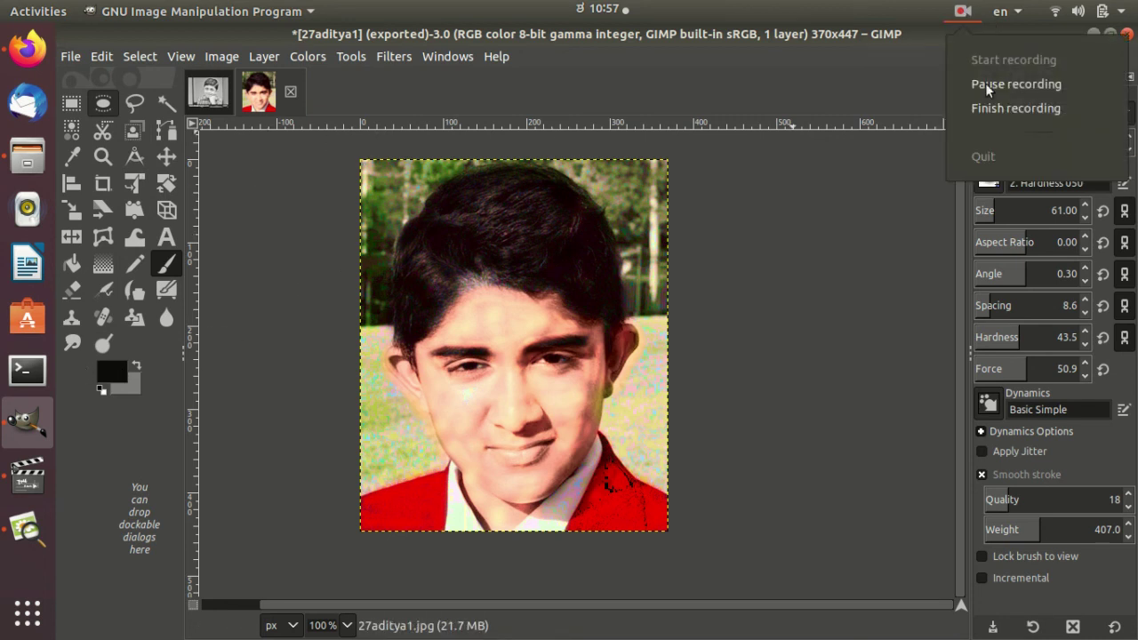
left_click(1022, 106)
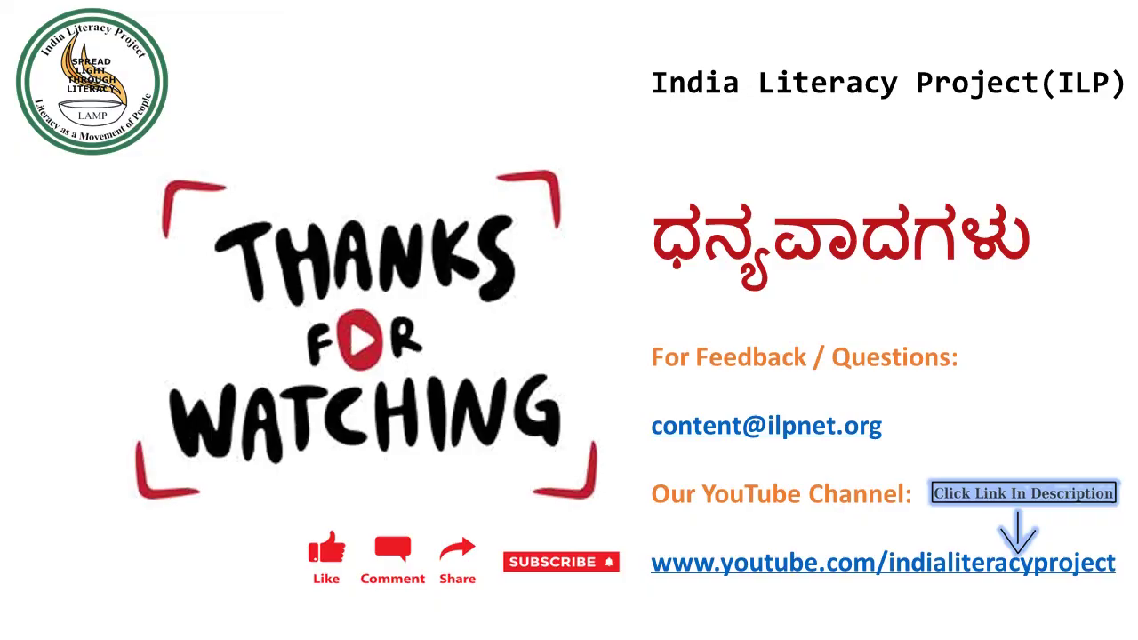